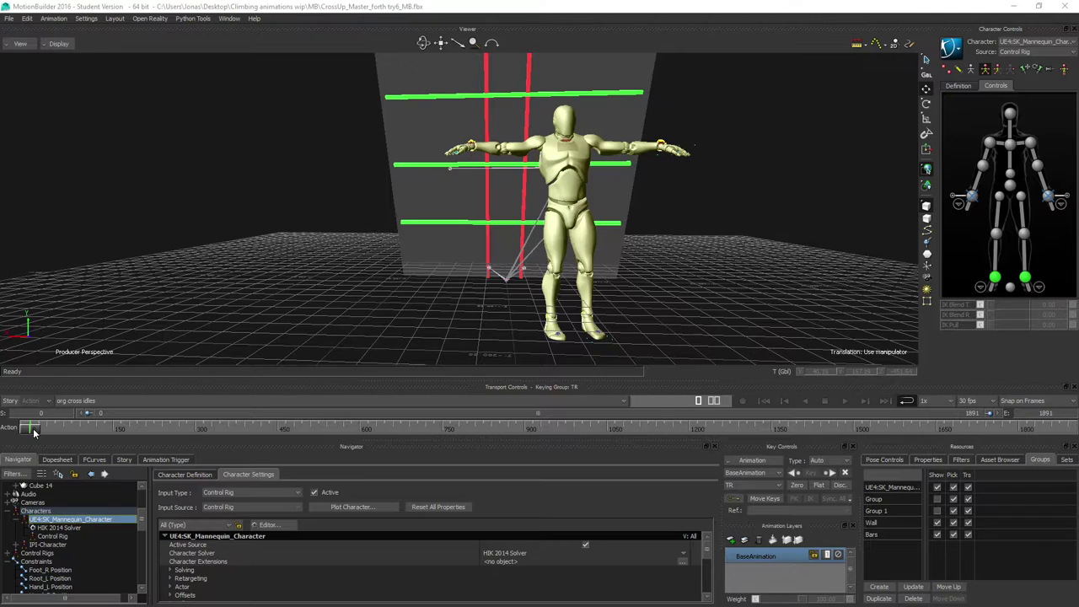
Step: Go to frame 240 of the org cross idles take and view the character against the climbing wall from the side
mouse_move(33, 432)
left_mouse_down()
mouse_move(179, 432)
mouse_move(93, 432)
mouse_move(222, 445)
mouse_move(33, 448)
mouse_move(168, 442)
mouse_move(35, 439)
mouse_move(148, 445)
mouse_move(168, 440)
mouse_move(37, 438)
mouse_move(173, 430)
mouse_move(141, 429)
mouse_move(164, 429)
left_mouse_up()
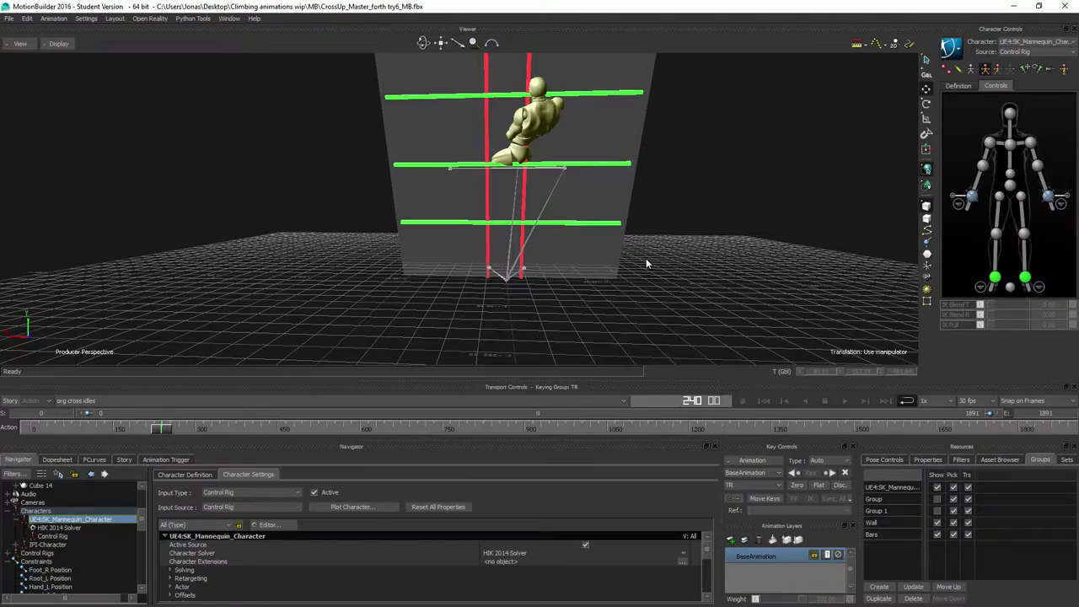
left_click_drag(646, 263, 557, 273, "ctrl+shift")
left_click_drag(741, 271, 629, 266, "ctrl")
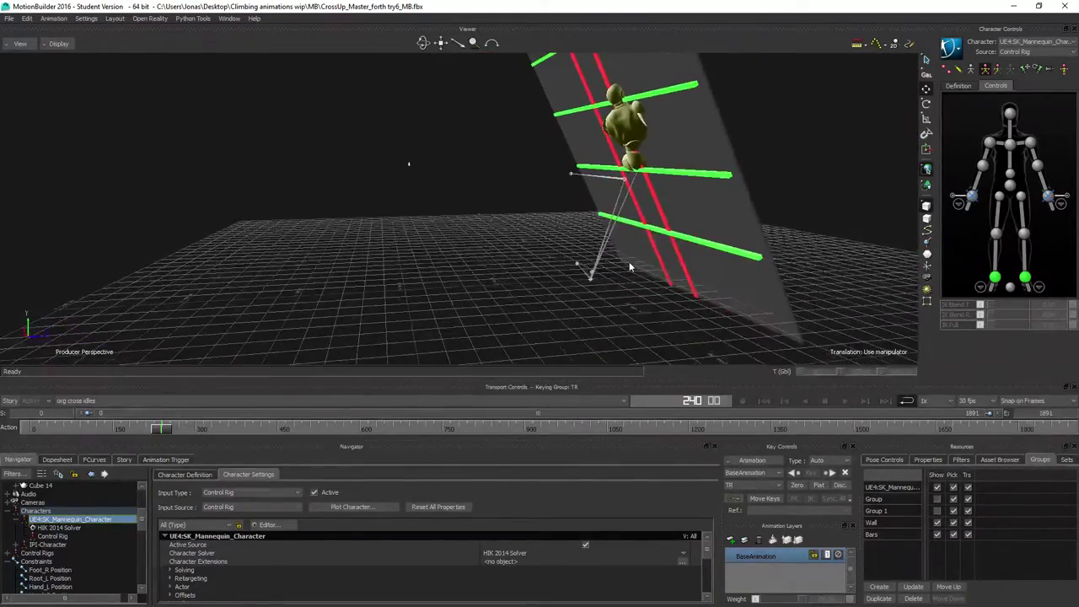
mouse_move(630, 267)
middle_mouse_down()
mouse_move(675, 270)
mouse_move(608, 274)
mouse_move(642, 281)
mouse_move(614, 265)
middle_mouse_up()
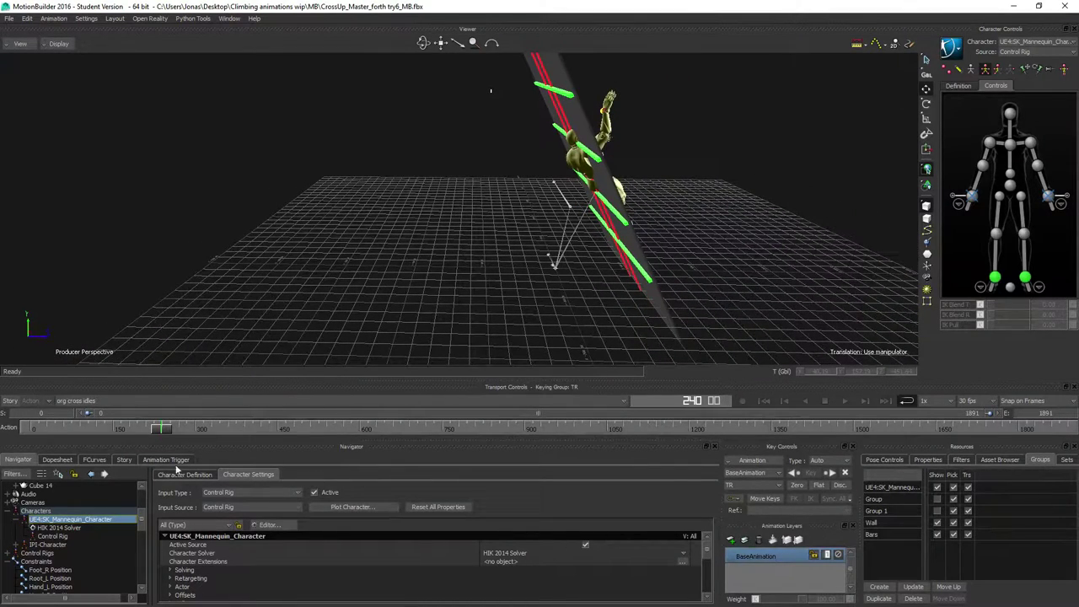
Step: Open the Story editor and delete the existing clips from the mannequin's Character Track
left_click(124, 461)
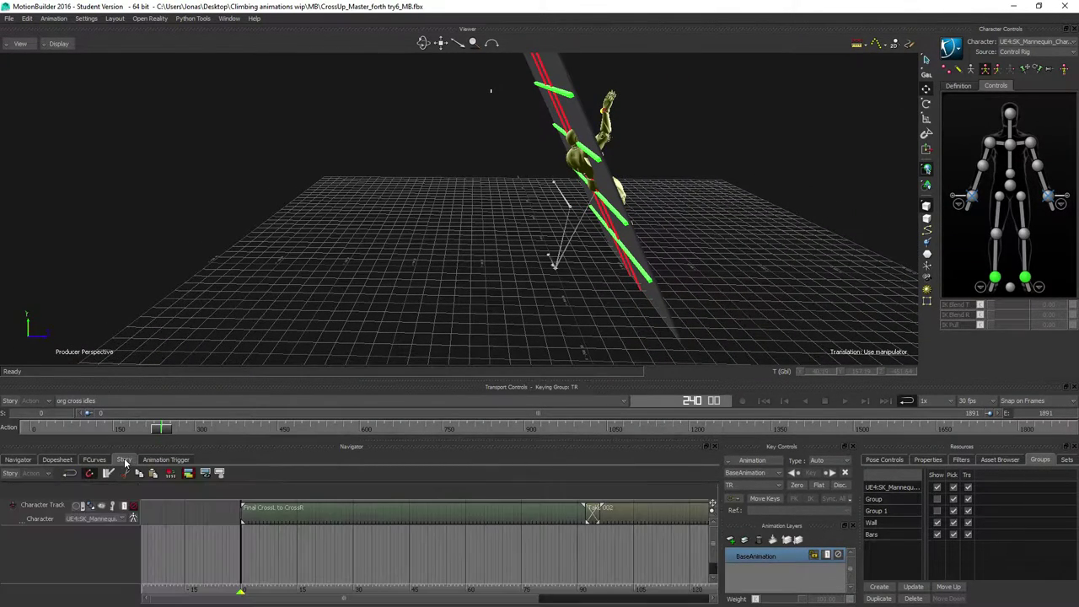
left_click(651, 513)
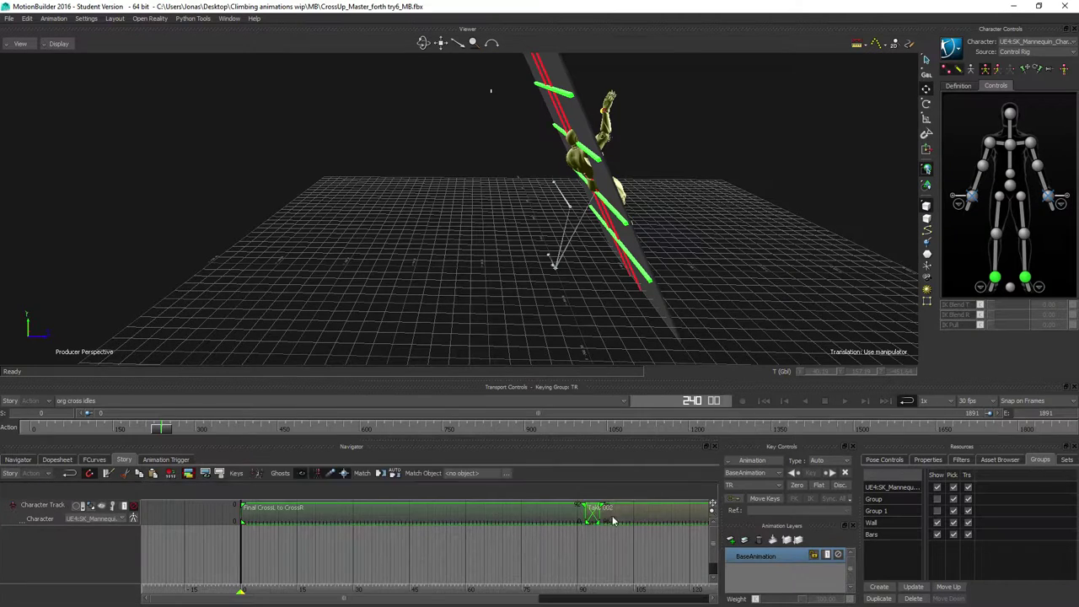
key("Delete")
left_click_drag(638, 524, 355, 530, "ctrl")
left_click_drag(514, 533, 334, 531, "shift")
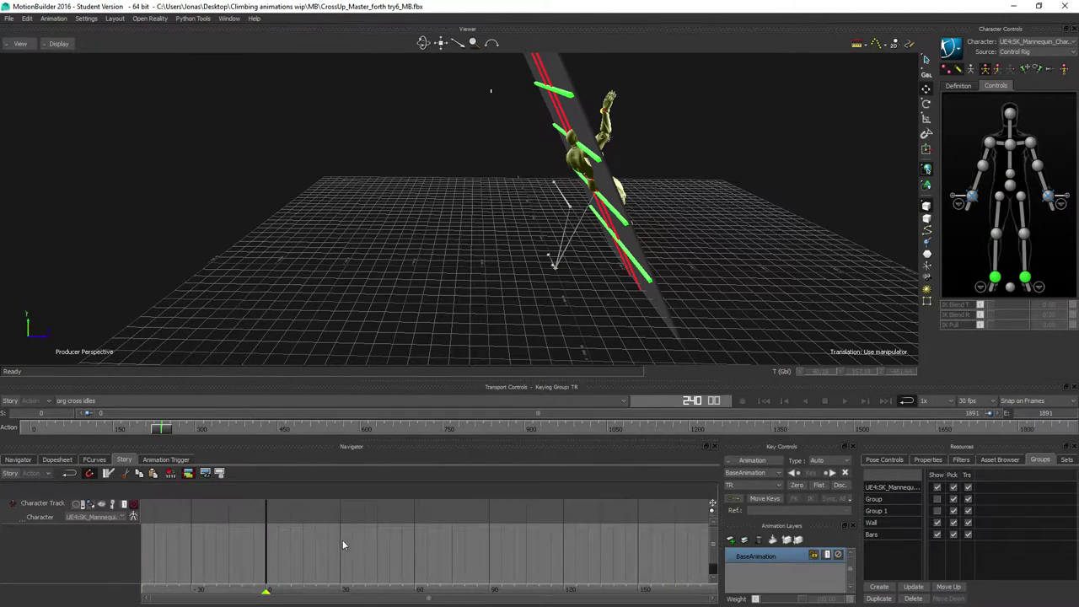
left_click_drag(432, 524, 400, 534)
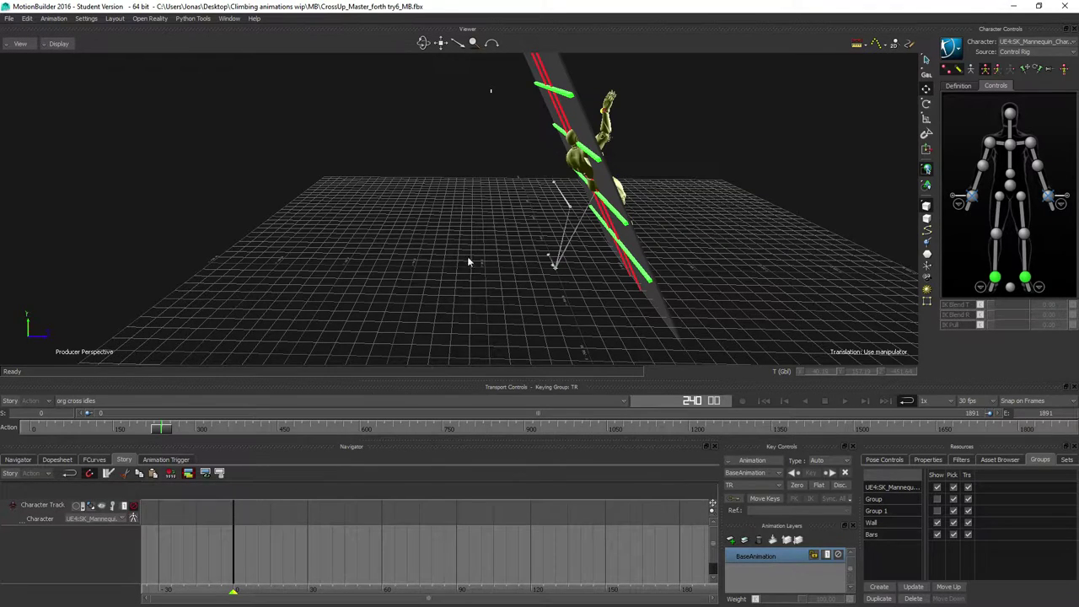
Step: Insert the current take, org cross idles, as a clip on the Character Track
right_click(349, 511)
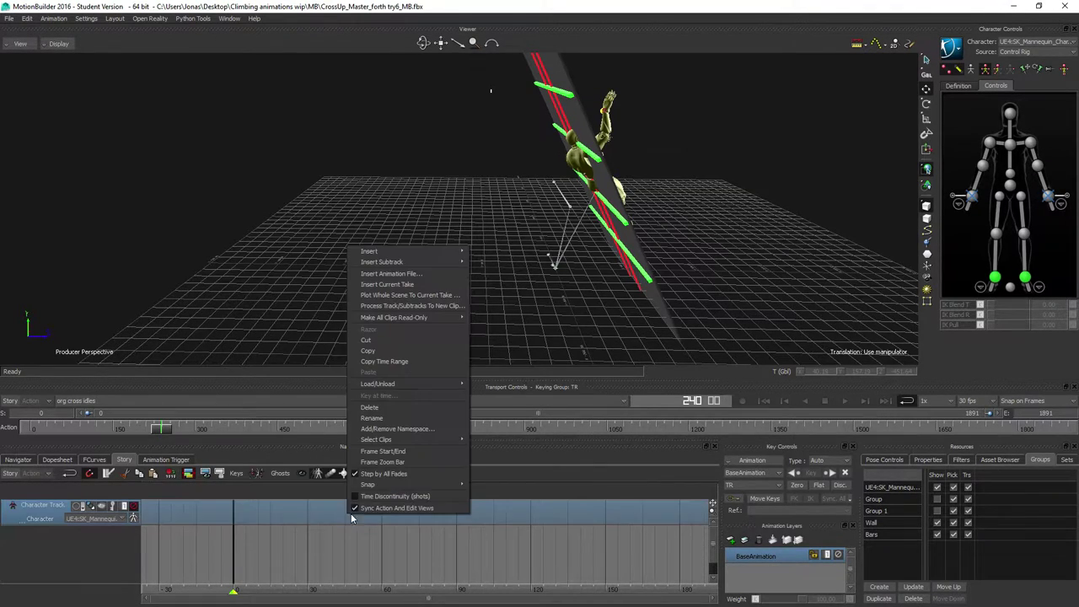
left_click(412, 285)
left_click(288, 524)
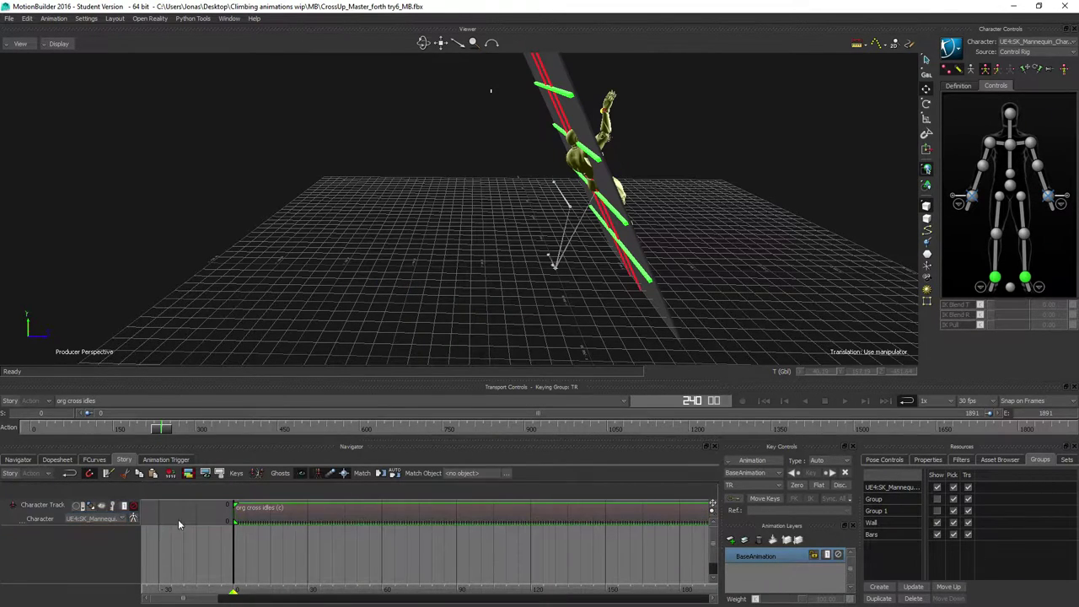
Step: Activate Story mode with the track's ghost shown, and move the org cross idles clip off the wall to about -144.79 in Z
left_click(12, 474)
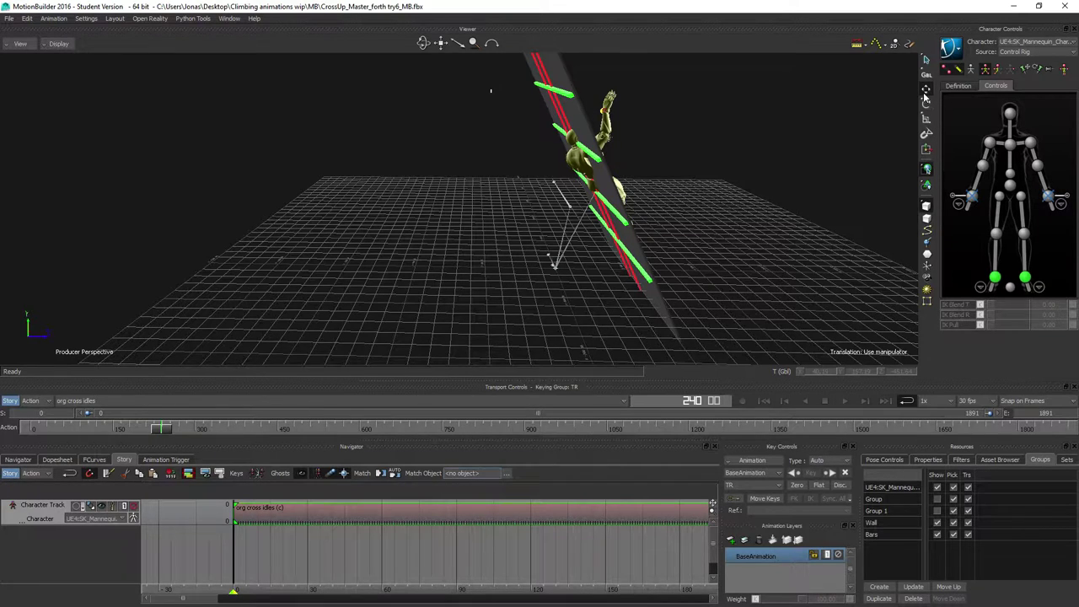
left_click(102, 506)
left_click_drag(561, 287, 529, 287)
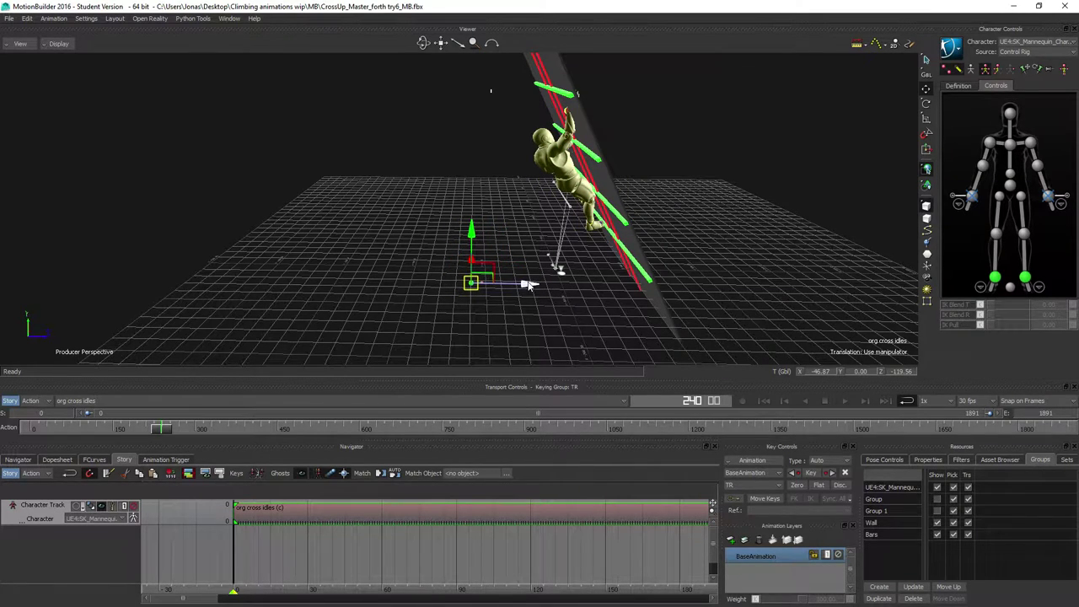
left_click(511, 285)
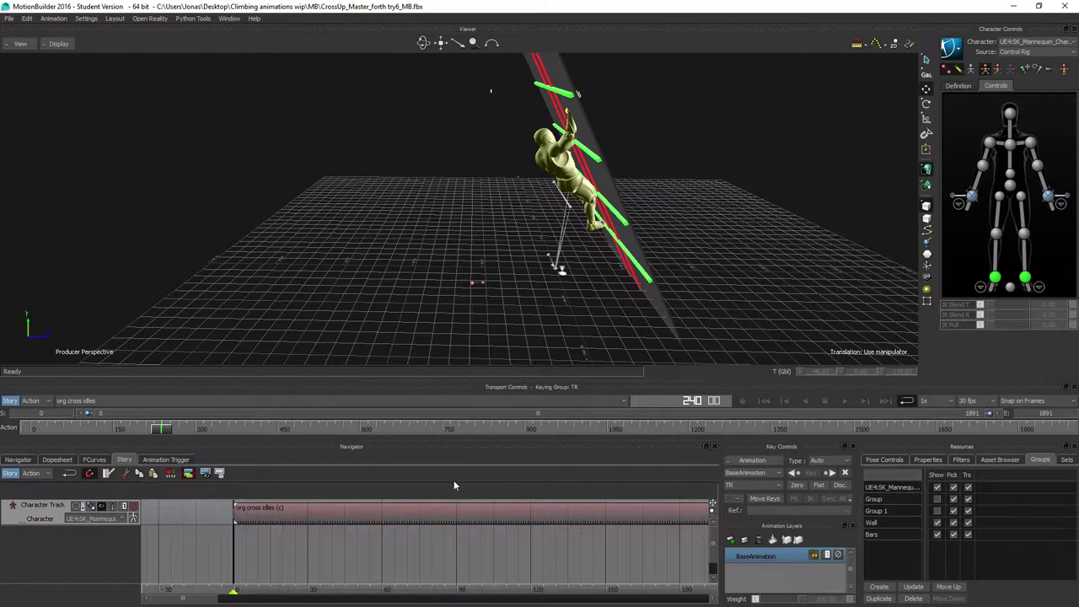
left_click(452, 509)
left_click_drag(530, 287, 504, 285)
left_click_drag(380, 291, 481, 270, "ctrl+shift")
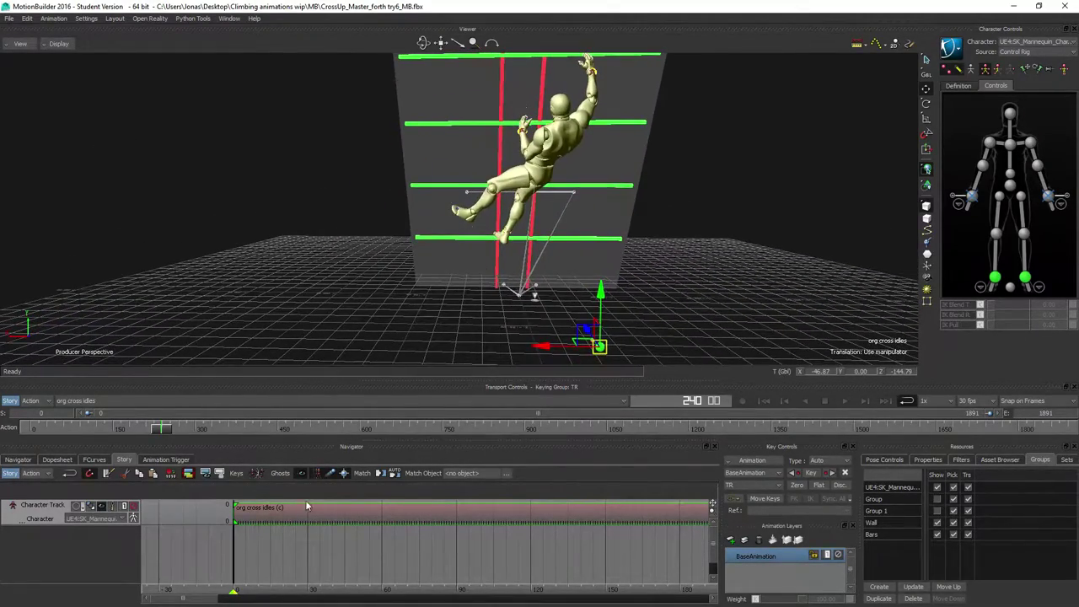
Step: Scrub the take to frame 433 and back to frame 260 to check the character's position against the bars
left_click_drag(166, 431, 266, 452)
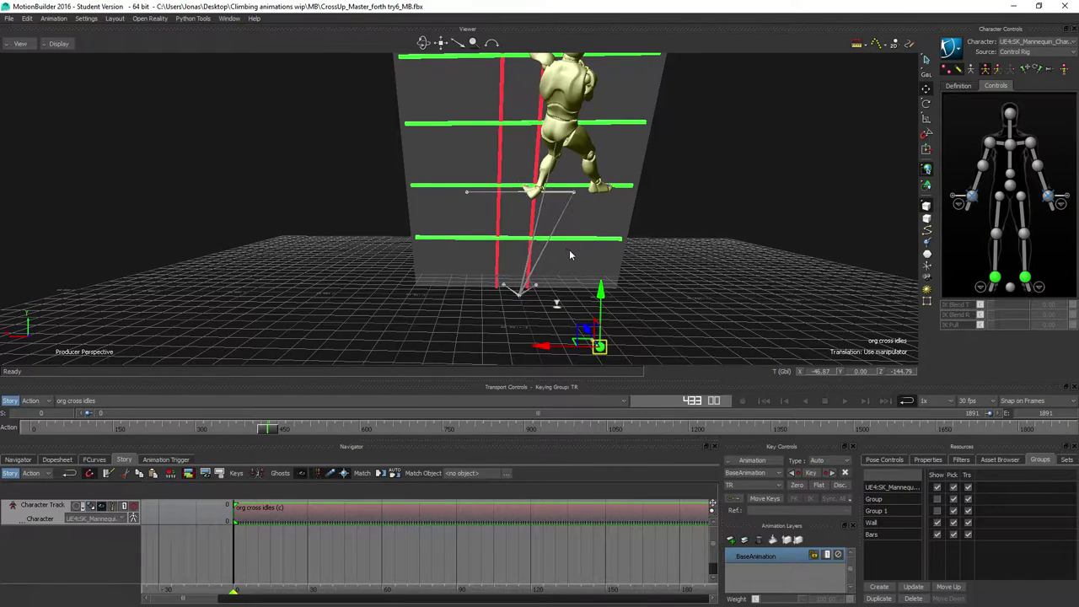
left_click_drag(558, 184, 558, 251, "shift")
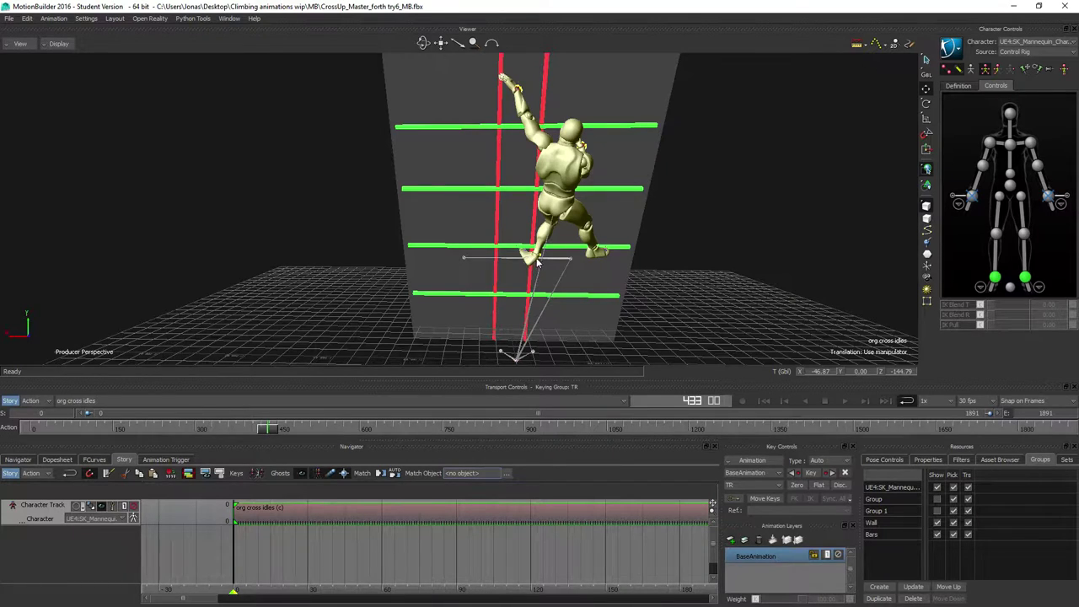
left_click_drag(264, 431, 171, 429)
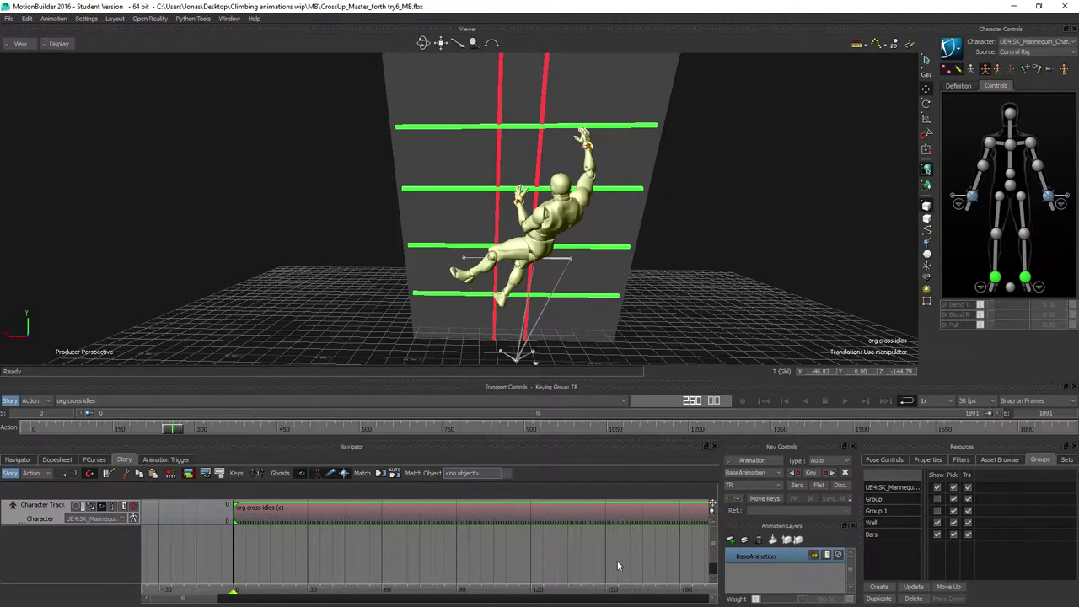
Step: Split the org cross idles clip at frame 255 and delete the part before it
left_click_drag(618, 562, 369, 558, "ctrl")
left_click_drag(582, 556, 367, 551, "ctrl")
left_click_drag(607, 552, 310, 565, "shift")
mouse_move(431, 593)
left_mouse_down()
mouse_move(398, 593)
mouse_move(424, 594)
left_mouse_up()
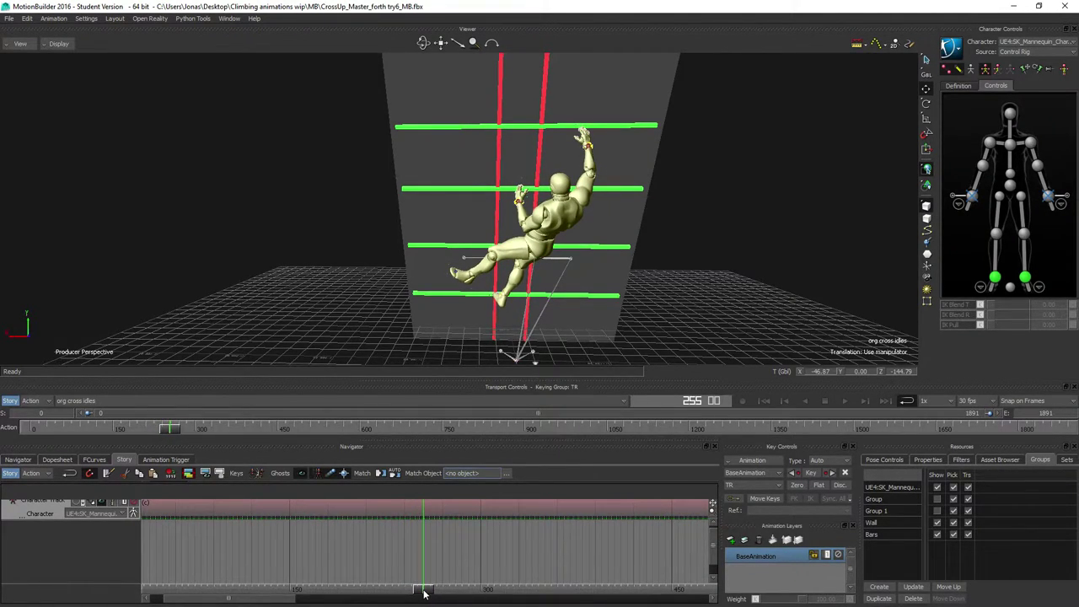
left_click(107, 477)
key("Delete")
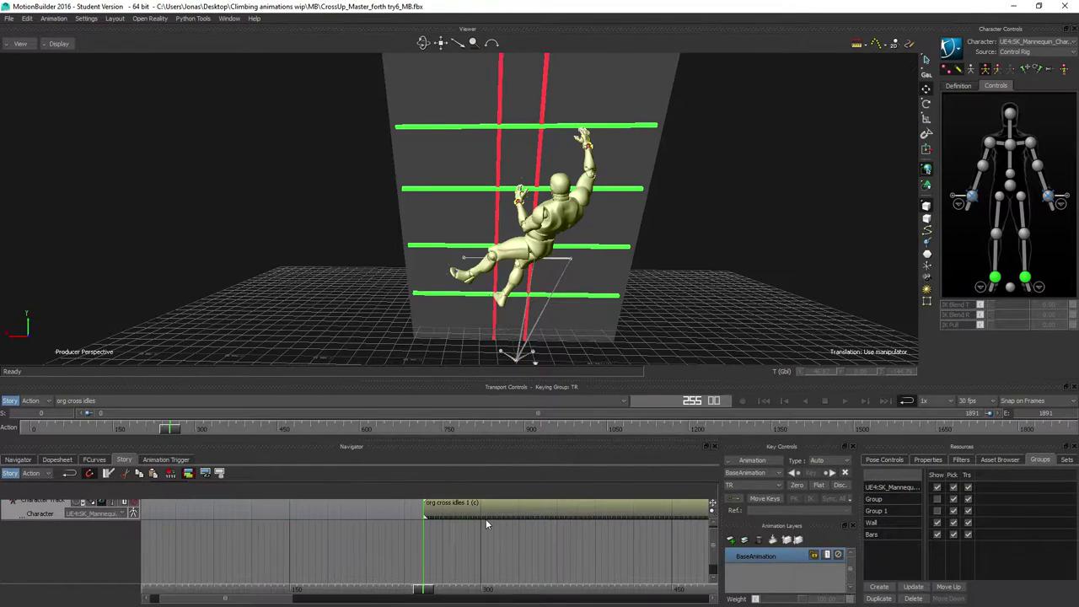
Step: Split the remaining clip at frame 333 and delete the part after it
left_click_drag(429, 595, 522, 587)
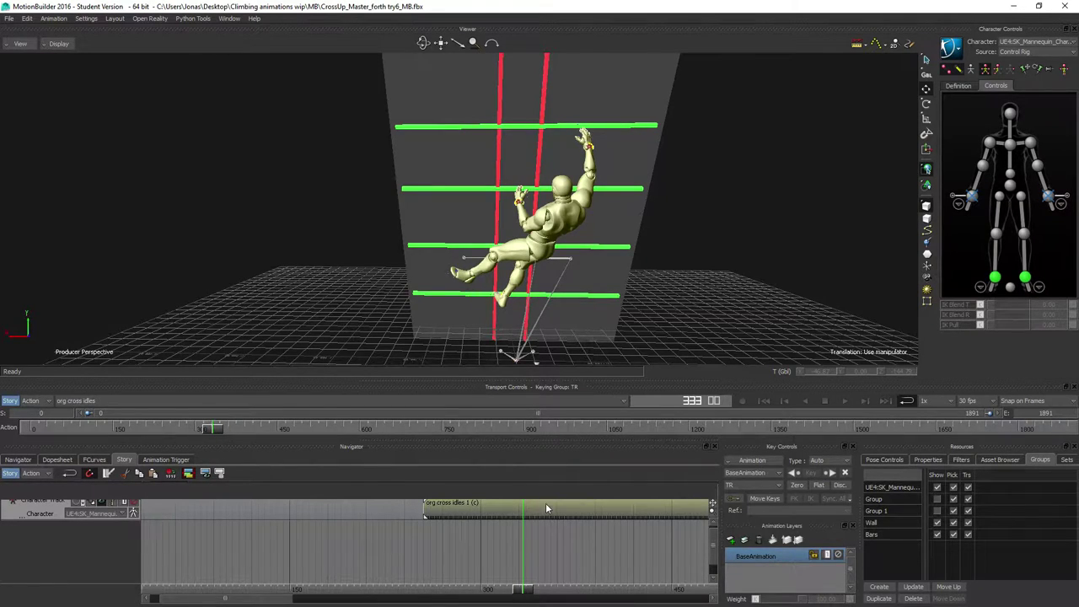
left_click(546, 508)
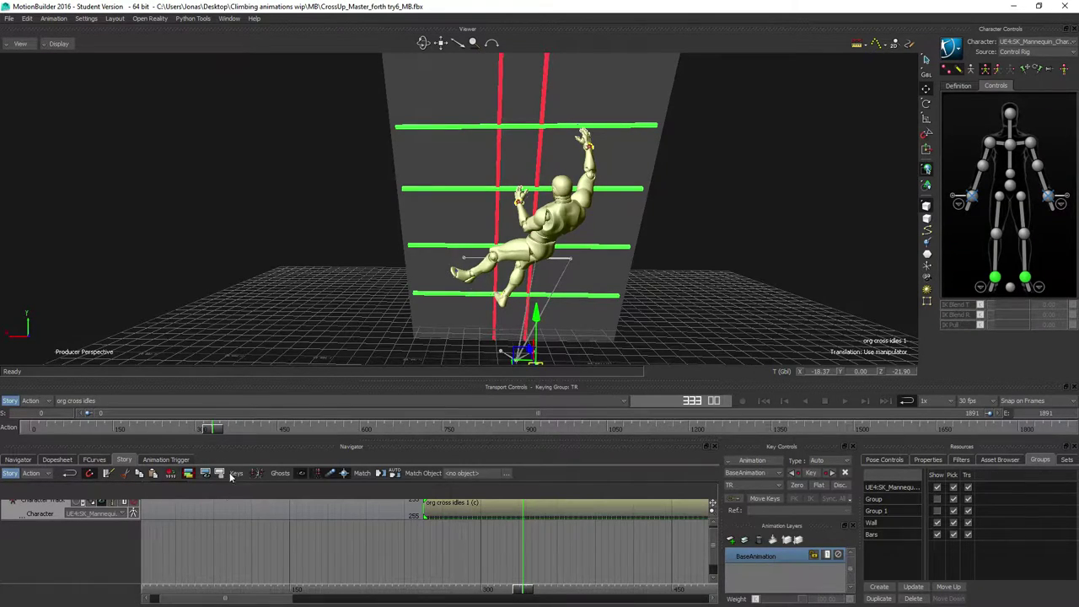
left_click(109, 475)
key("Delete")
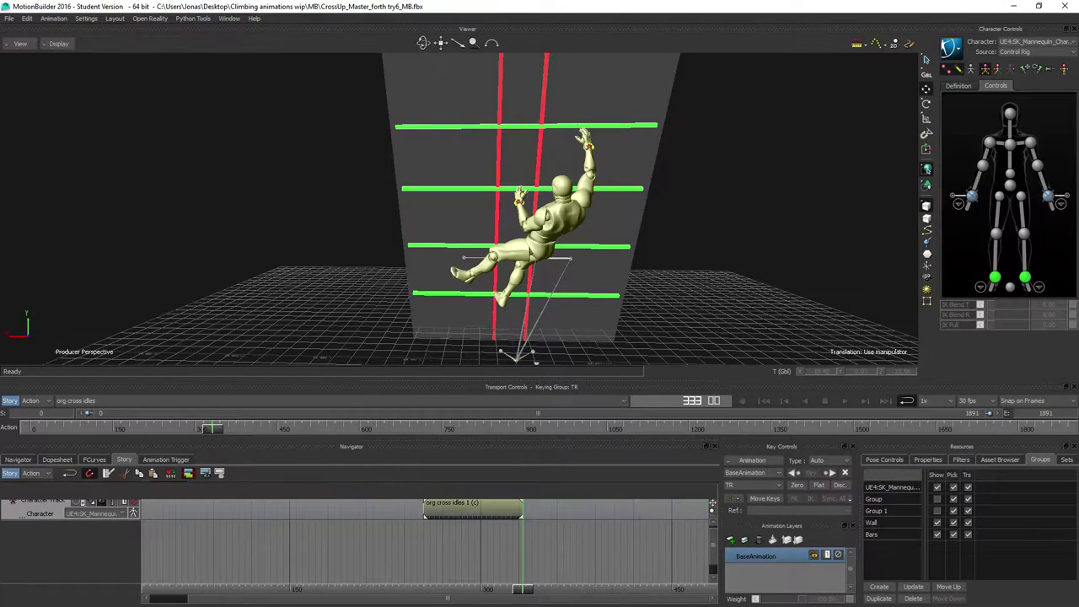
Step: Move the trimmed idle clip so that it starts at frame 0 on the track
left_click_drag(479, 512, 303, 514)
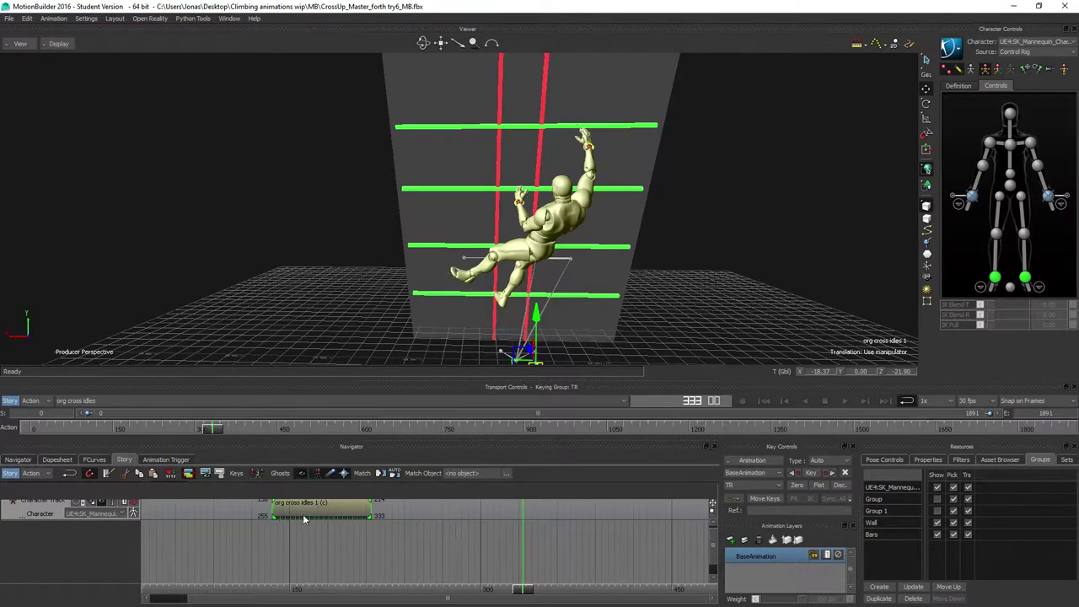
double_click(264, 501)
type("0")
key("Return")
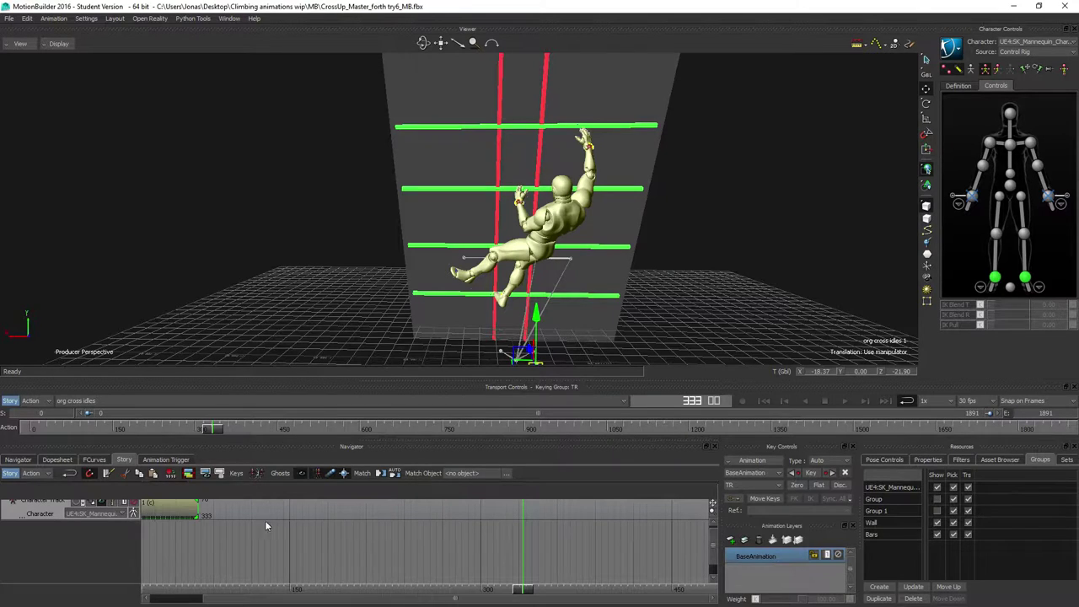
left_click_drag(240, 582, 535, 597, "shift")
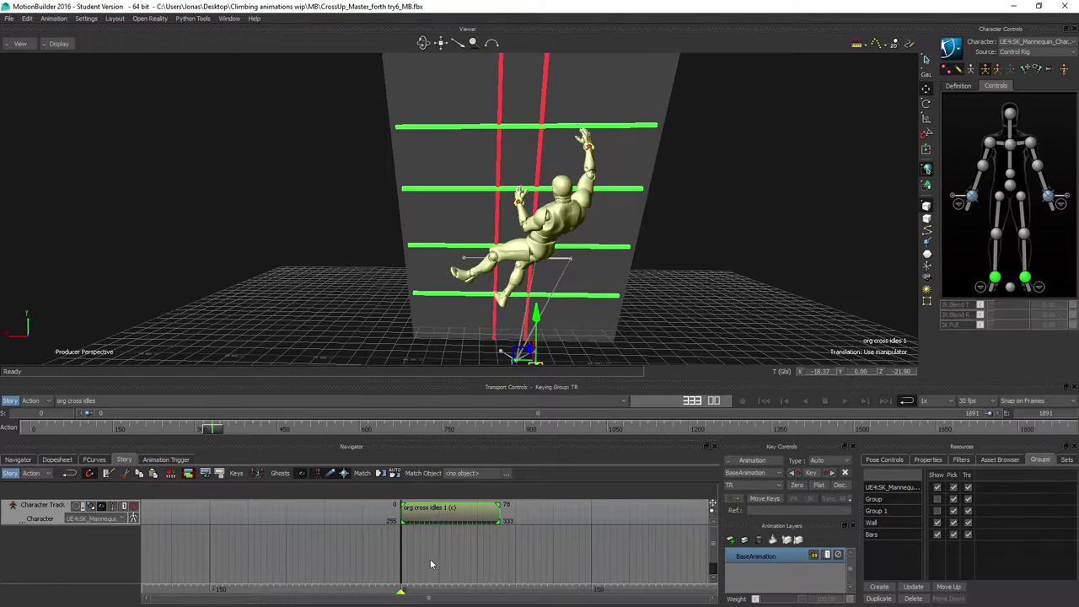
Step: Switch to Take 002, frame the timeline to the trimmed clip's start and end, and play it back
left_click(76, 401)
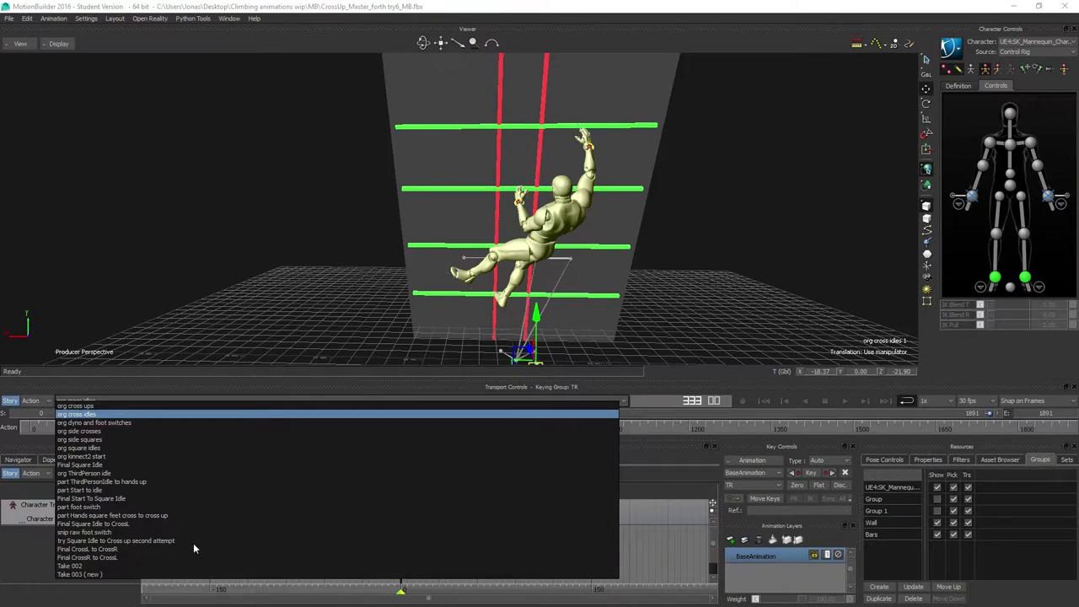
left_click(69, 567)
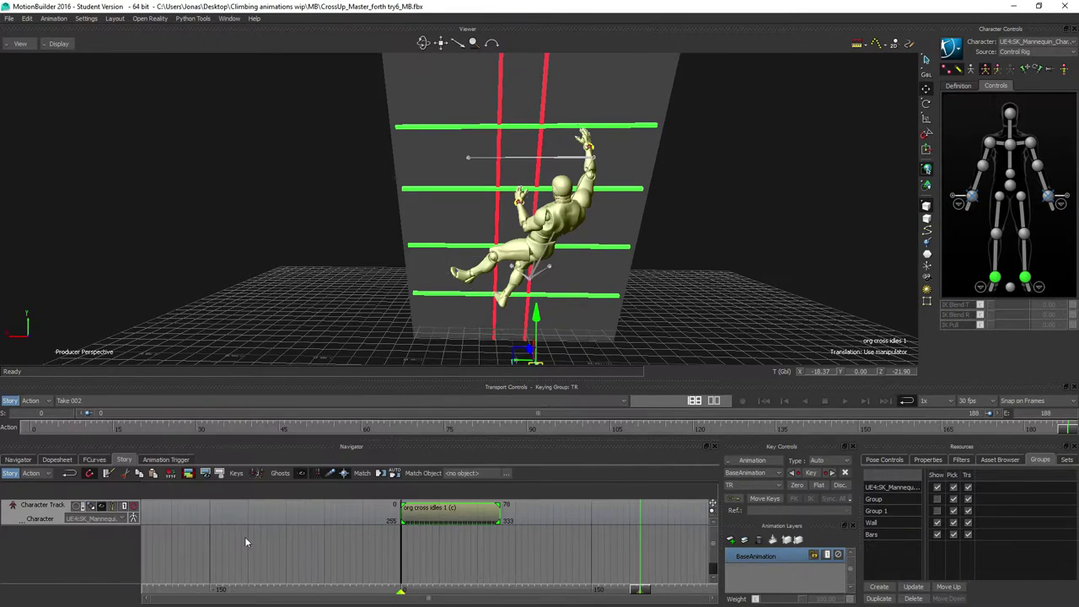
right_click(456, 516)
left_click(507, 466)
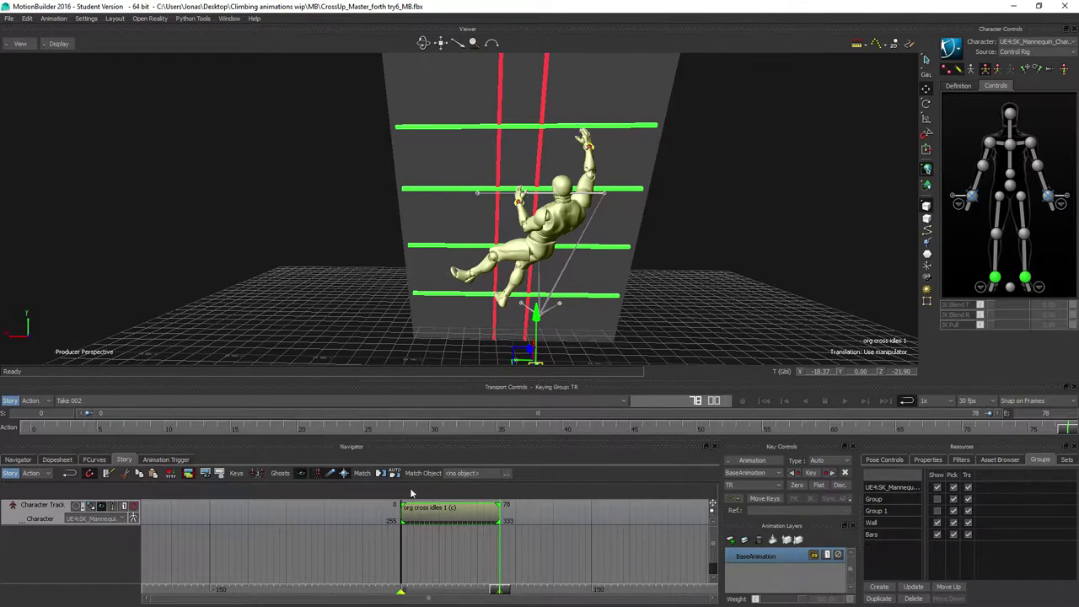
left_click(842, 402)
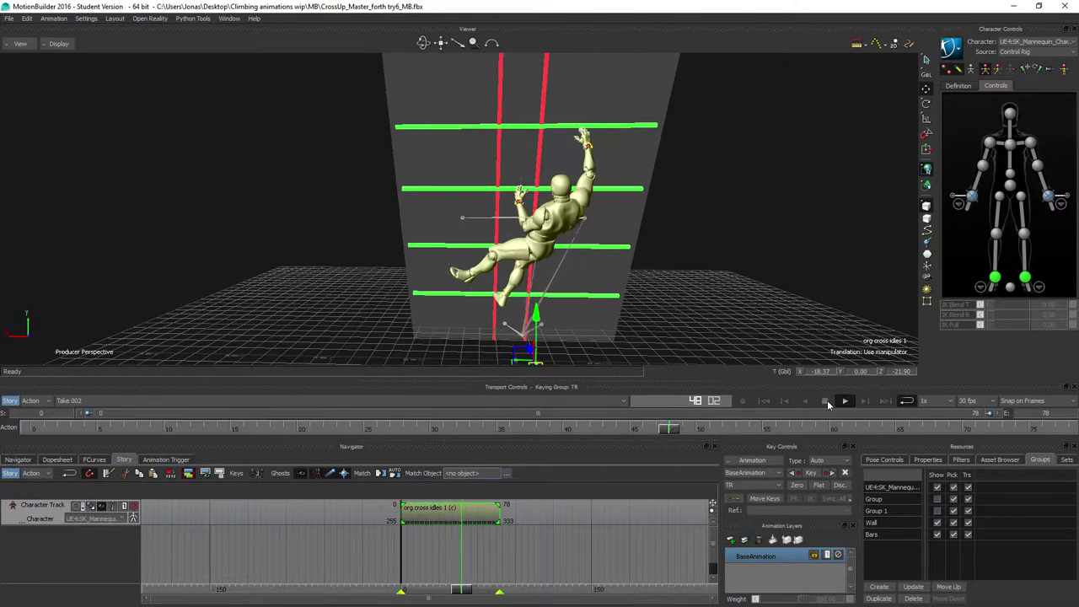
left_click(825, 402)
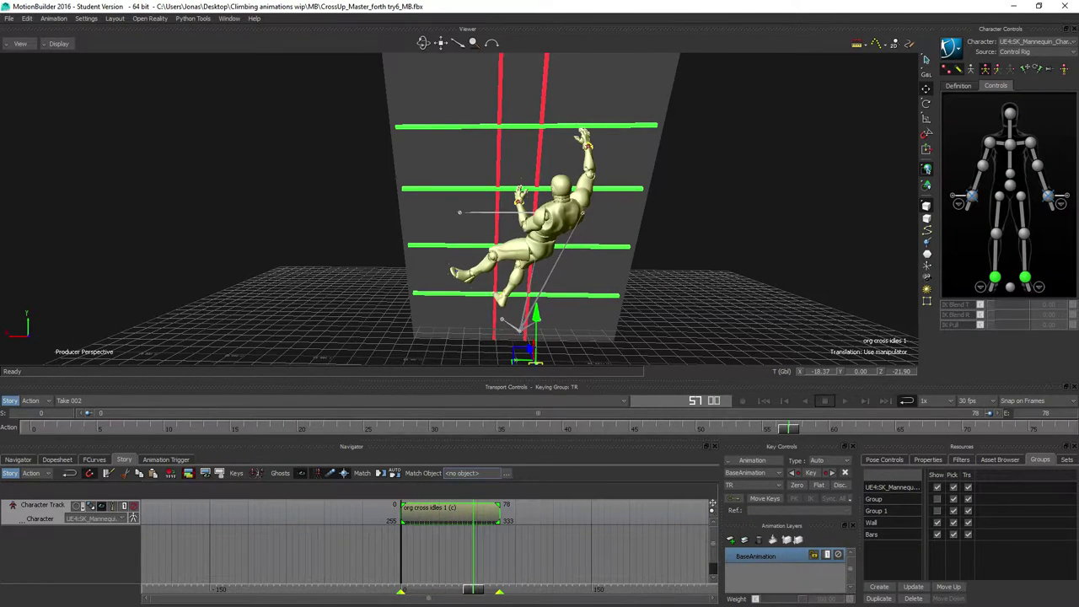
Step: Activate the Expression constraint that drives the UE4 root translation
left_click(20, 460)
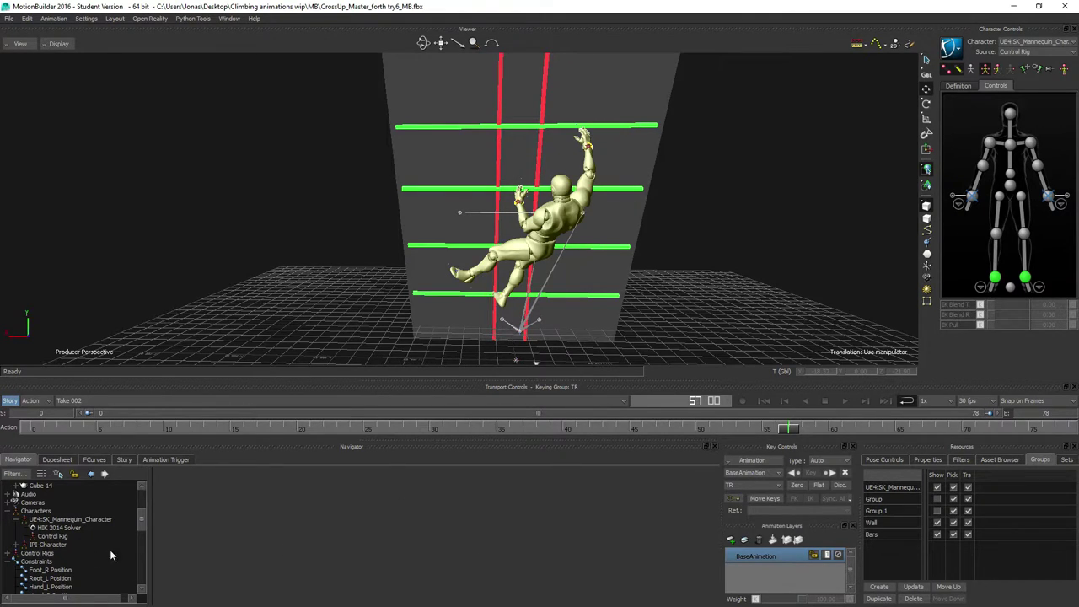
scroll(48, 577, "down", 5)
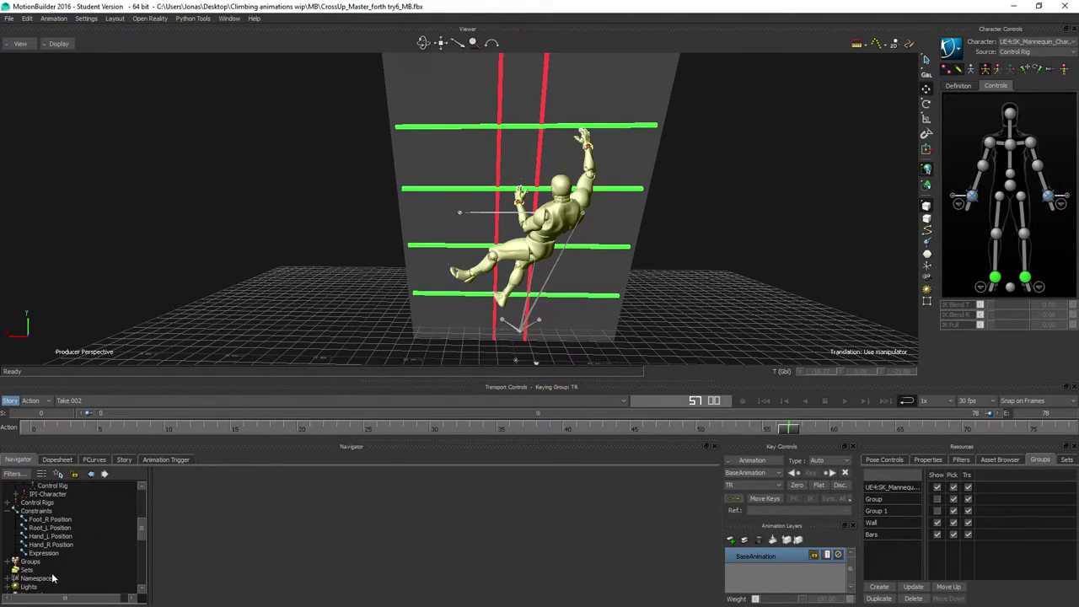
scroll(42, 556, "down", 2)
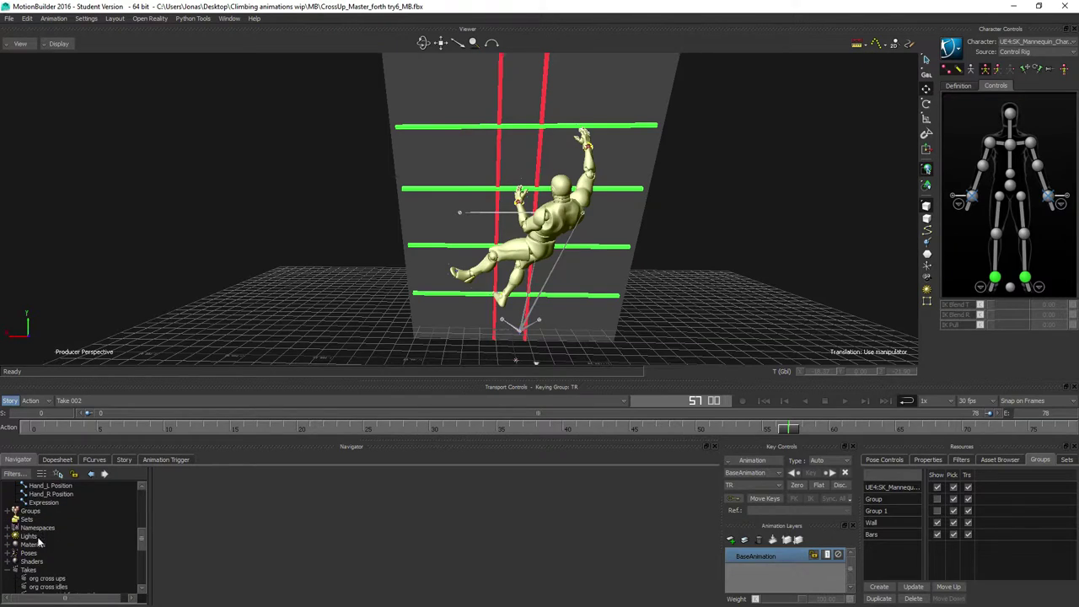
scroll(48, 562, "down", 2)
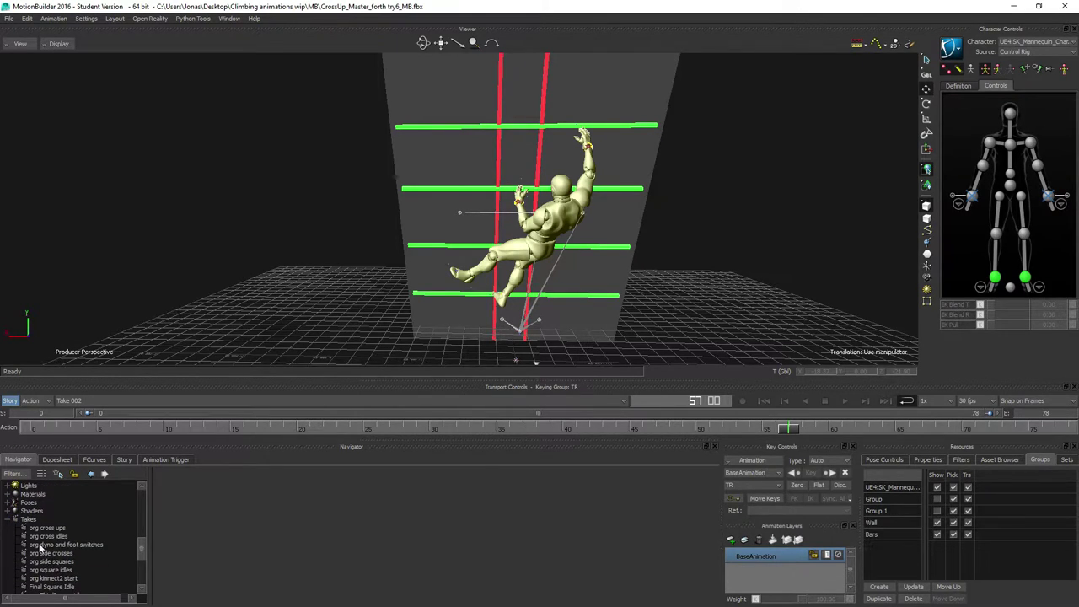
scroll(40, 553, "down", 6)
scroll(39, 562, "up", 12)
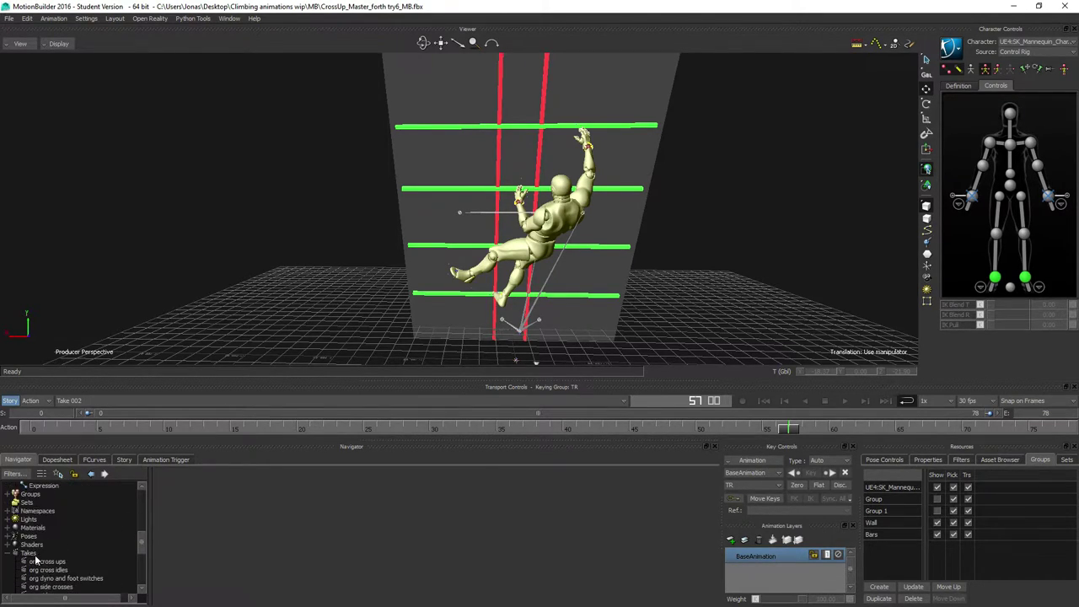
scroll(36, 558, "up", 3)
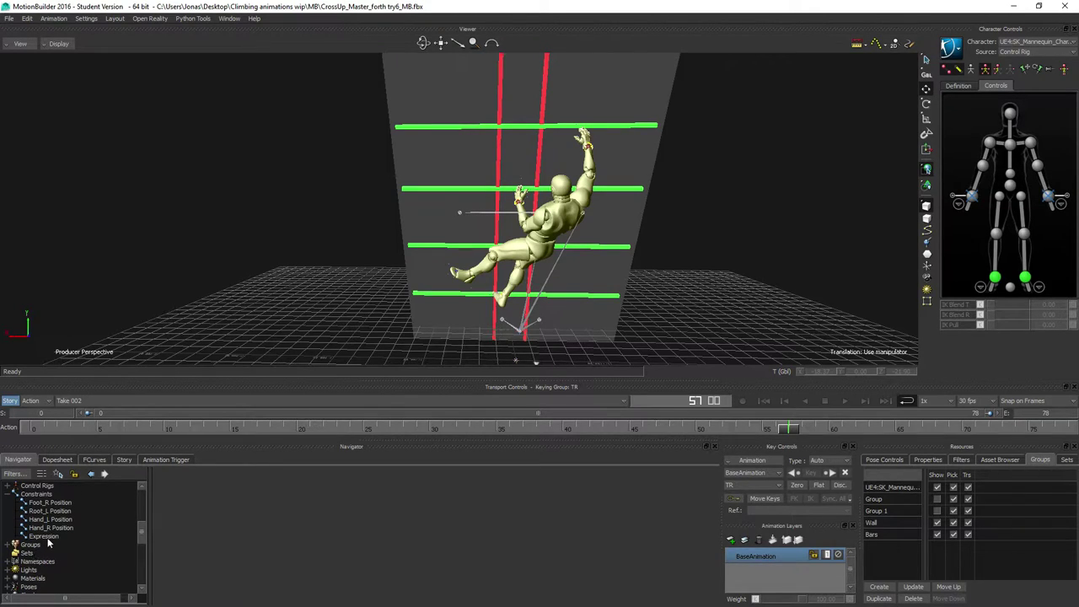
left_click(46, 538)
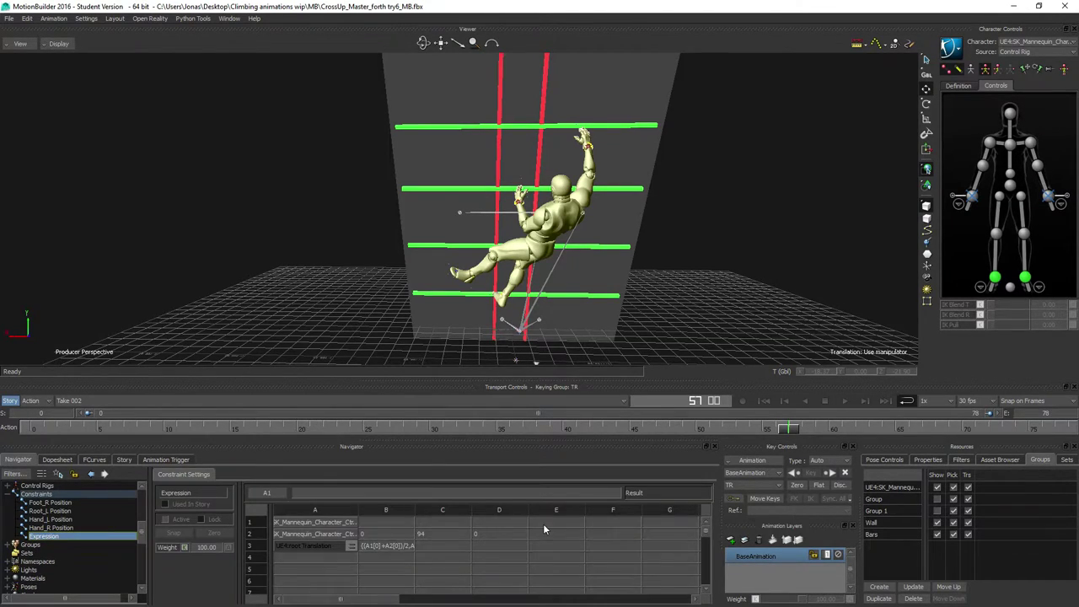
left_click(166, 518)
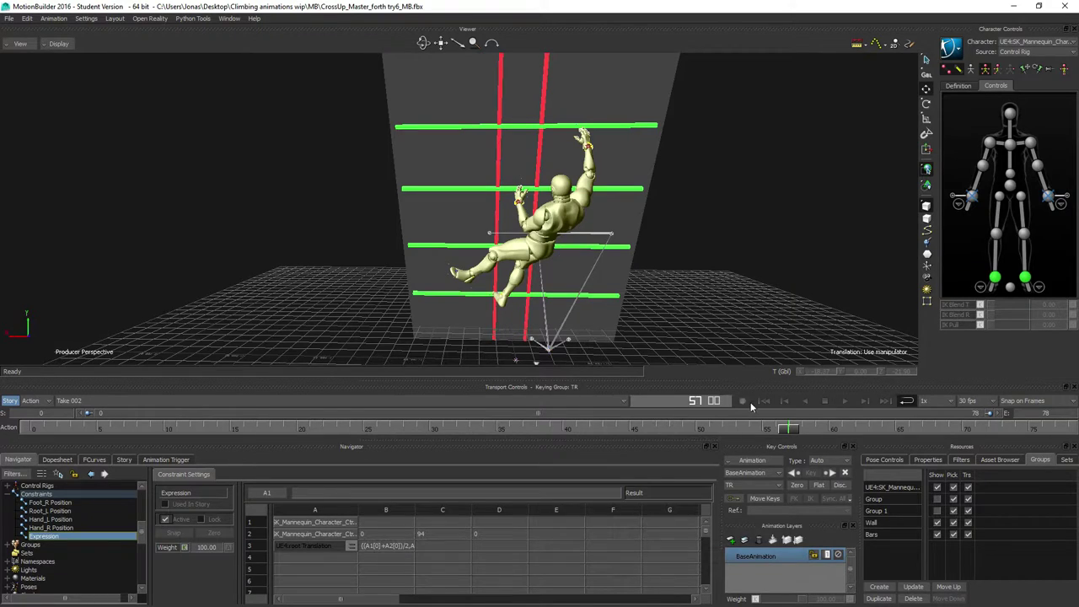
Step: Play back Take 002 to check the root motion with the Expression constraint active
left_click(845, 401)
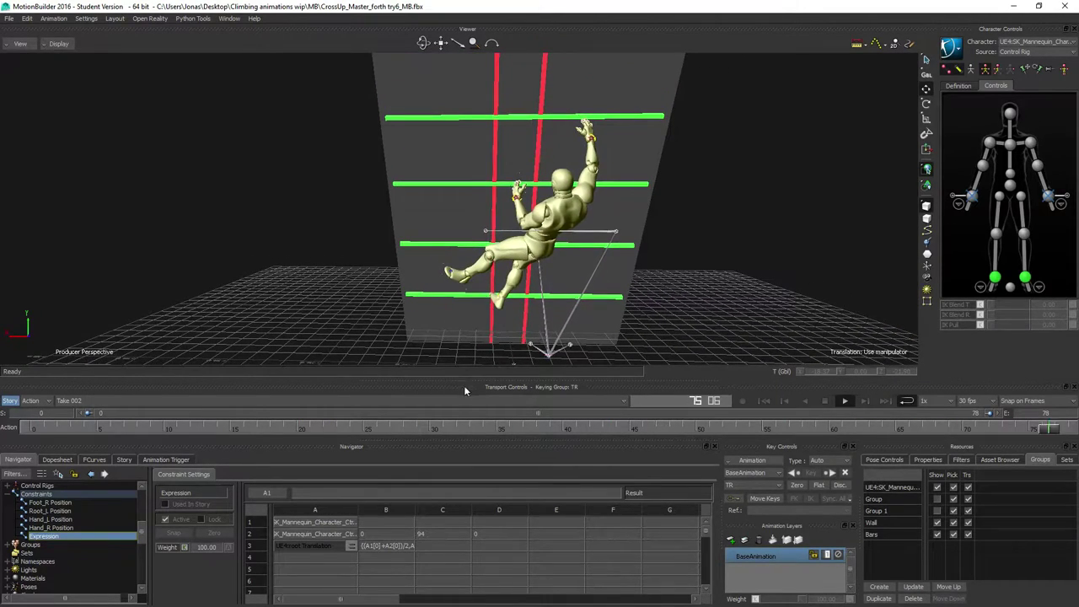
left_click(827, 402)
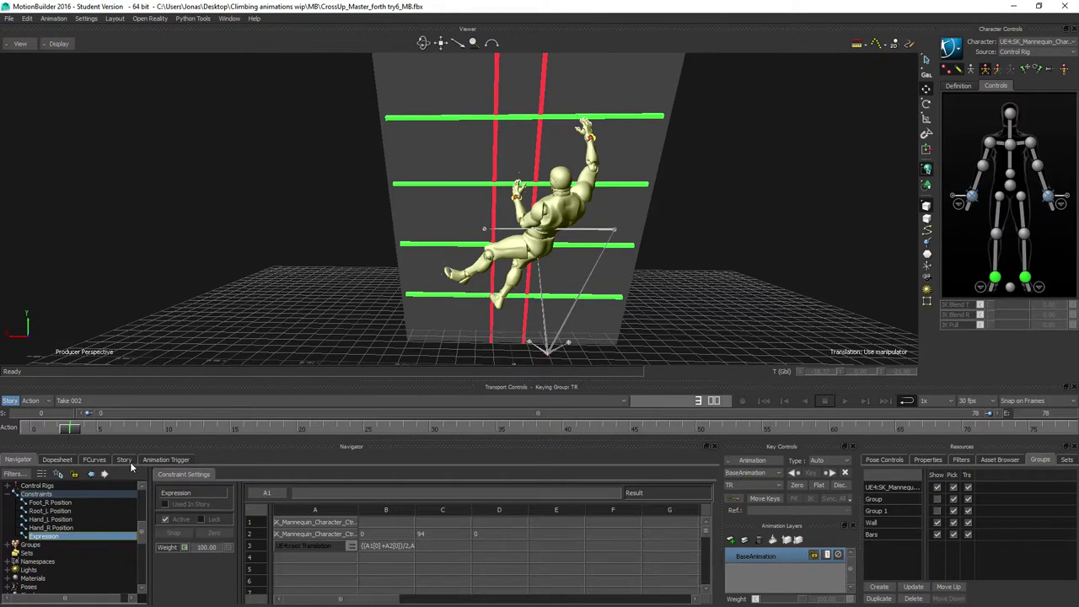
left_click(845, 402)
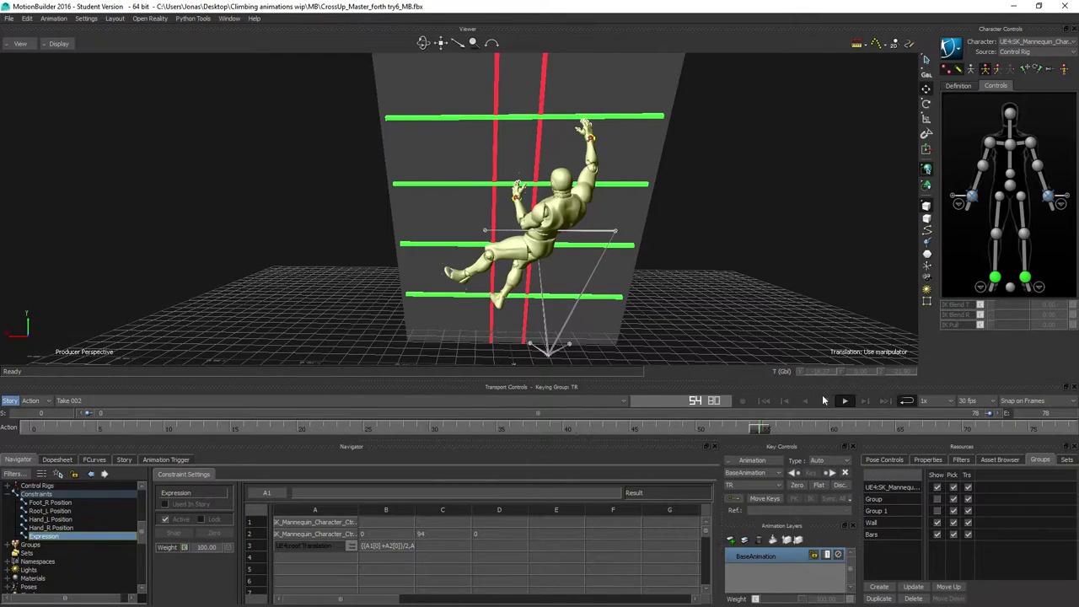
left_click(825, 403)
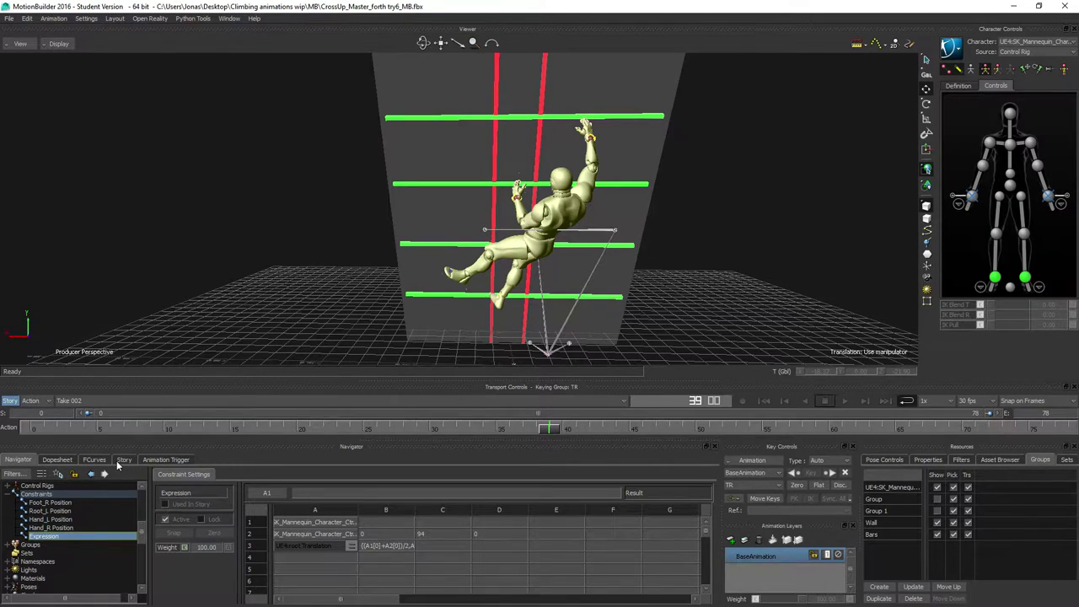
Step: Plot the whole scene from the trimmed org cross idles clip to the current take at 30 FPS
left_click(124, 459)
left_click(425, 519)
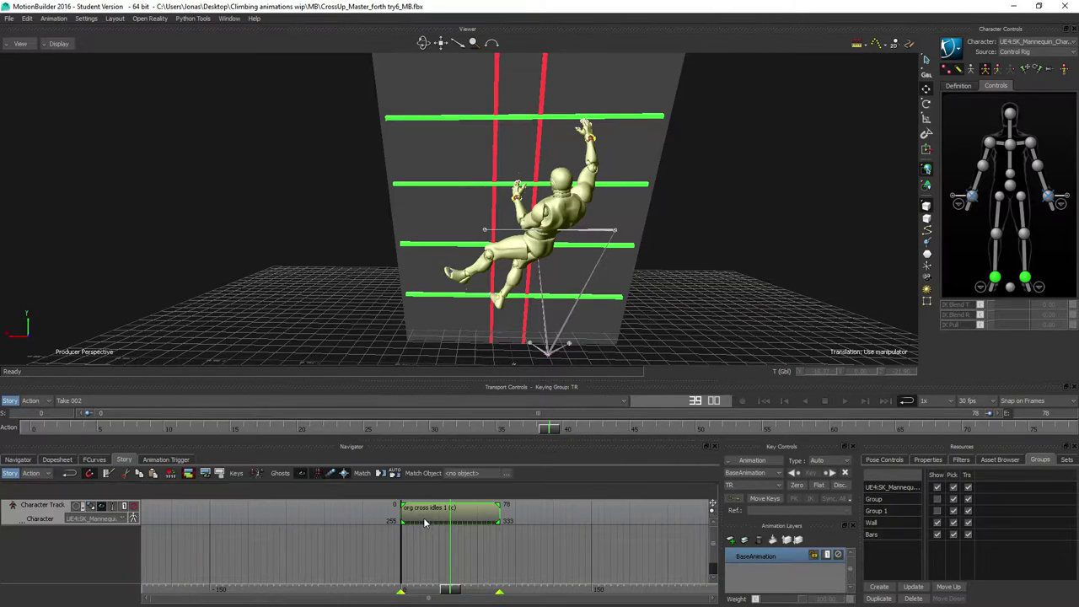
right_click(470, 516)
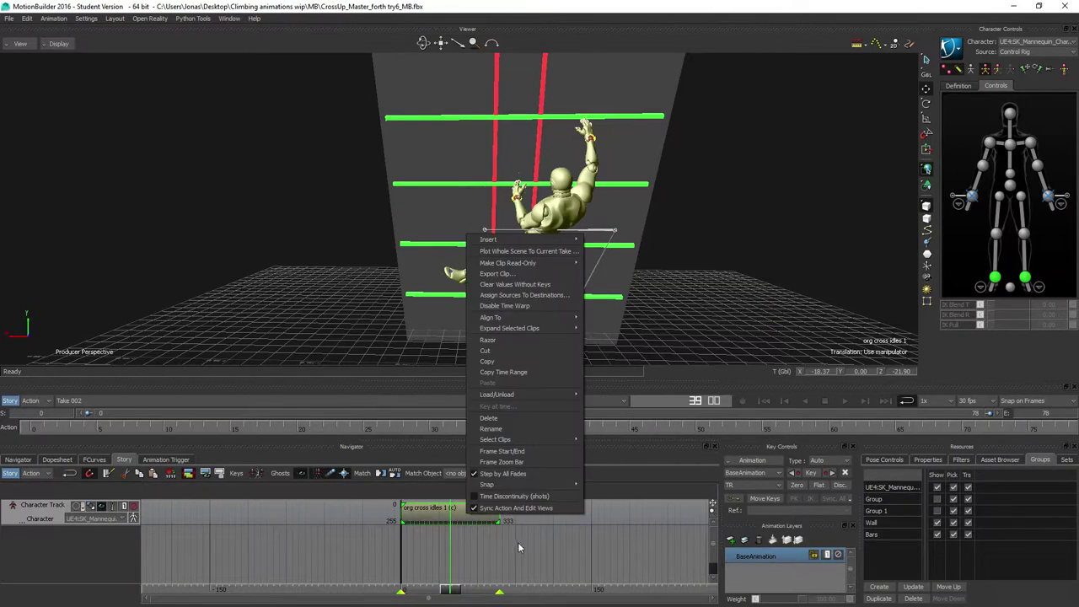
left_click(506, 253)
left_click(551, 429)
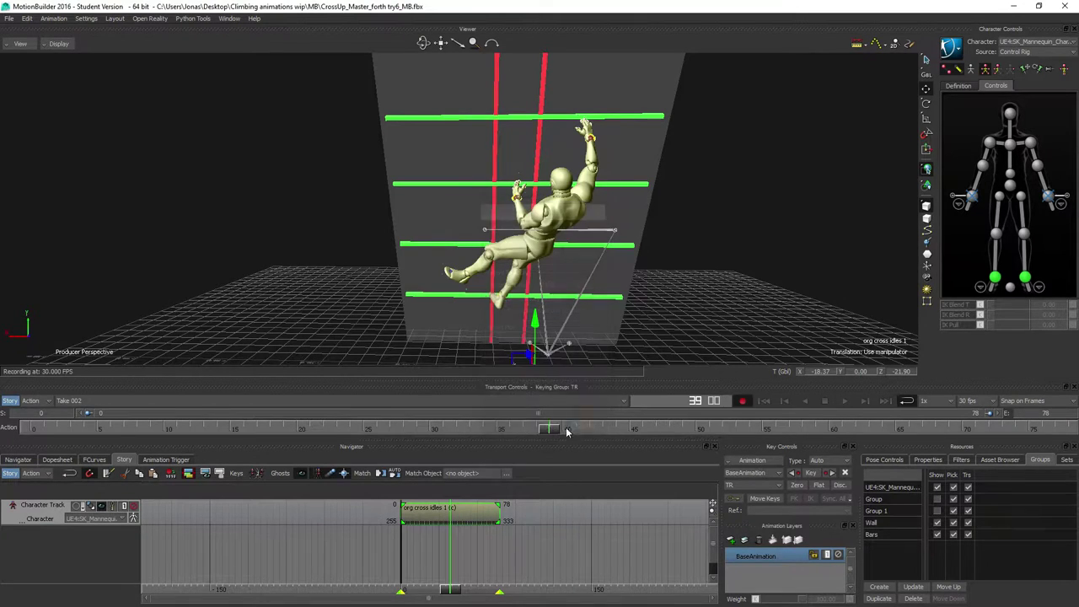
left_click(773, 462)
left_click(757, 490)
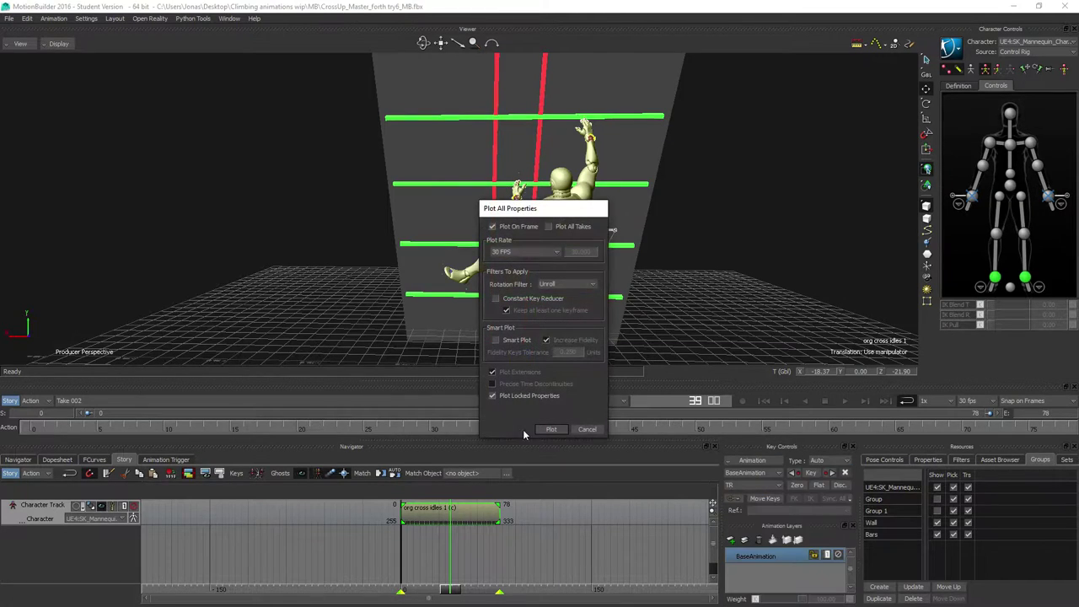
left_click(553, 430)
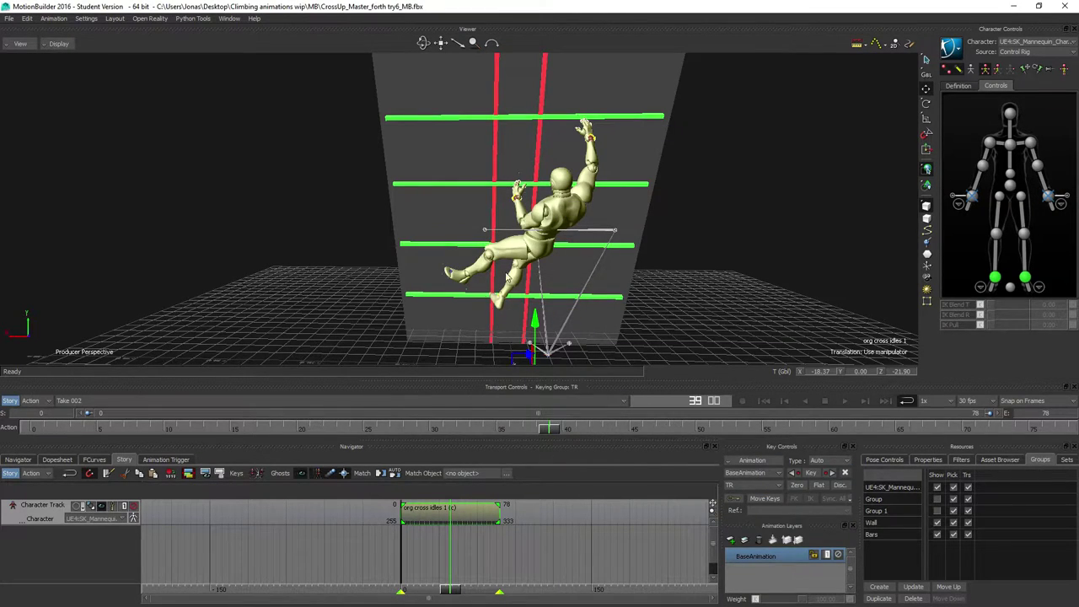
Step: Deactivate the Expression constraint and play back the plotted take to check the baked root motion
left_click(16, 460)
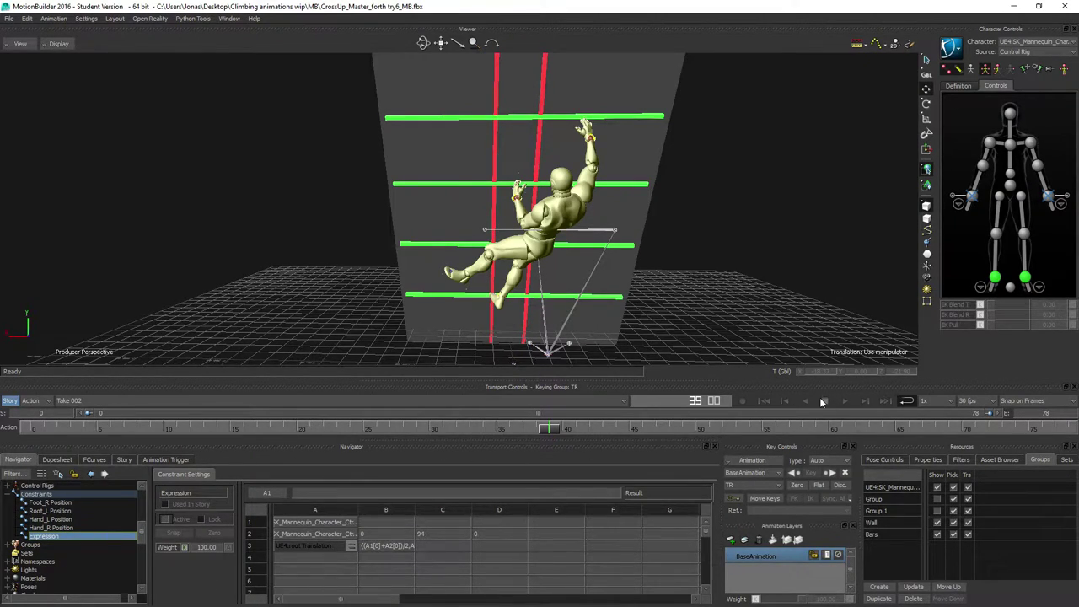
left_click(845, 401)
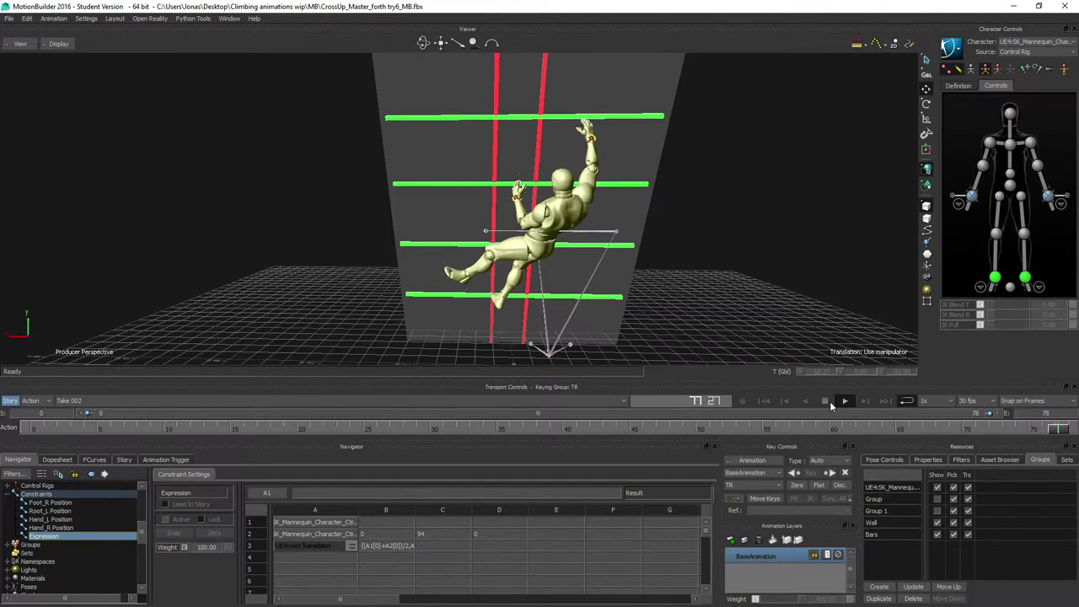
left_click(825, 401)
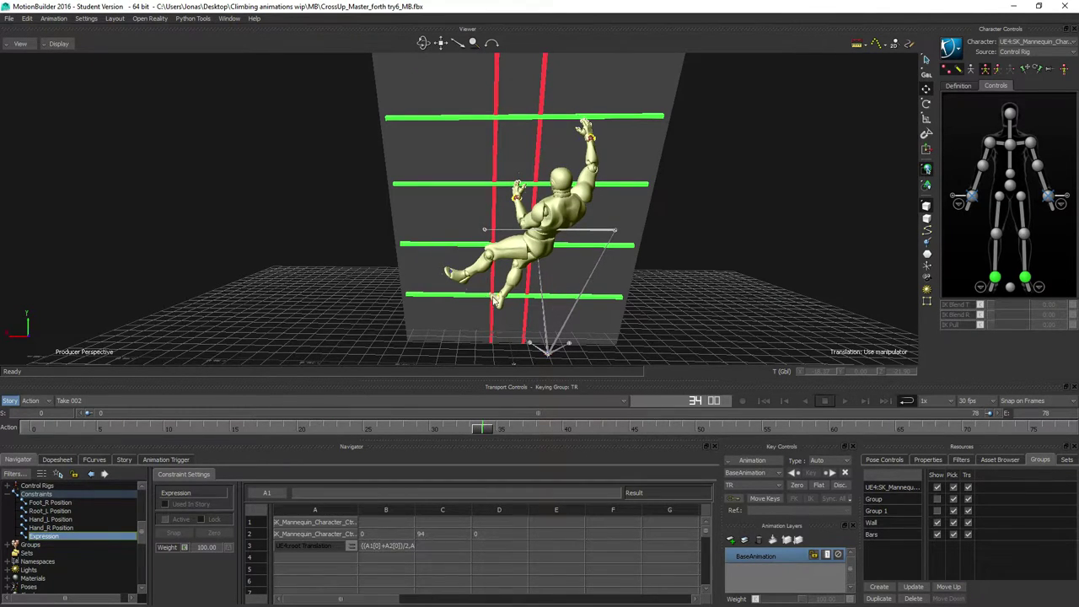
mouse_move(503, 299)
left_mouse_down("shift")
mouse_move(489, 272)
mouse_move(519, 302)
mouse_move(496, 299)
left_mouse_up("shift")
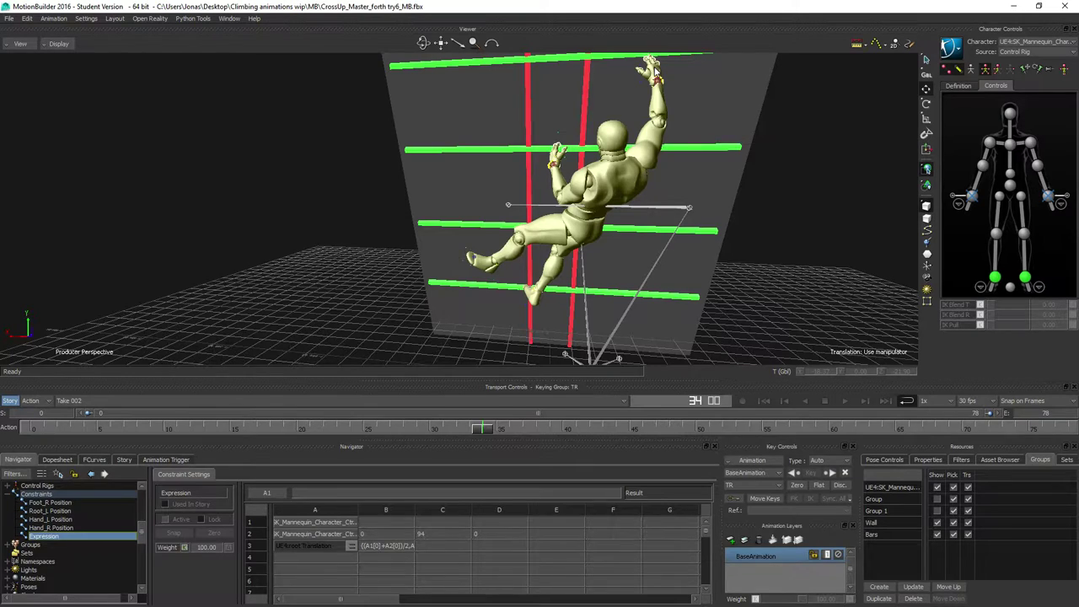
Step: Show the final frame, 96, of the Final CrossL to CrossR take with Story mode turned off
left_click(74, 403)
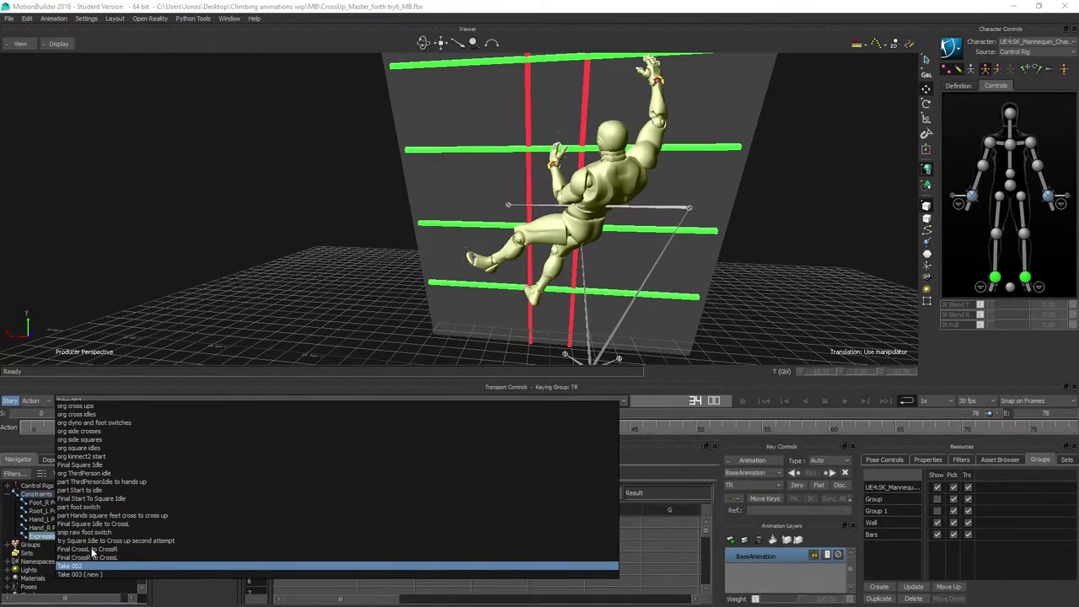
left_click(92, 549)
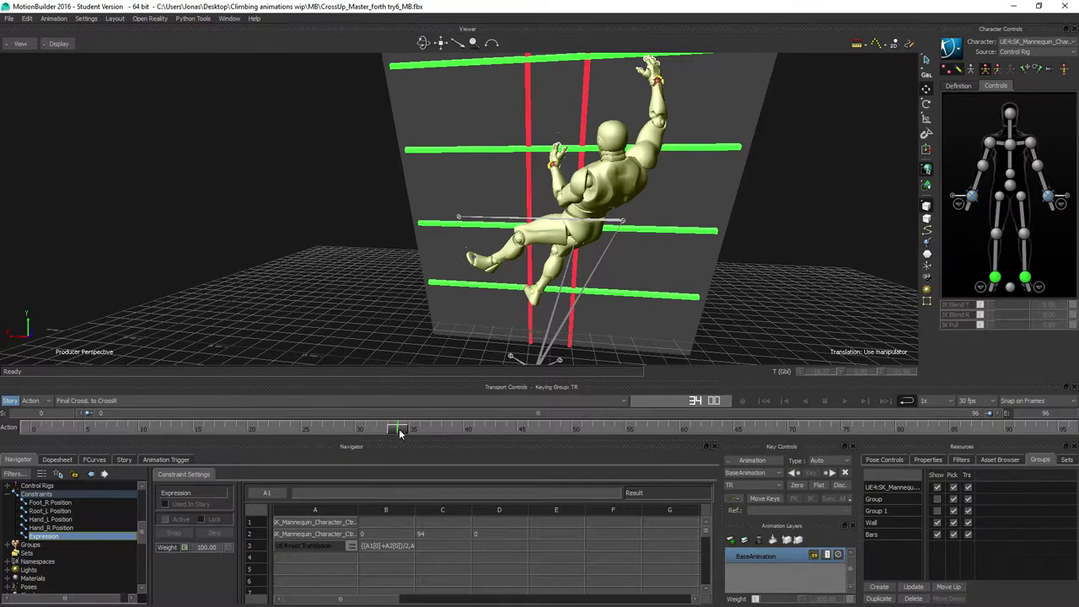
left_click_drag(399, 434, 1045, 430)
left_click_drag(1063, 305, 1071, 302)
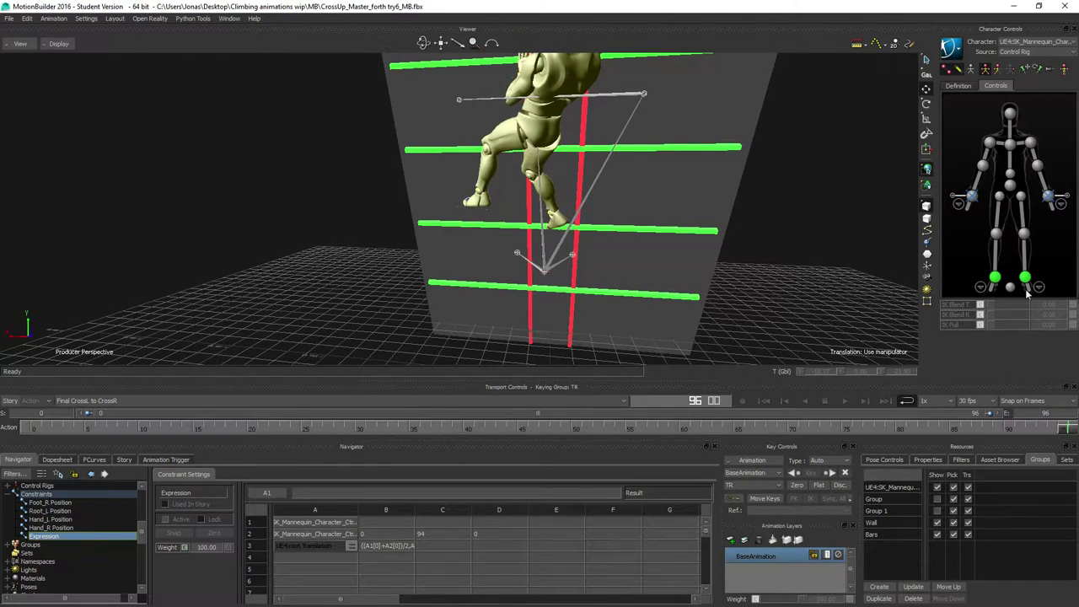
mouse_move(341, 229)
left_mouse_down("ctrl+shift")
mouse_move(383, 218)
mouse_move(357, 220)
left_mouse_up("ctrl+shift")
left_click_drag(476, 124, 493, 187, "shift")
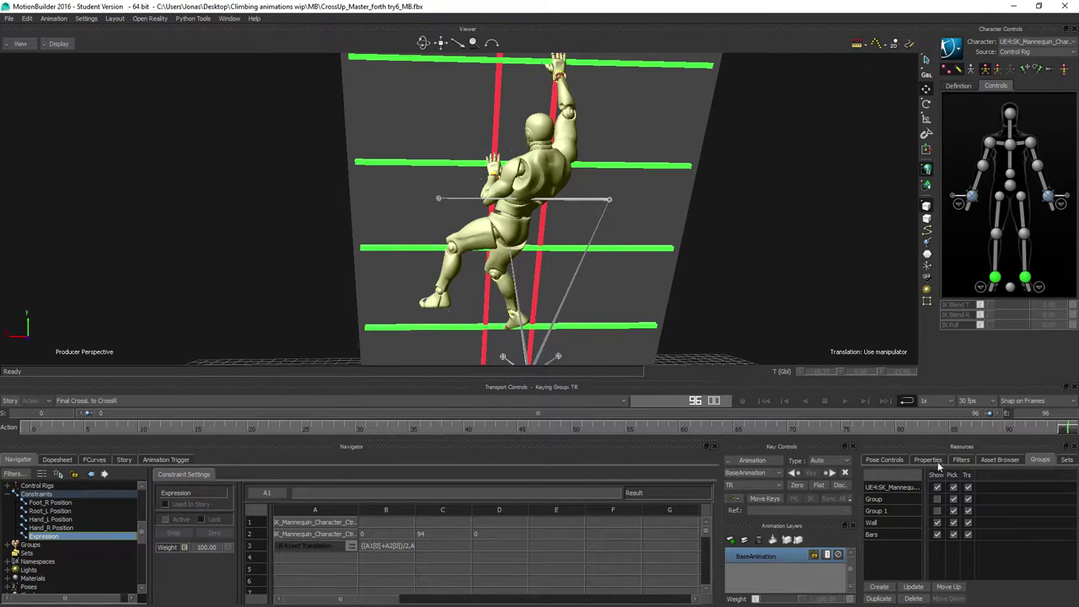
Step: Delete the old stored pose and create a new one from the character's pose at frame 96
left_click(885, 461)
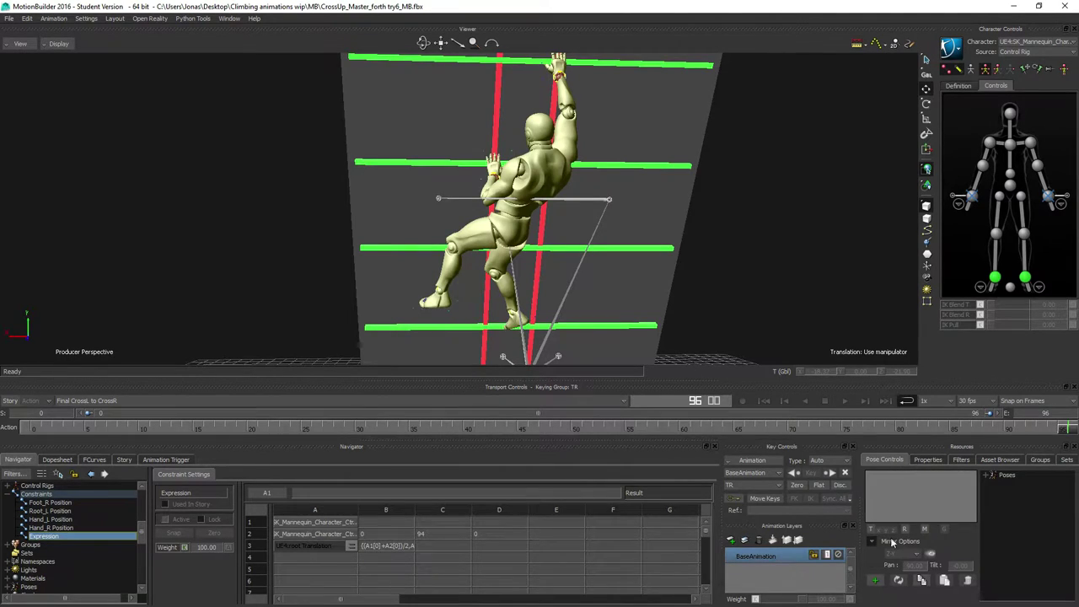
left_click(986, 474)
left_click(1021, 485)
right_click(1020, 484)
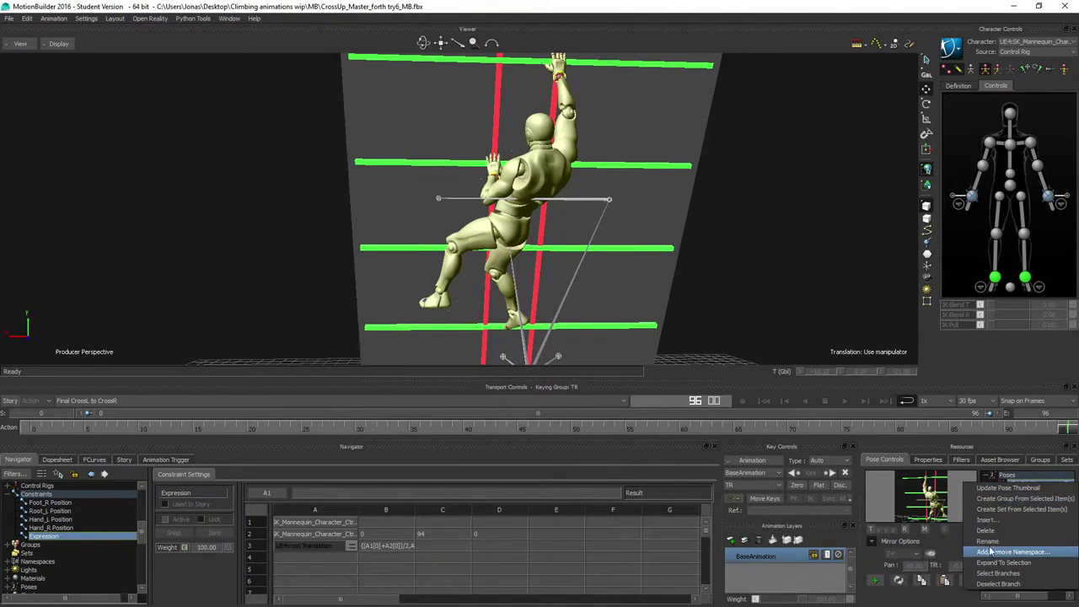
left_click(985, 530)
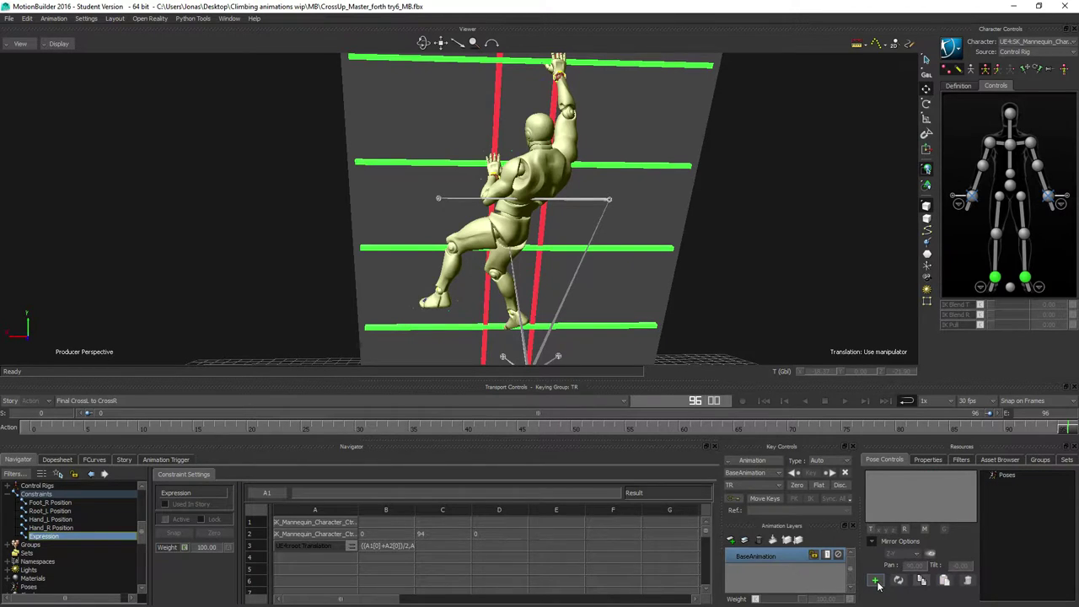
left_click(876, 582)
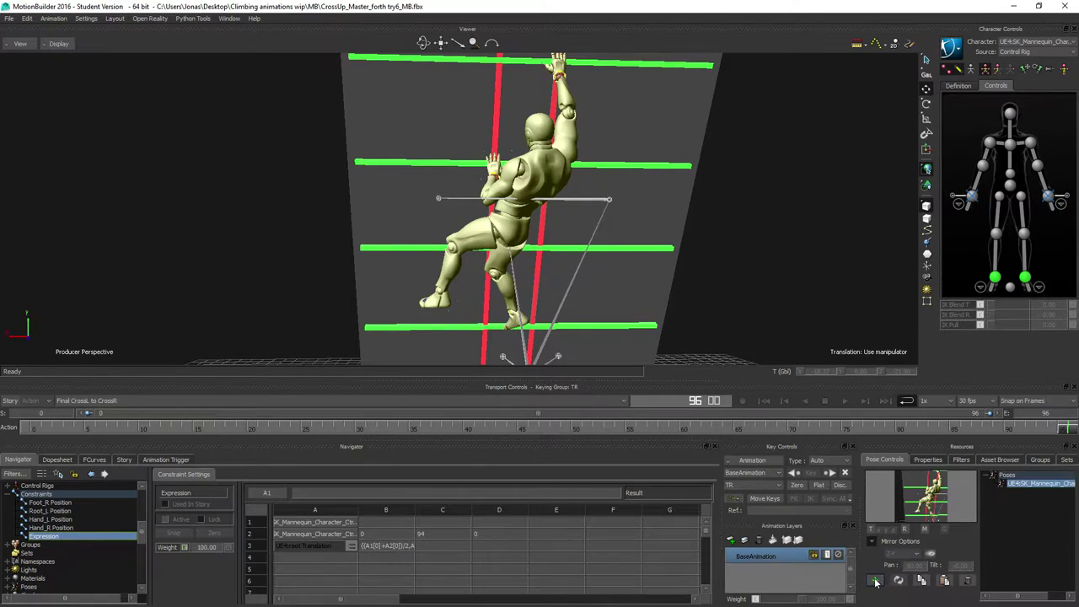
Step: Switch back to Take 002 and add a new animation layer above BaseAnimation
left_click(87, 402)
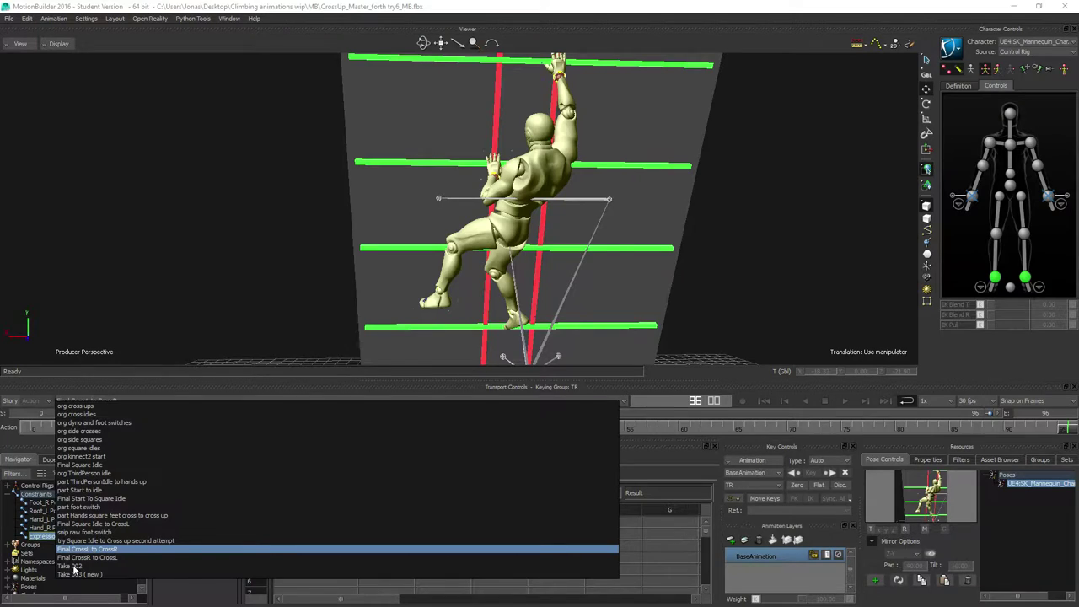
left_click(84, 565)
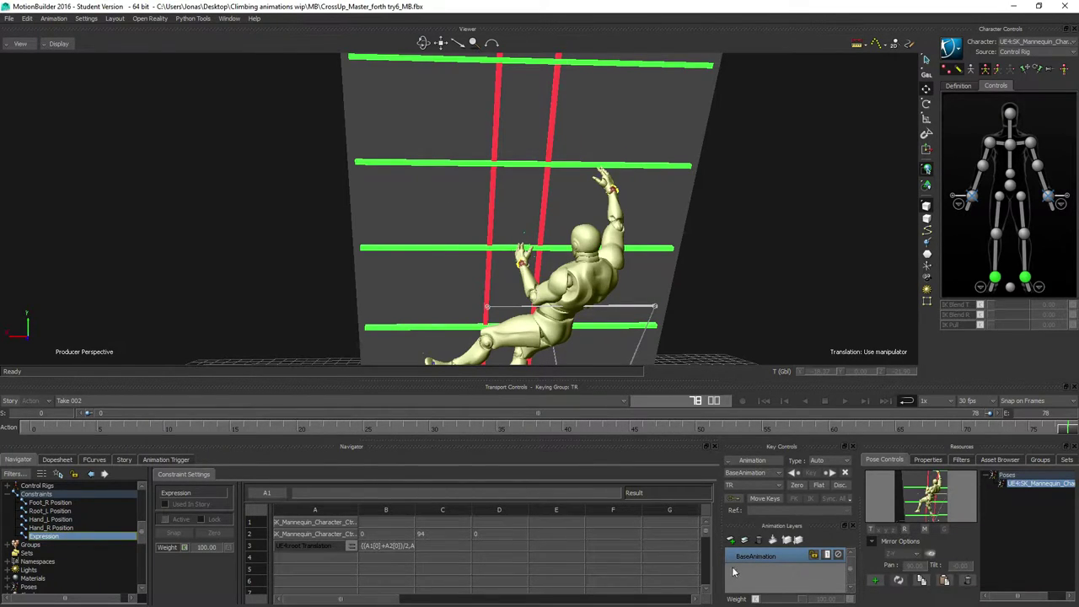
left_click(731, 541)
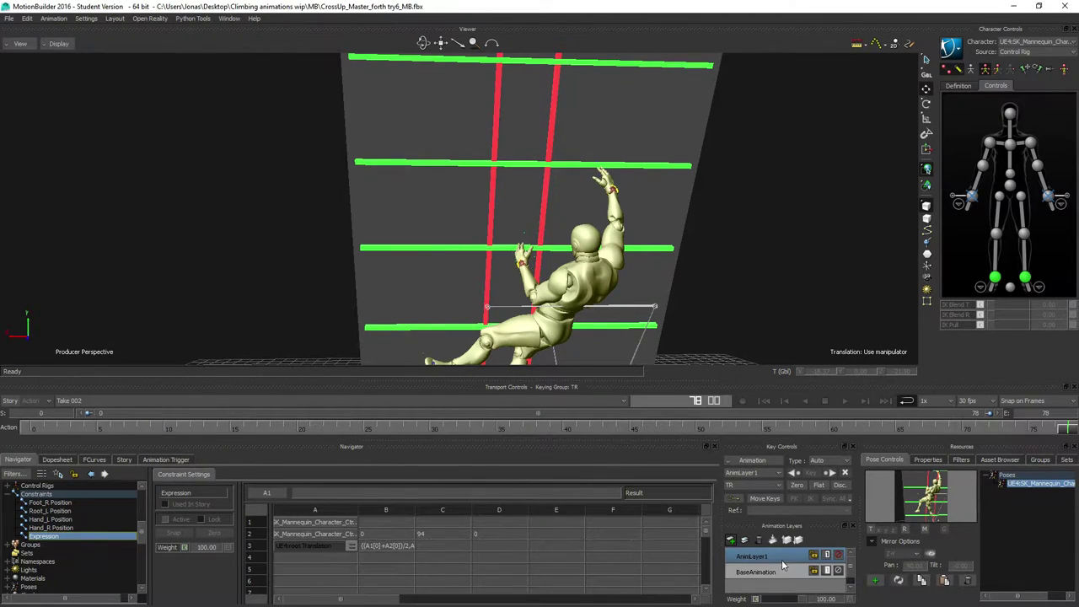
Step: Apply the stored CrossR end pose to the character at frame 0 of Take 002
left_click_drag(1065, 433, 29, 434)
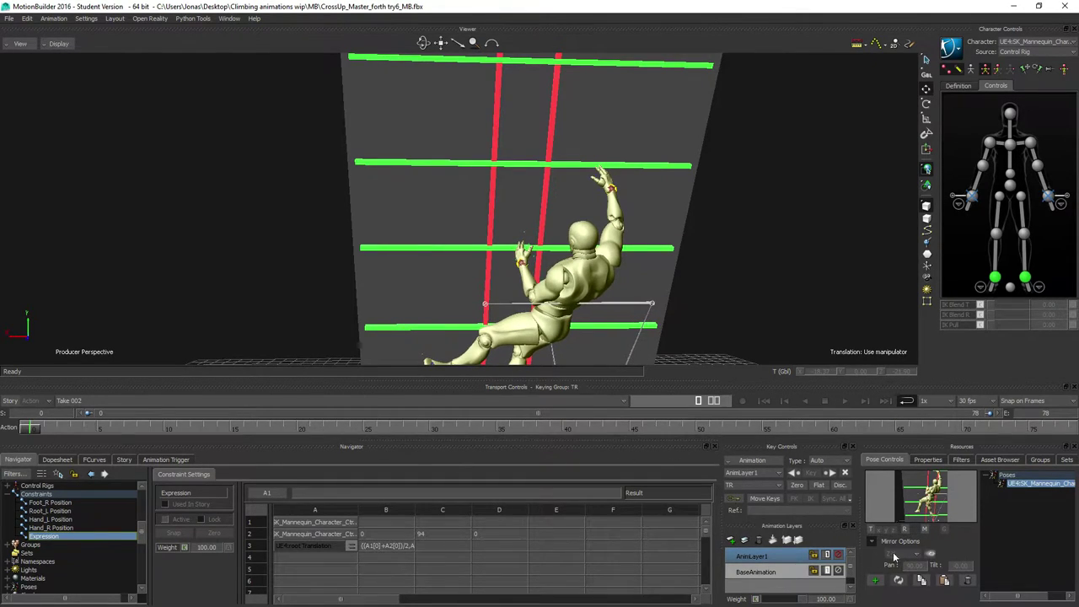
double_click(1043, 484)
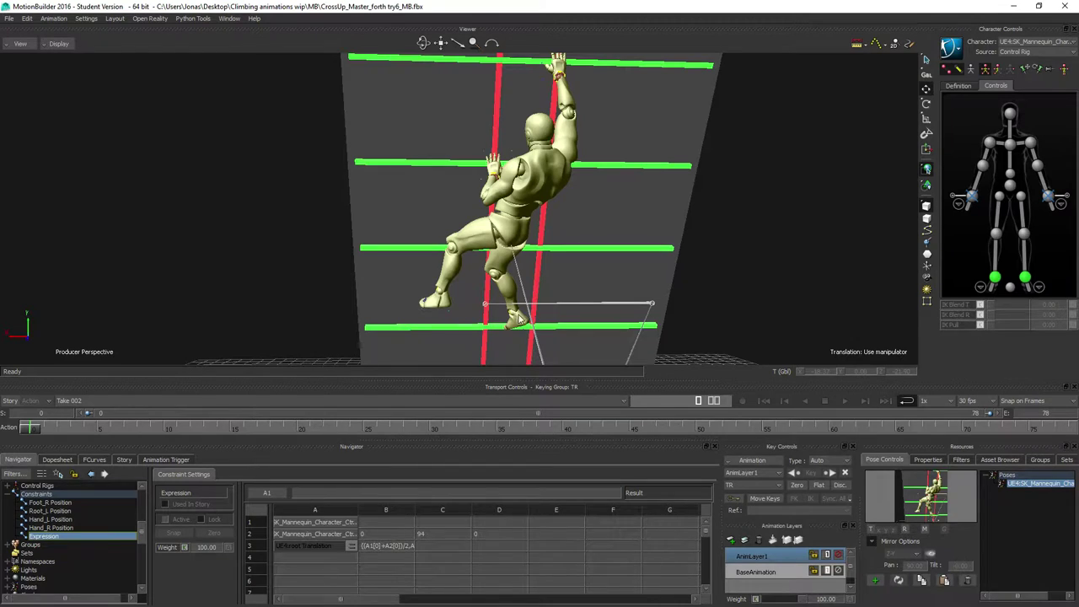
left_click_drag(519, 315, 510, 316, "ctrl+shift")
left_click_drag(521, 259, 558, 256, "shift")
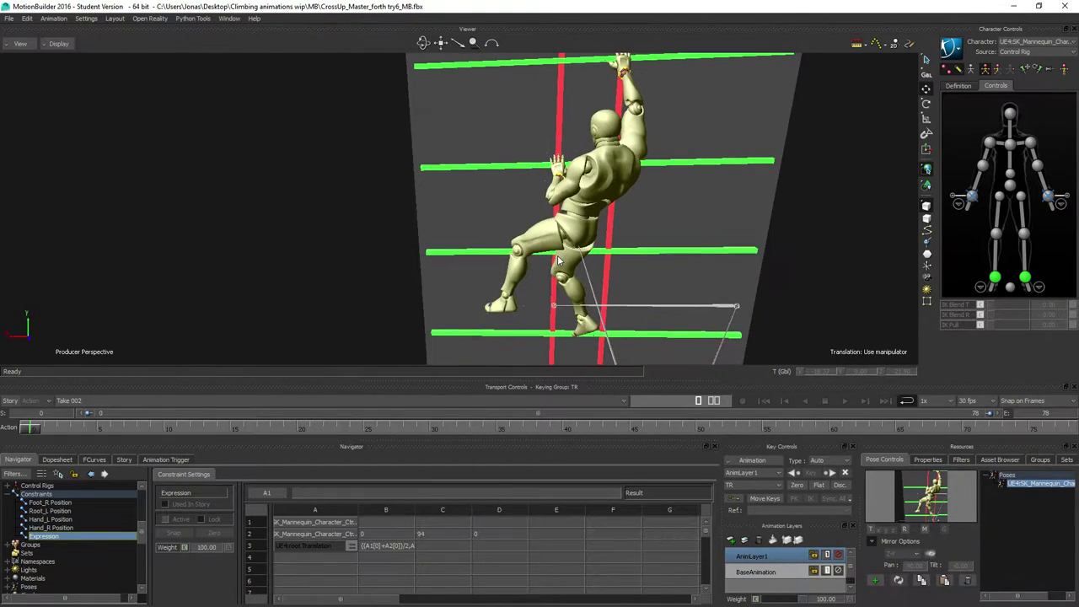
Step: Select the right wrist effector and play Take 002 to check the idle in the applied CrossR pose
left_click_drag(536, 299, 536, 295, "ctrl+shift")
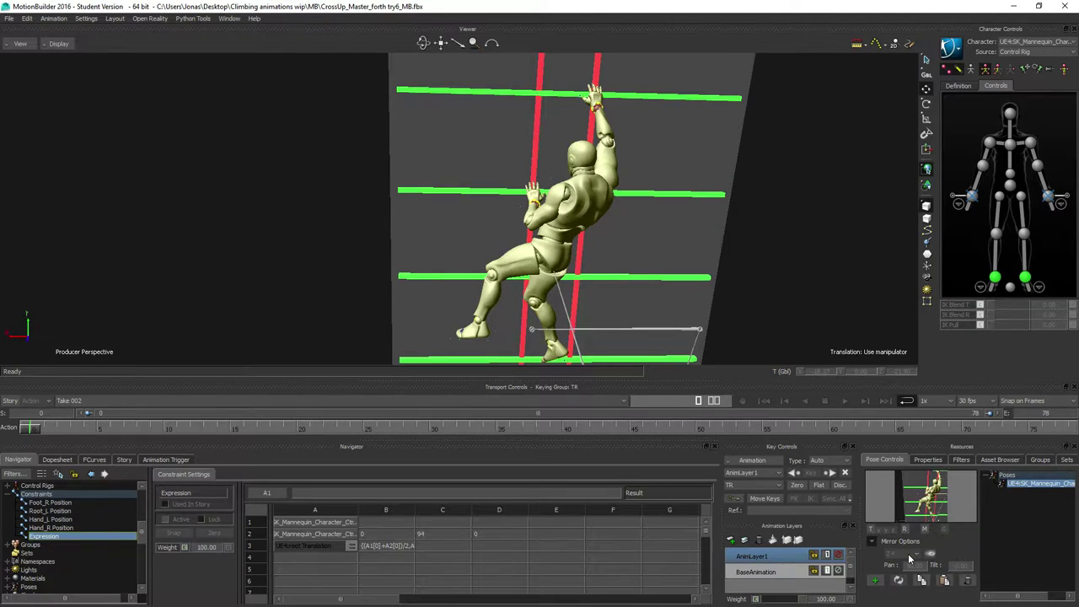
left_click(974, 197)
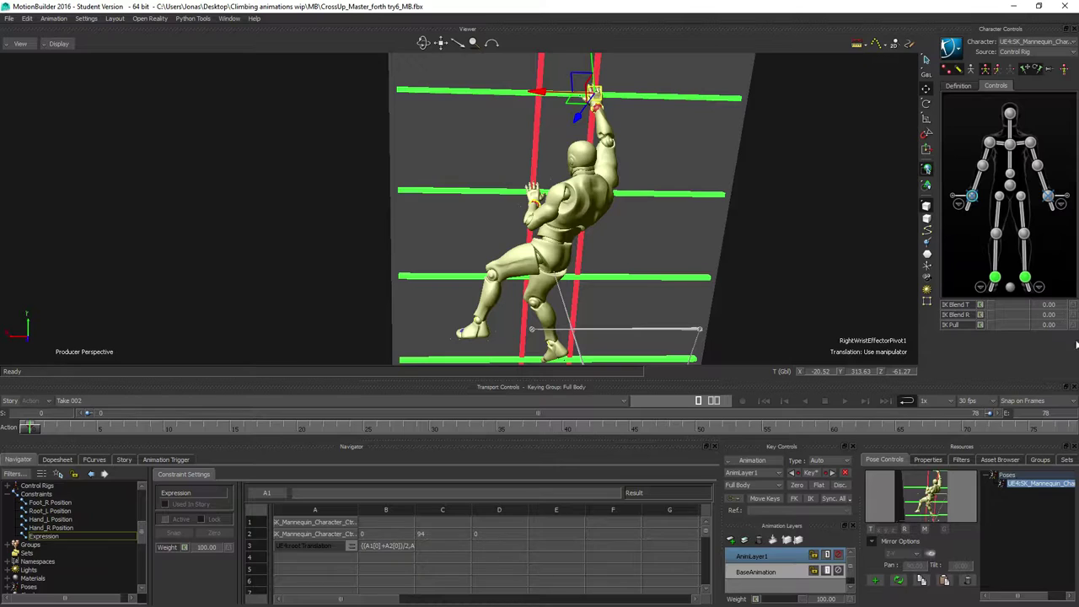
left_click(845, 400)
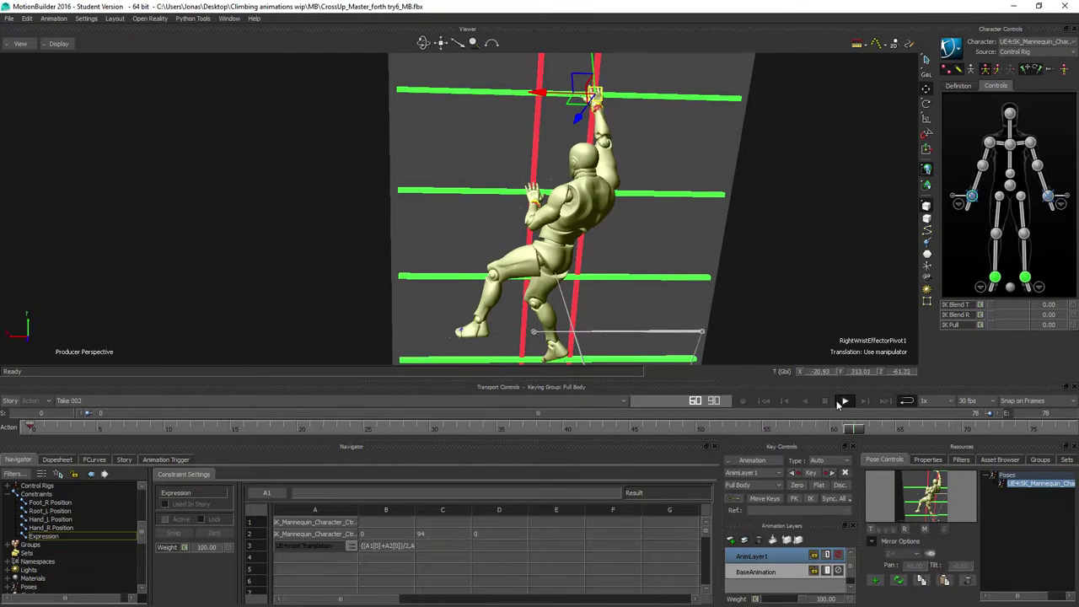
Step: Merge AnimLayer1 into BaseAnimation with all properties and scene objects included, deleting the merged layers
left_click(773, 573)
left_click(776, 540)
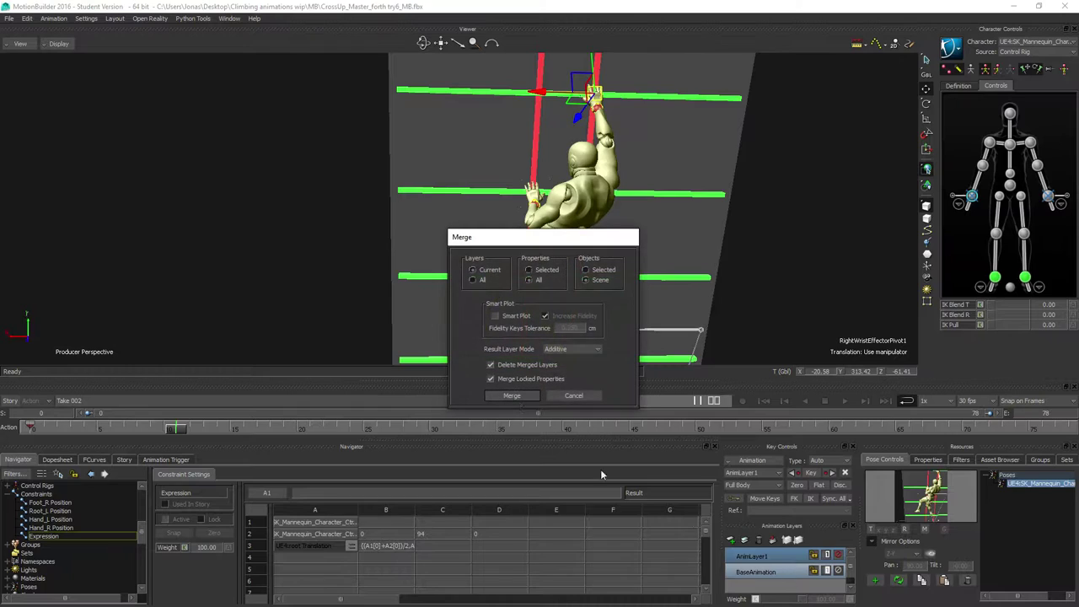
left_click(509, 398)
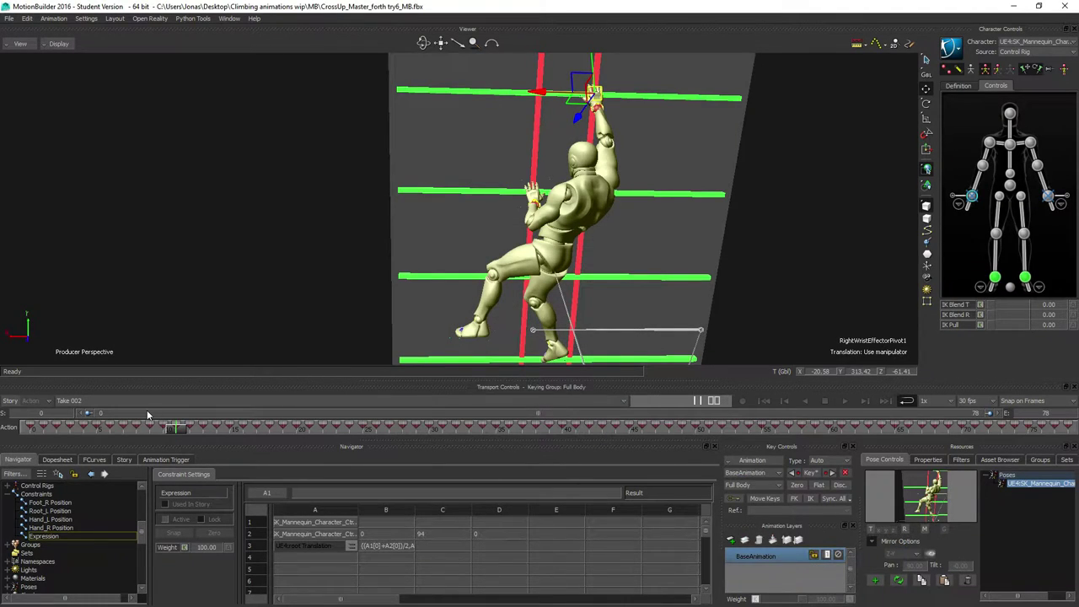
Step: With Story mode on, replace the old cross idle clip on the Character Track with the current take, Take 002
left_click(123, 460)
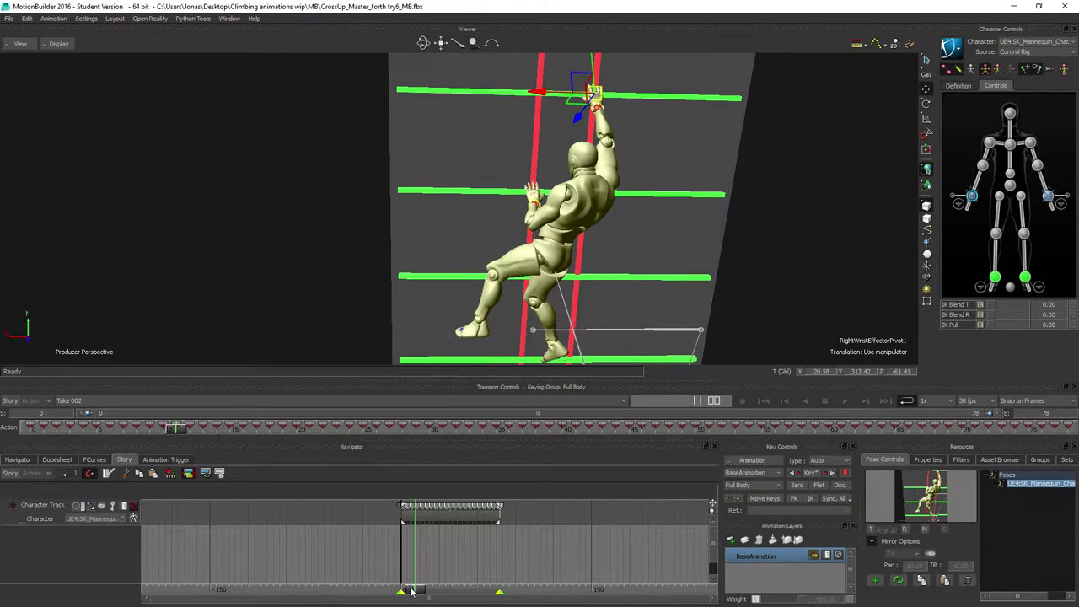
left_click_drag(421, 592, 448, 592)
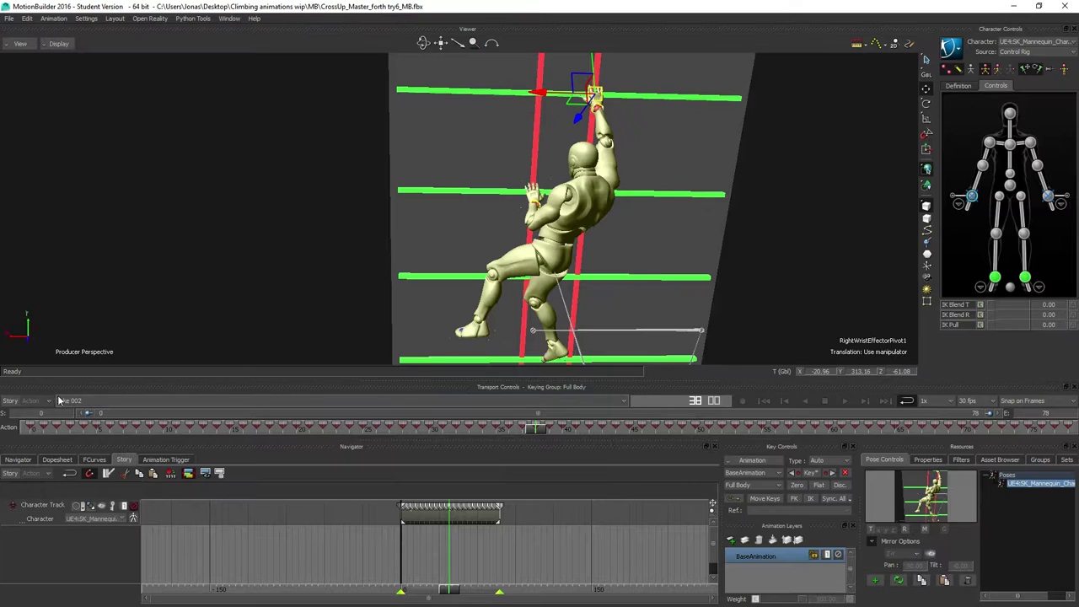
left_click(13, 405)
left_click(453, 517)
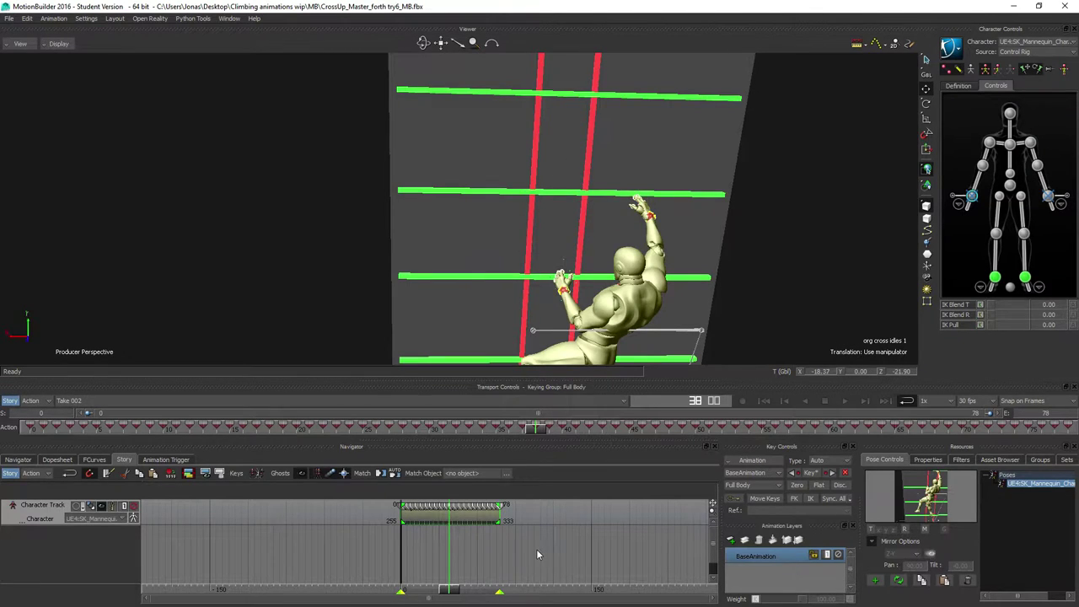
key("Delete")
right_click(461, 519)
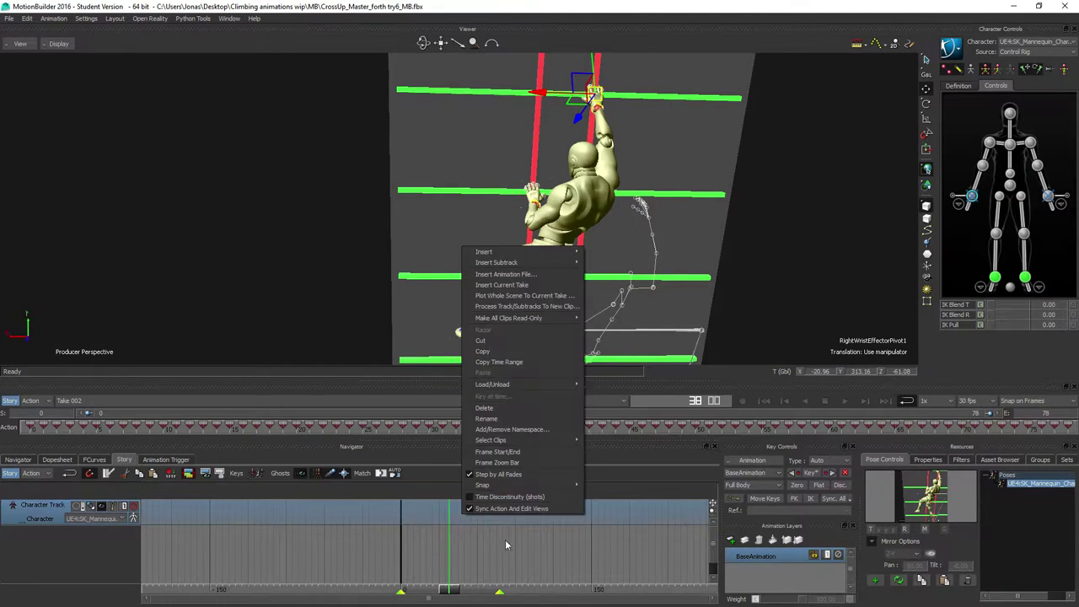
left_click(508, 293)
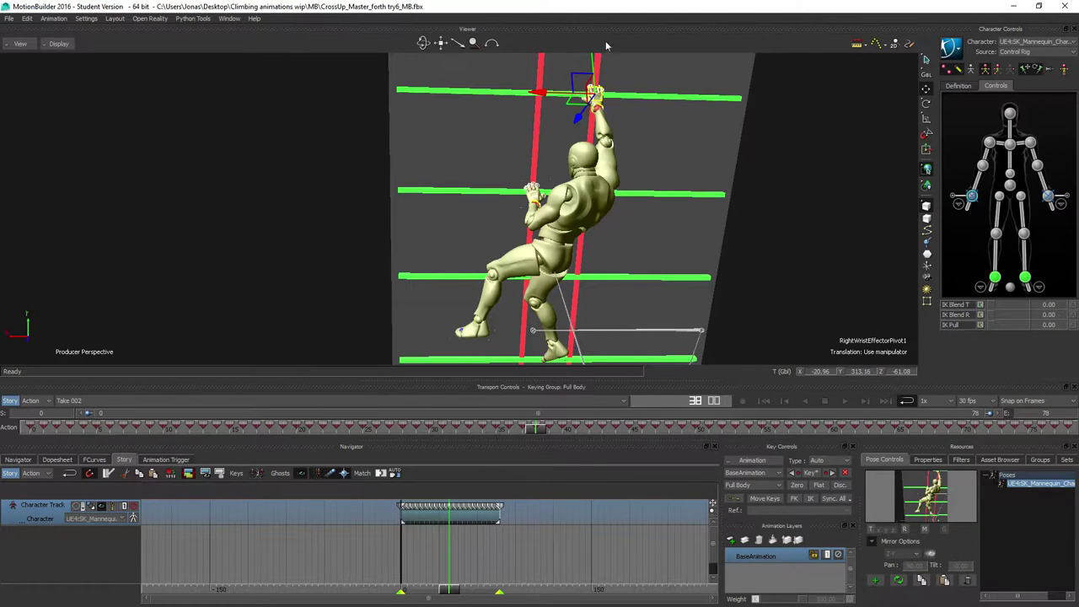
Step: Play the inserted Take 002 clip and examine the character's legs and feet, stopping around frame 30
left_click(843, 402)
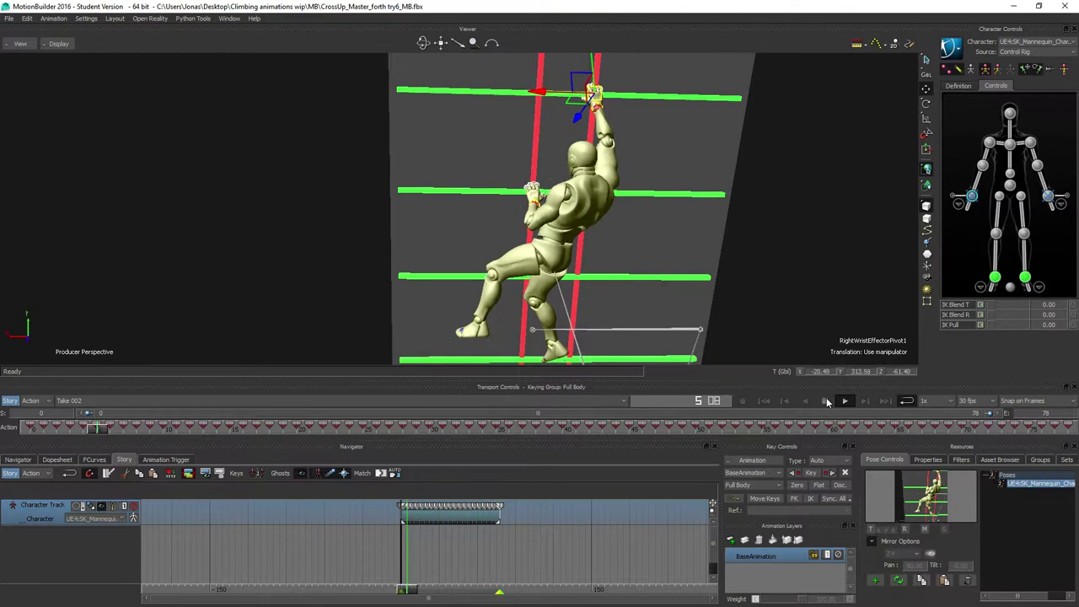
left_click_drag(606, 258, 585, 150, "shift")
left_click_drag(607, 301, 586, 258, "shift")
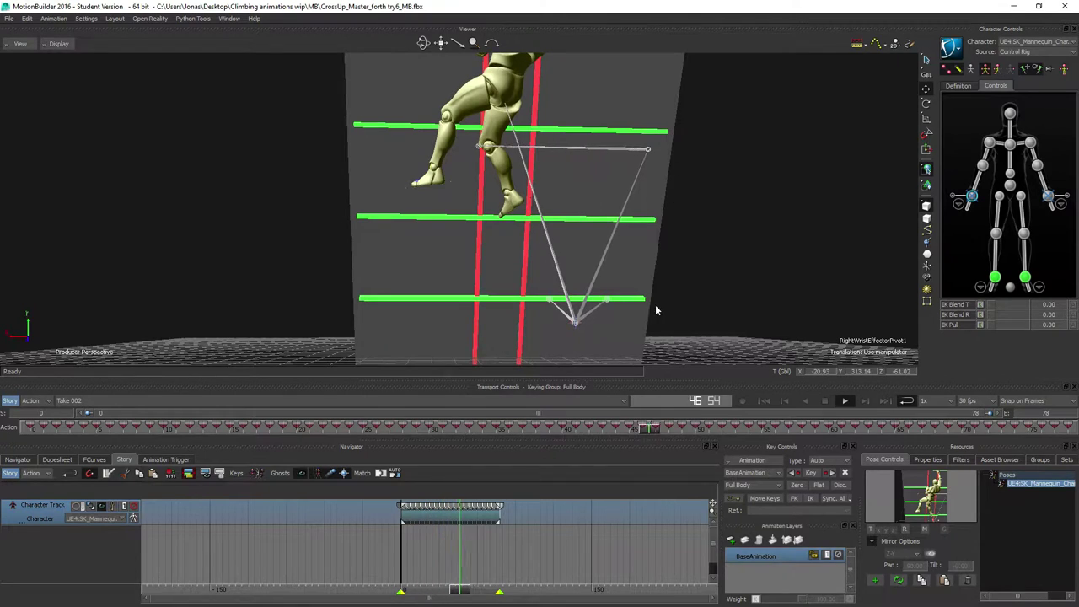
left_click_drag(559, 220, 576, 290, "shift")
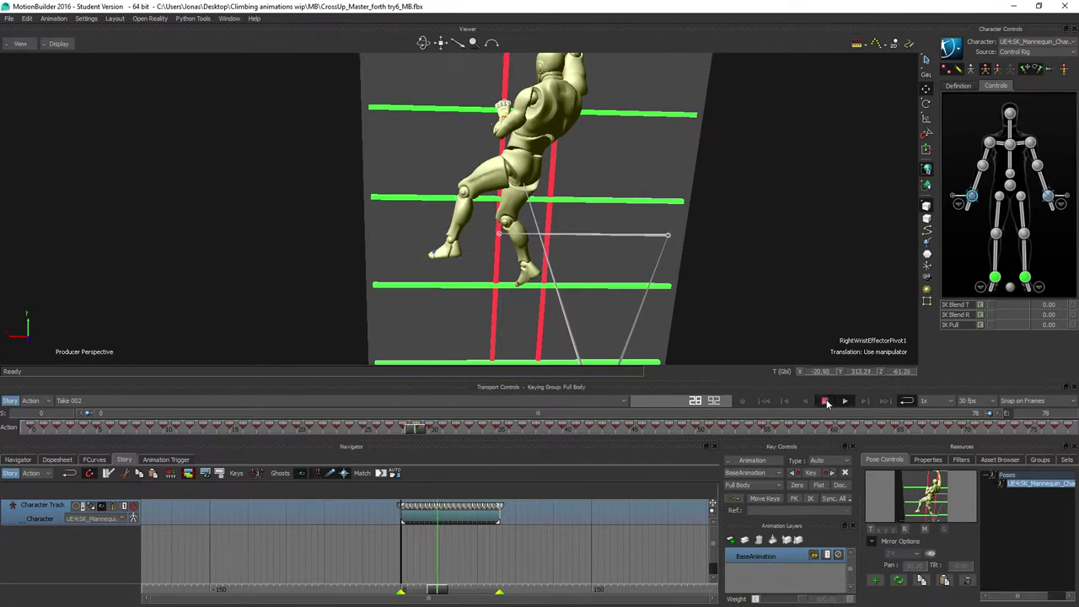
left_click(824, 402)
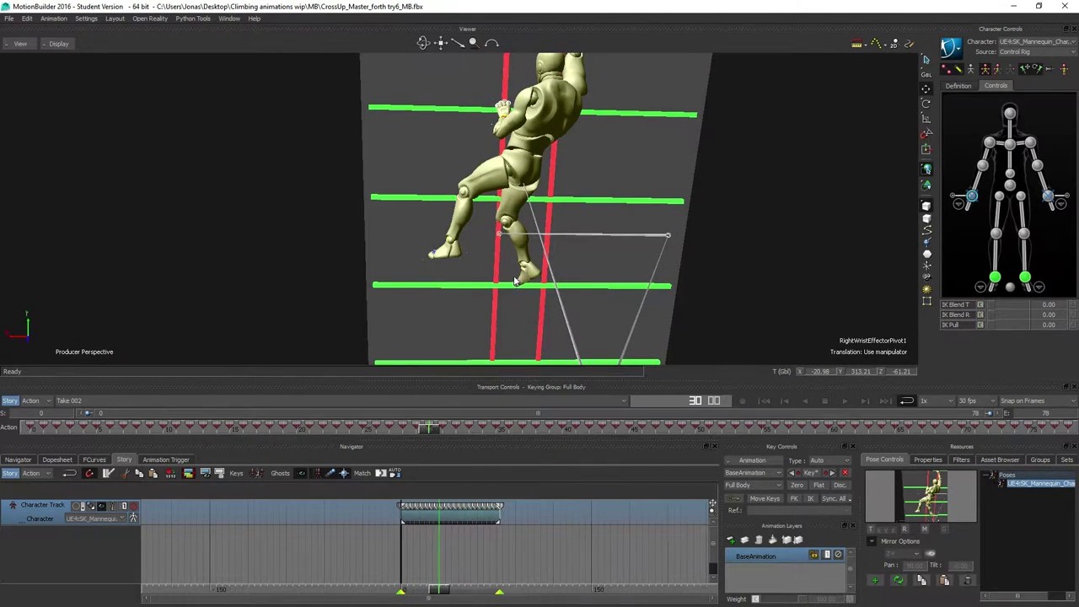
Step: Split the Take 002 clip at frame 37 and swap the two halves so they overlap in a short cross-fade
left_click_drag(530, 274, 536, 408, "ctrl+shift")
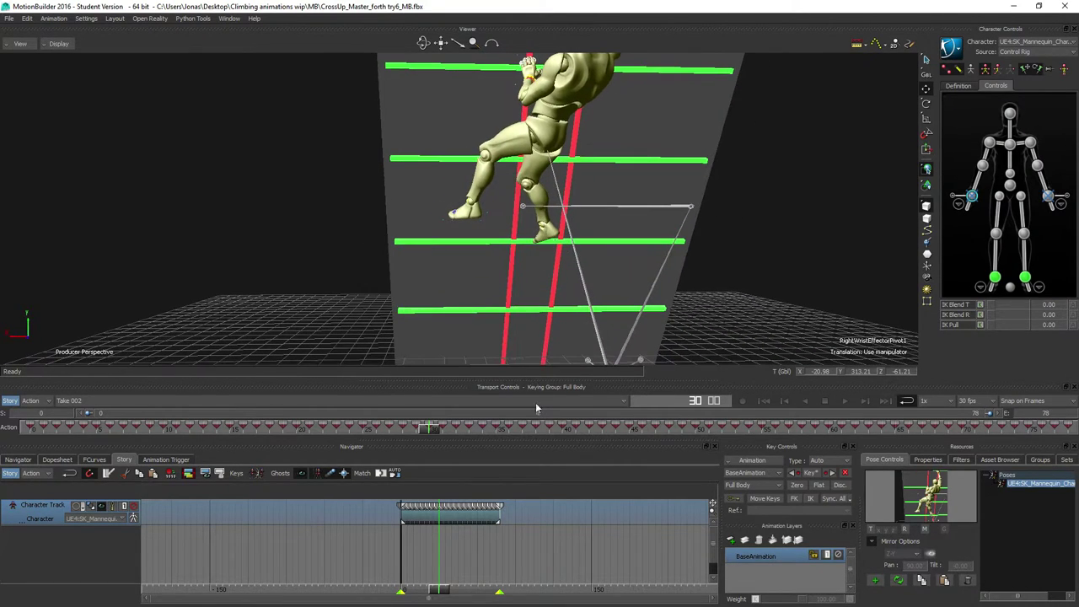
left_click(448, 590)
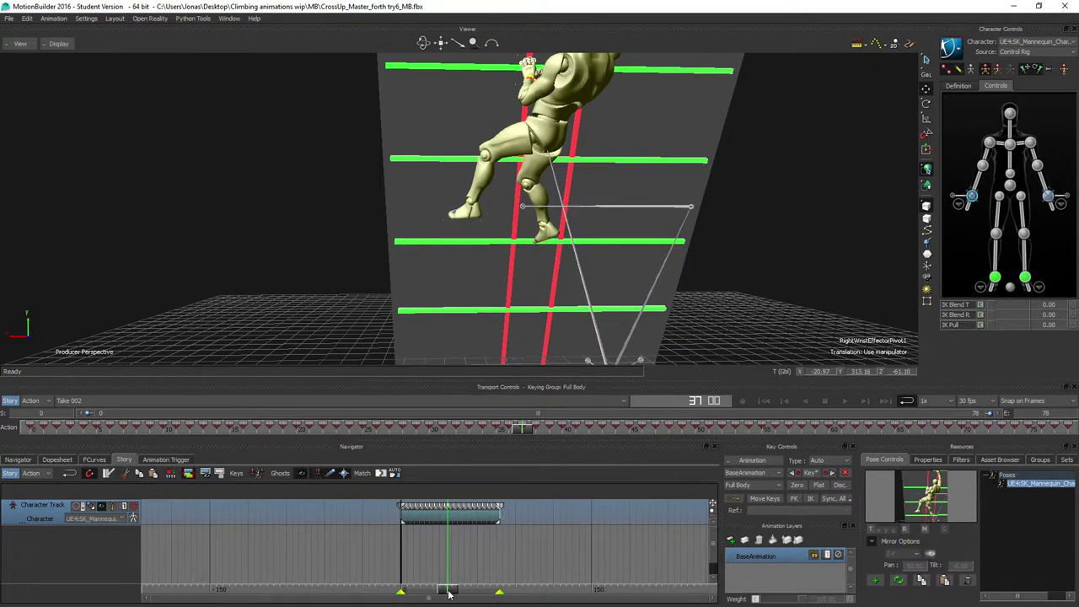
left_click(461, 522)
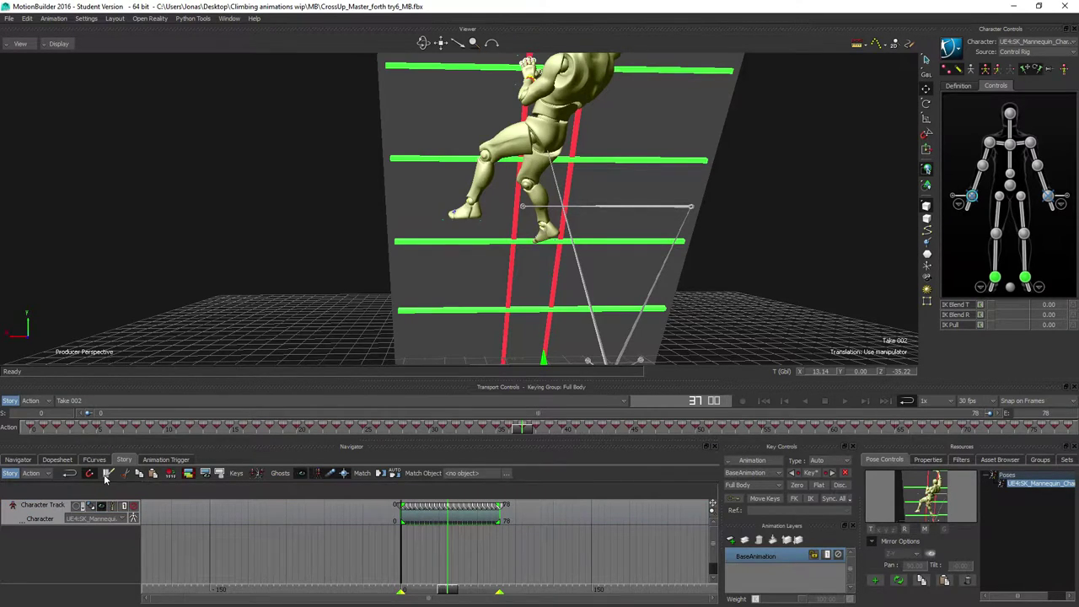
mouse_move(416, 522)
left_mouse_down()
mouse_move(524, 521)
mouse_move(419, 521)
left_mouse_up()
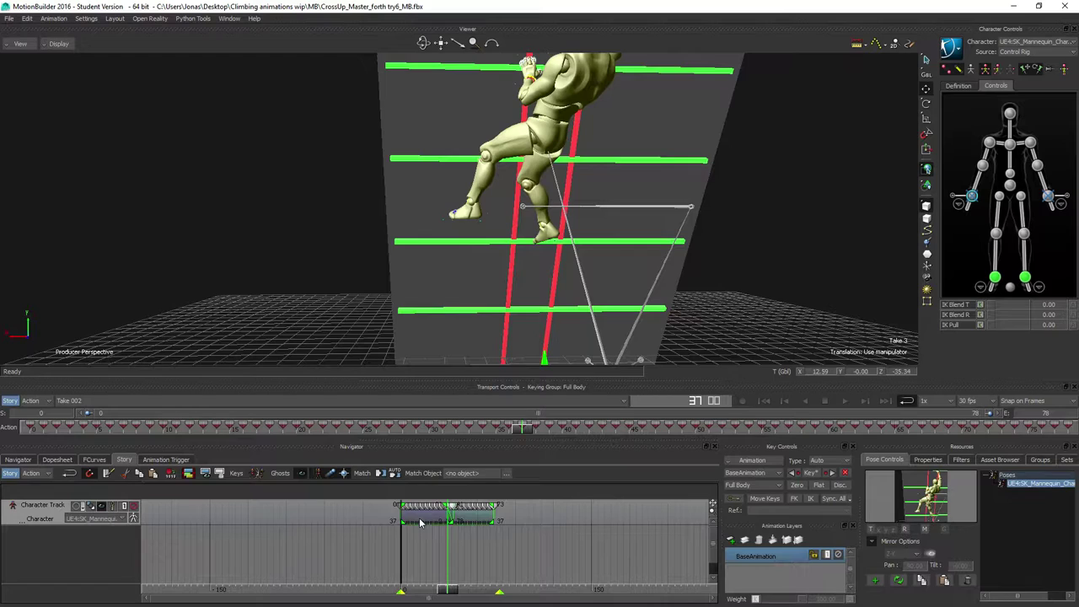
Step: Frame the time range to the two clips, ending at 73, and play the loop to check the blend
right_click(481, 522)
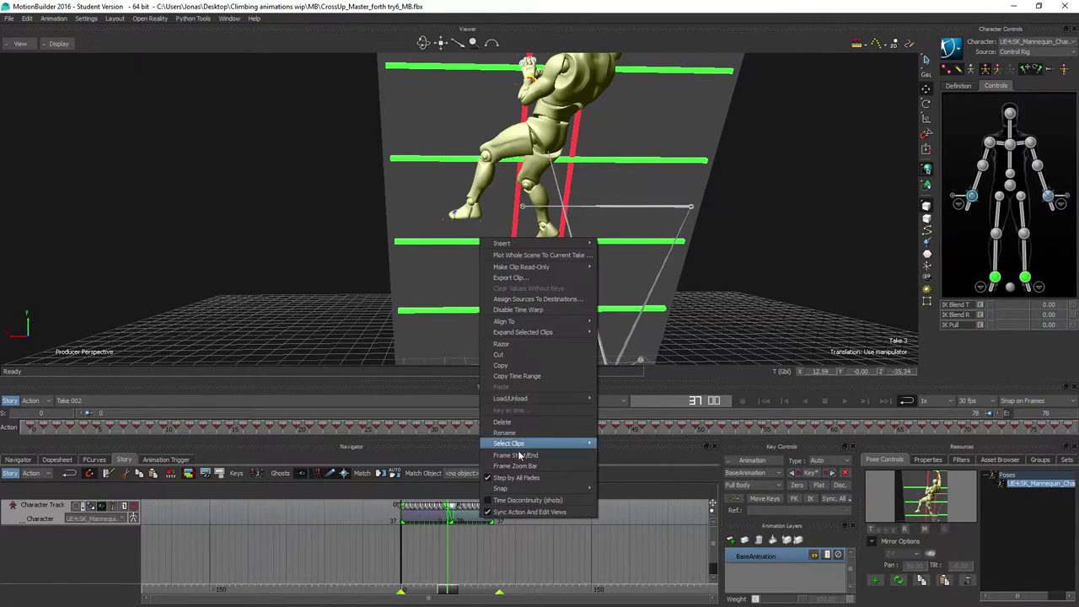
left_click(527, 458)
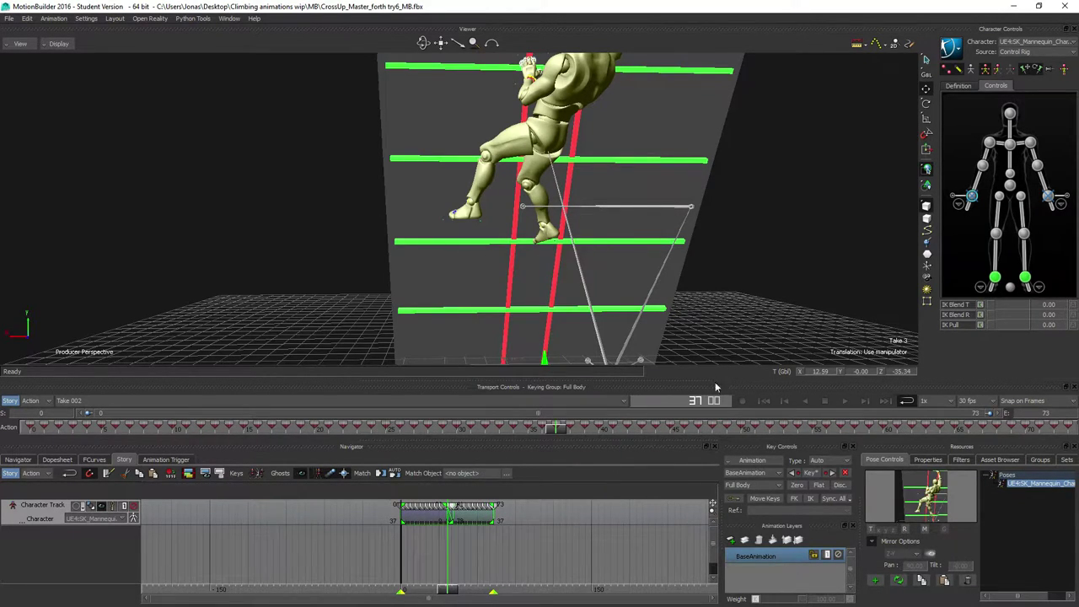
left_click(844, 401)
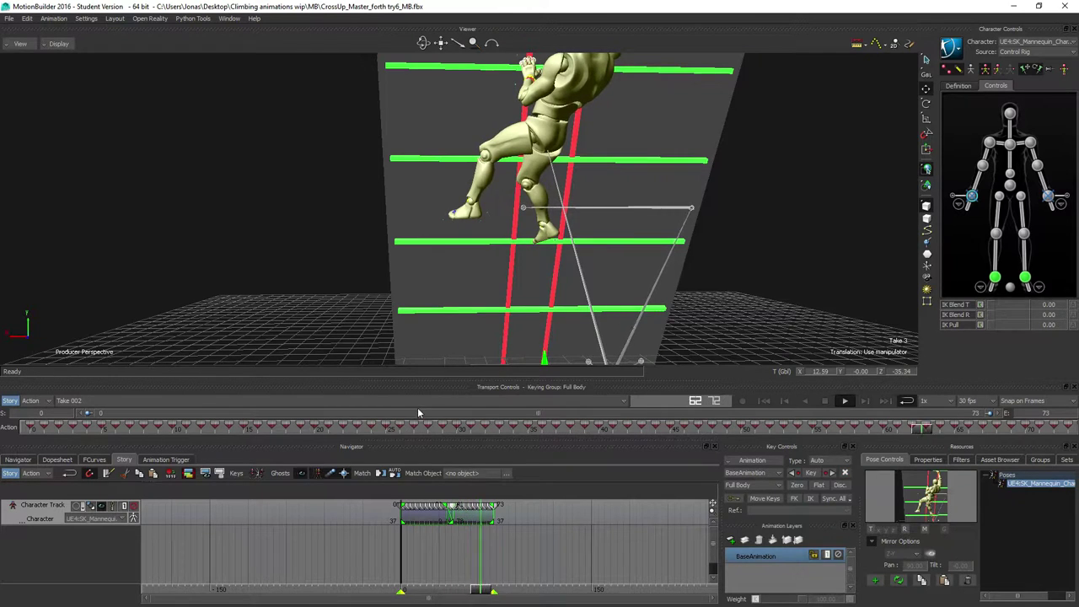
left_click_drag(512, 134, 504, 177, "shift")
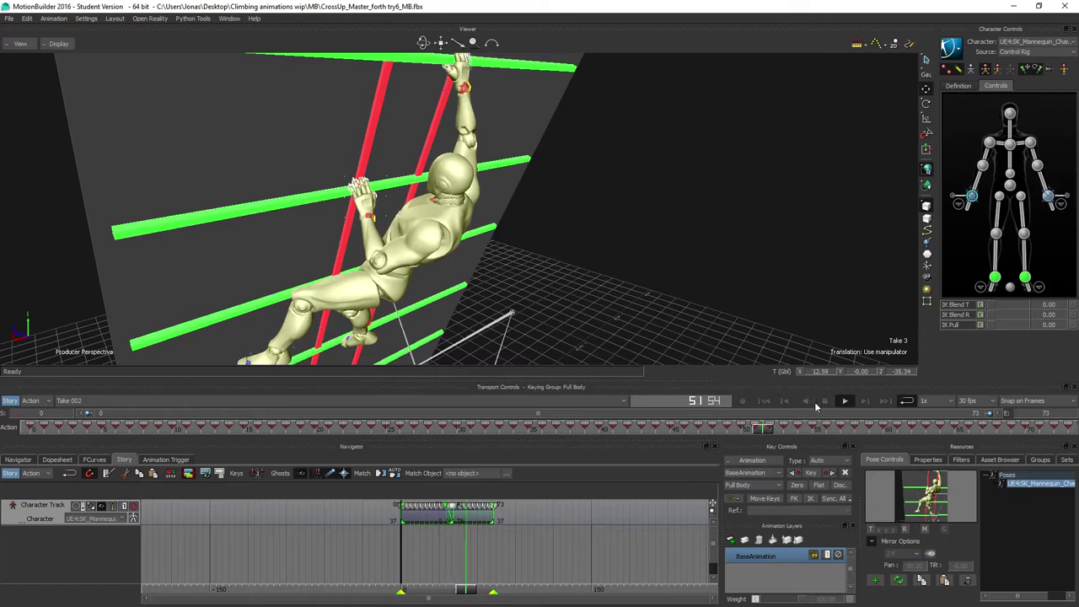
Step: Lengthen the cross-fade between the two idle clips and play the loop to check the transition
left_click(459, 517)
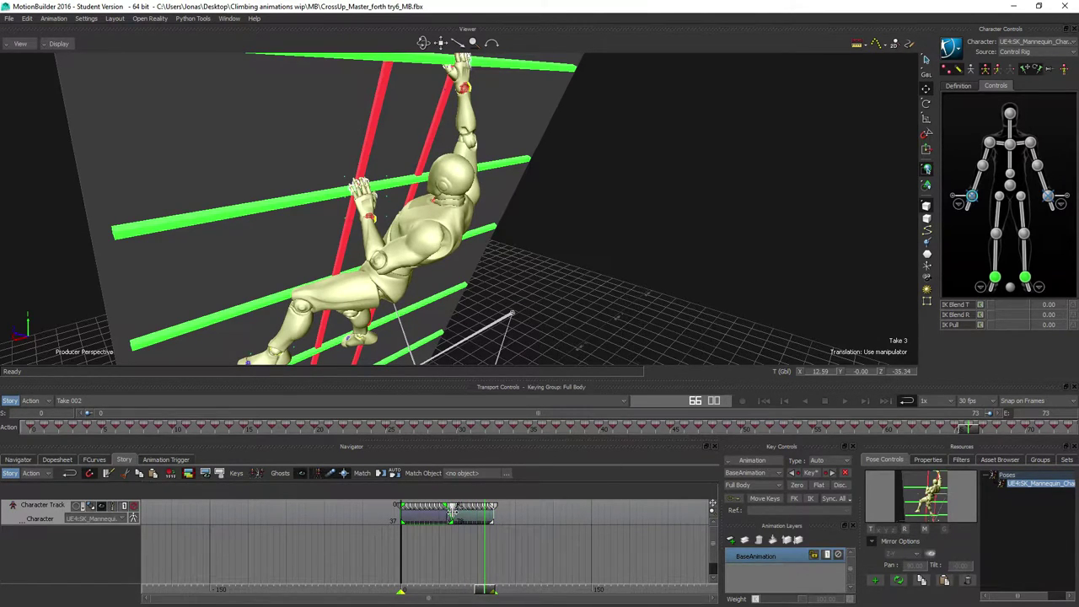
left_click_drag(452, 512, 456, 516)
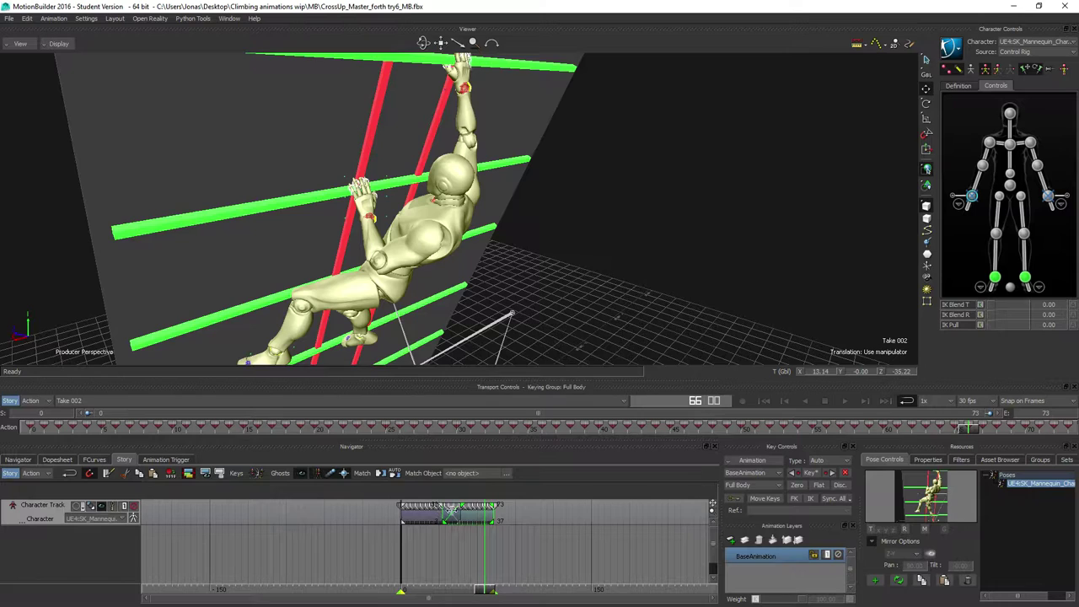
left_click(847, 401)
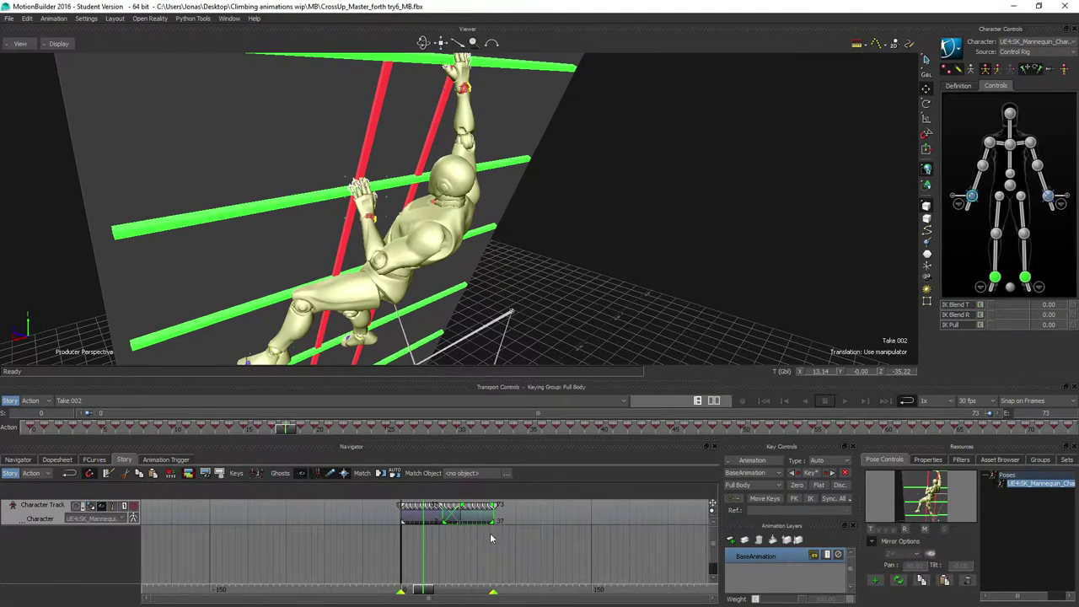
left_click(447, 523)
Step: Plot the whole scene to the current take, Take 002, on frame at 30 FPS with the Unroll rotation filter
right_click(482, 521)
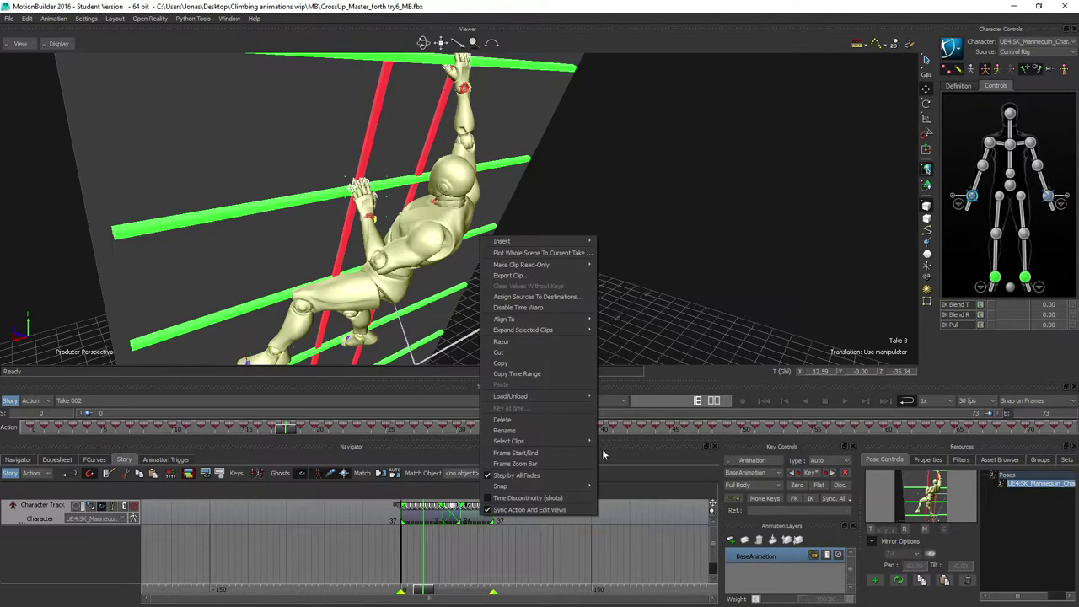
left_click(533, 254)
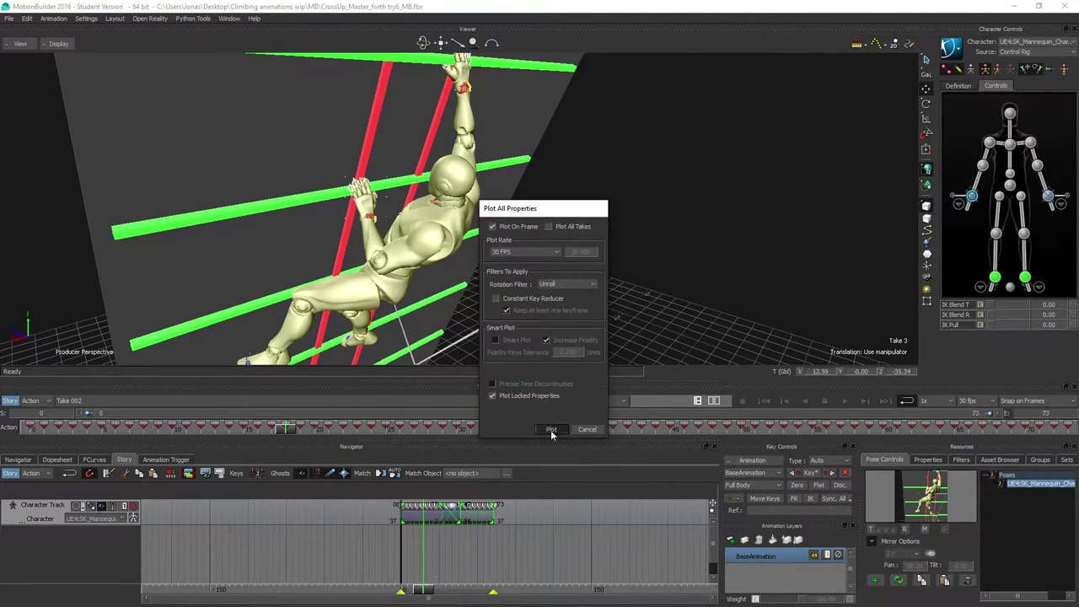
left_click(551, 430)
Step: Delete both idle clips from the Character Track and turn Story mode off
left_click_drag(366, 511, 507, 579)
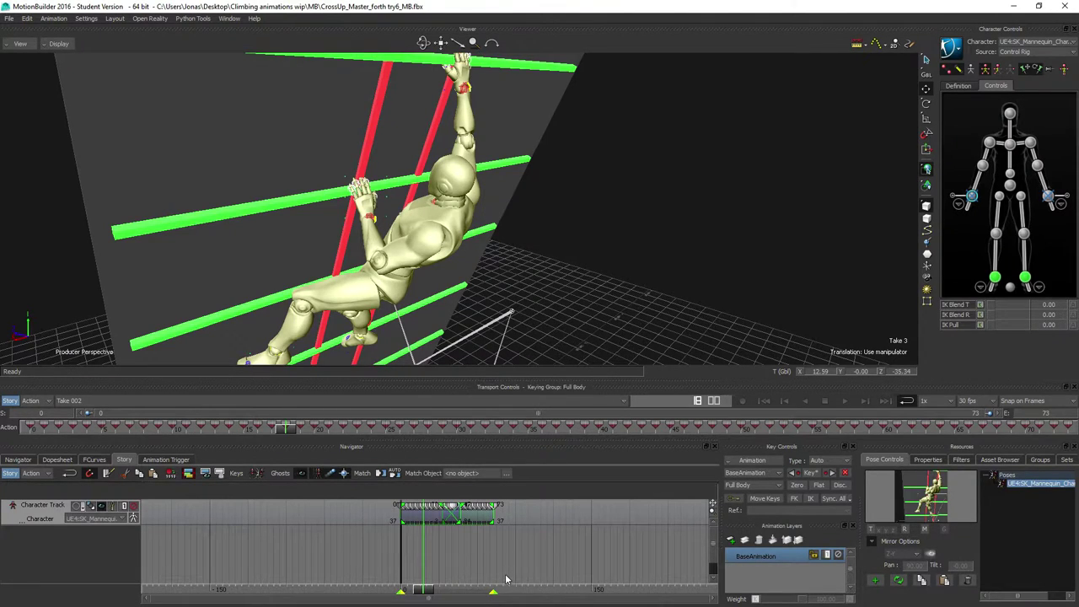
key("Delete")
left_click(8, 476)
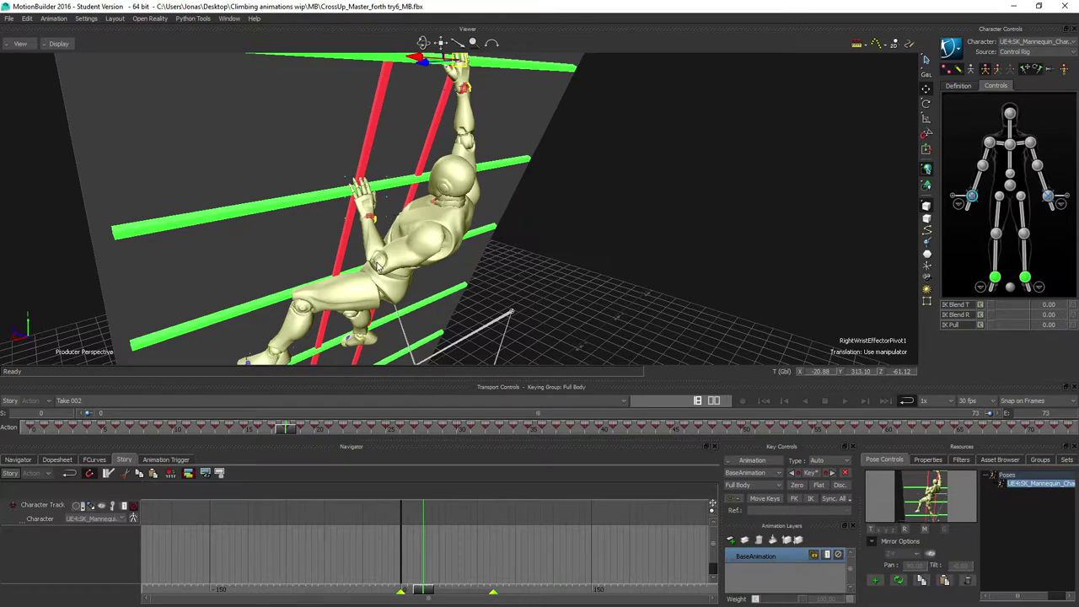
Step: Deselect the control rig effectors and plot all properties of Take 002
left_click(18, 459)
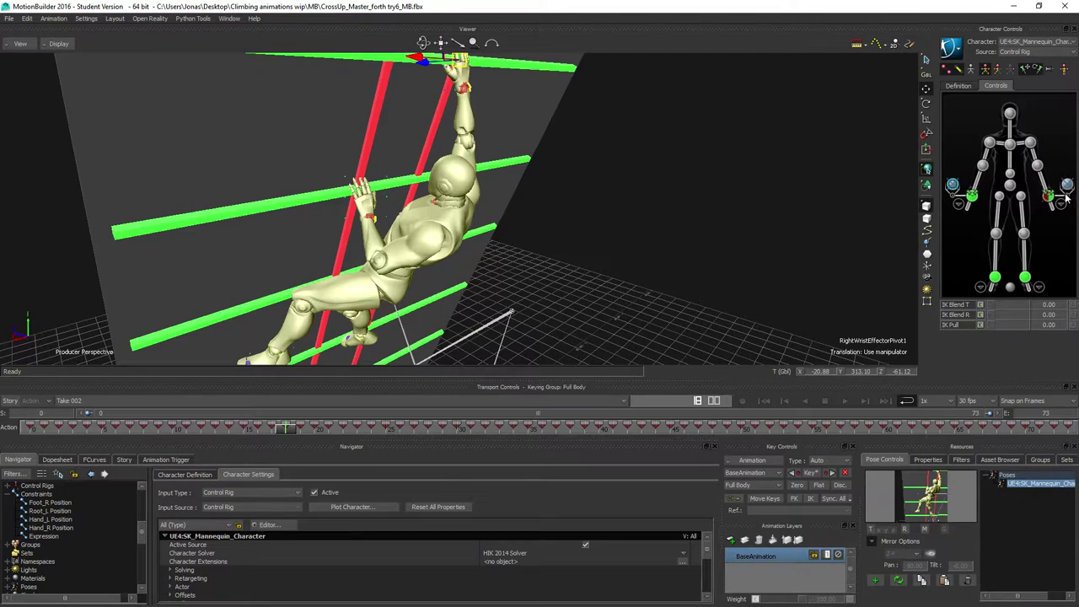
left_click(981, 209)
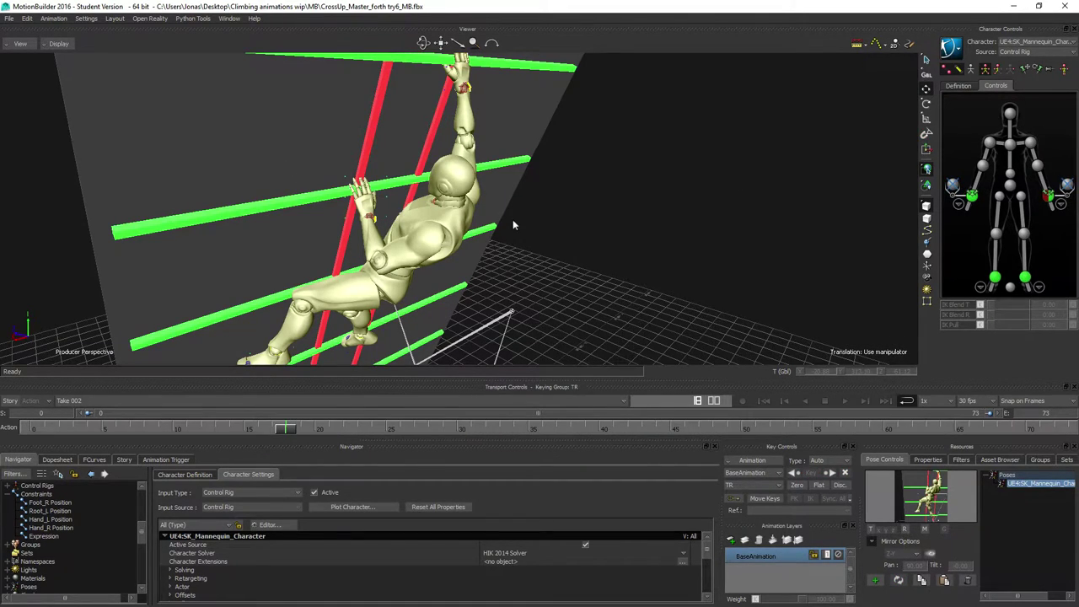
left_click_drag(512, 224, 537, 217, "ctrl+shift")
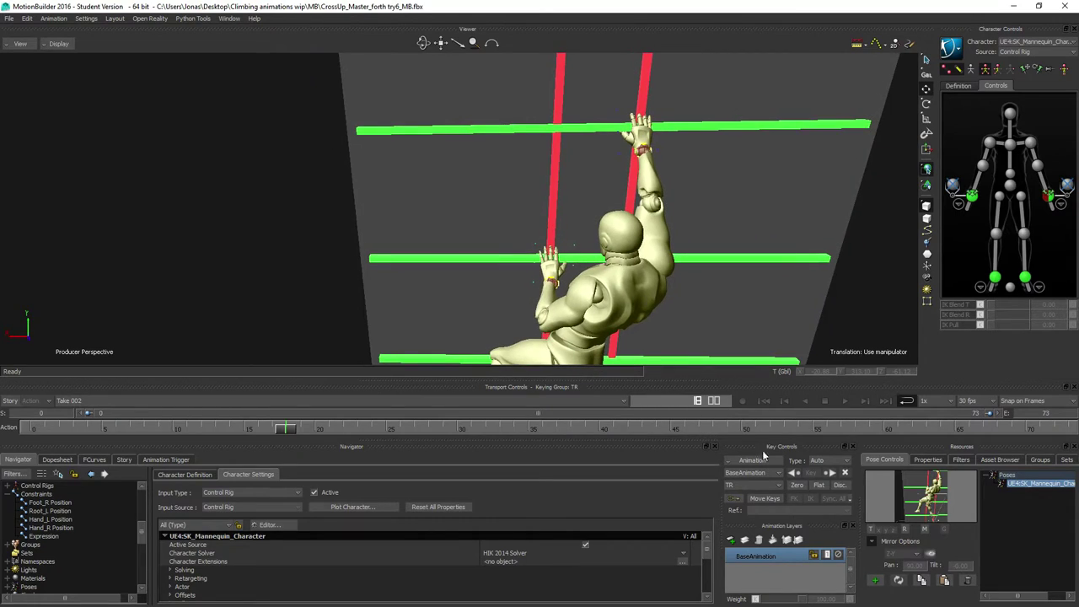
left_click(754, 463)
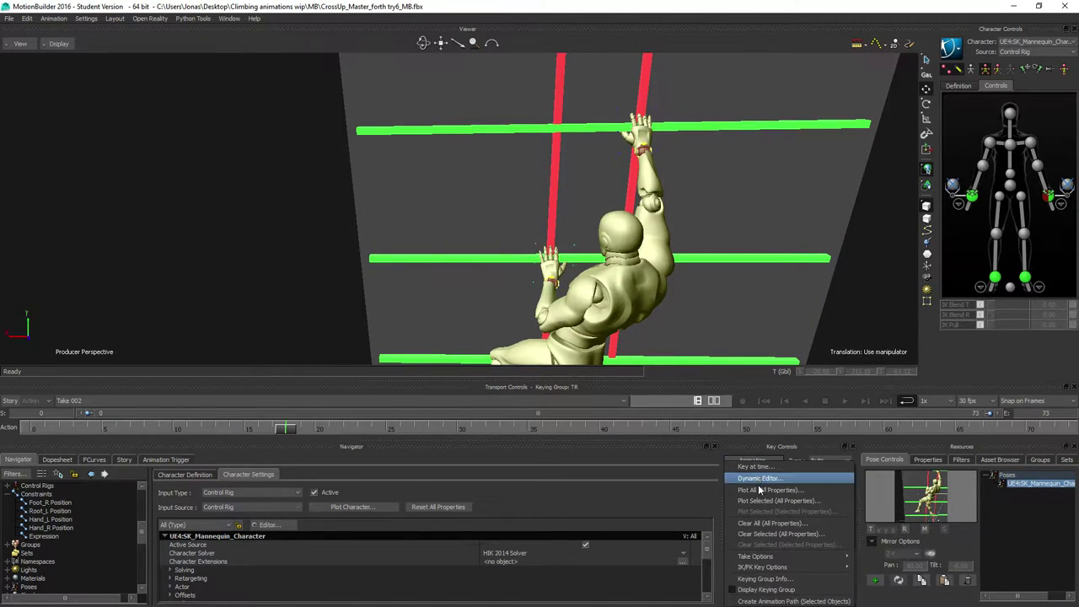
left_click(759, 492)
left_click(549, 430)
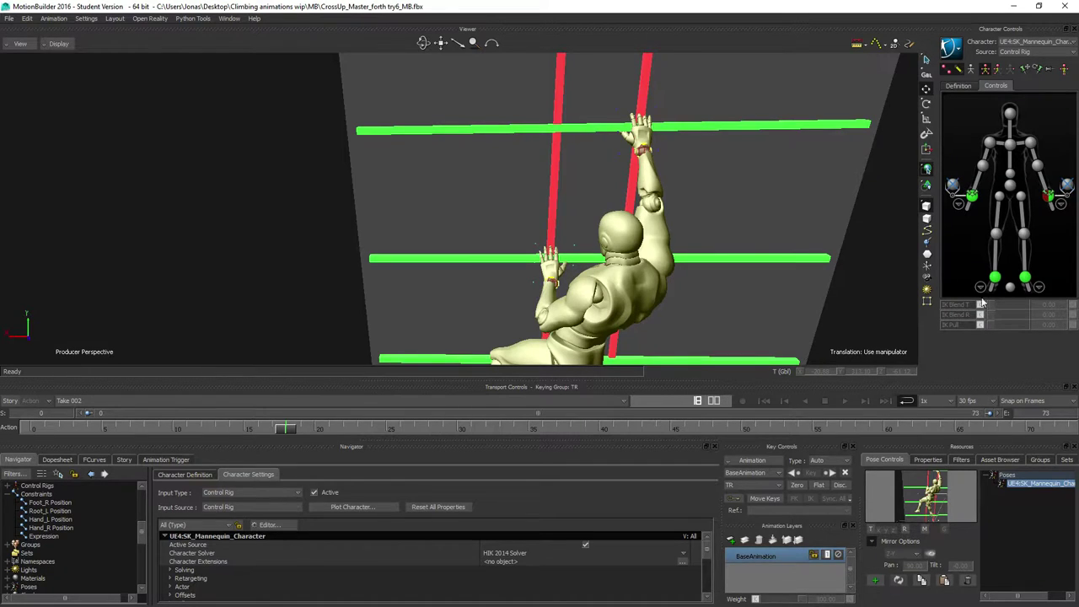
Step: Set IK Blend T to 100 on both wrist pivots and zero every IK blend and pull on the main wrist effectors
left_click(952, 185)
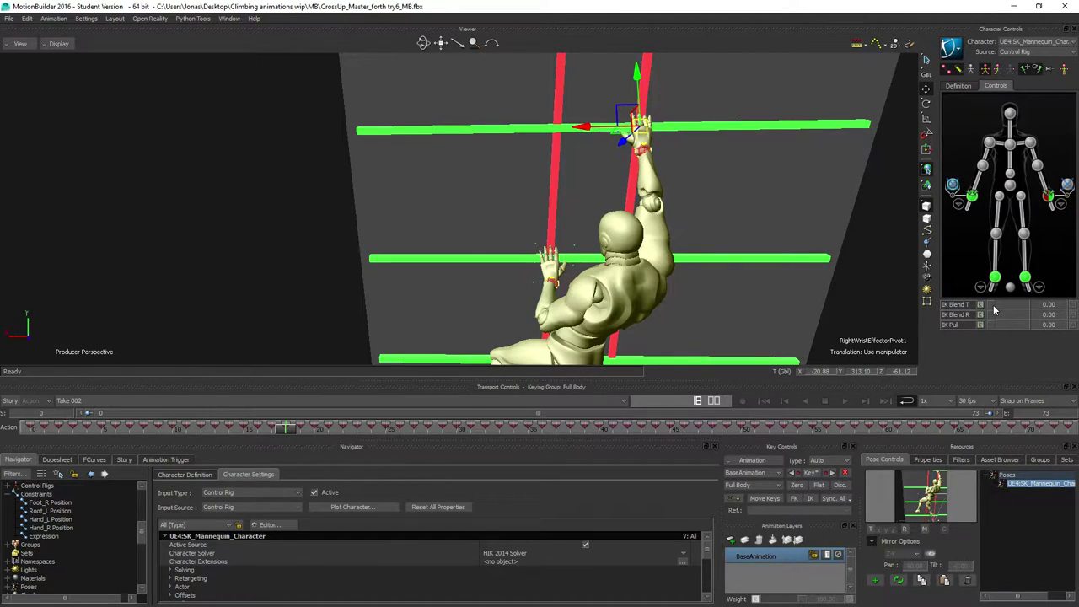
left_click(1066, 186)
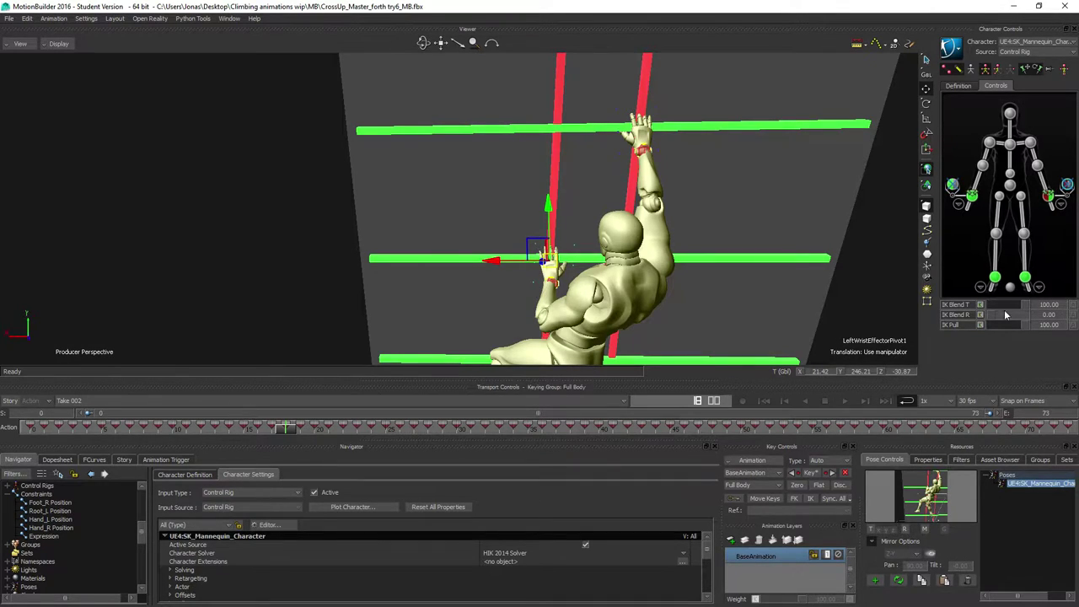
left_click(974, 200)
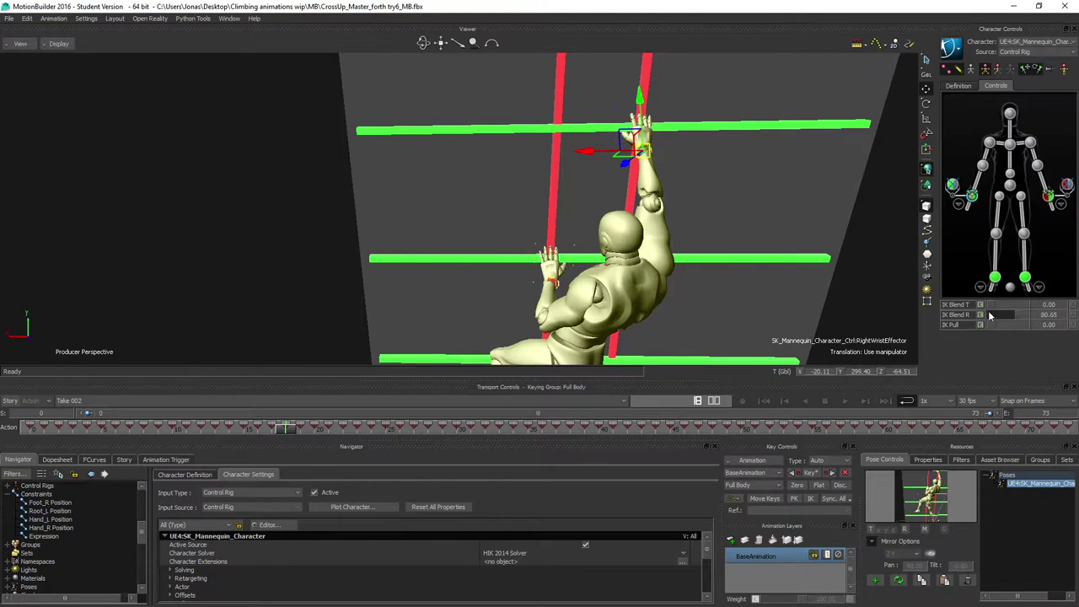
left_click(1051, 197)
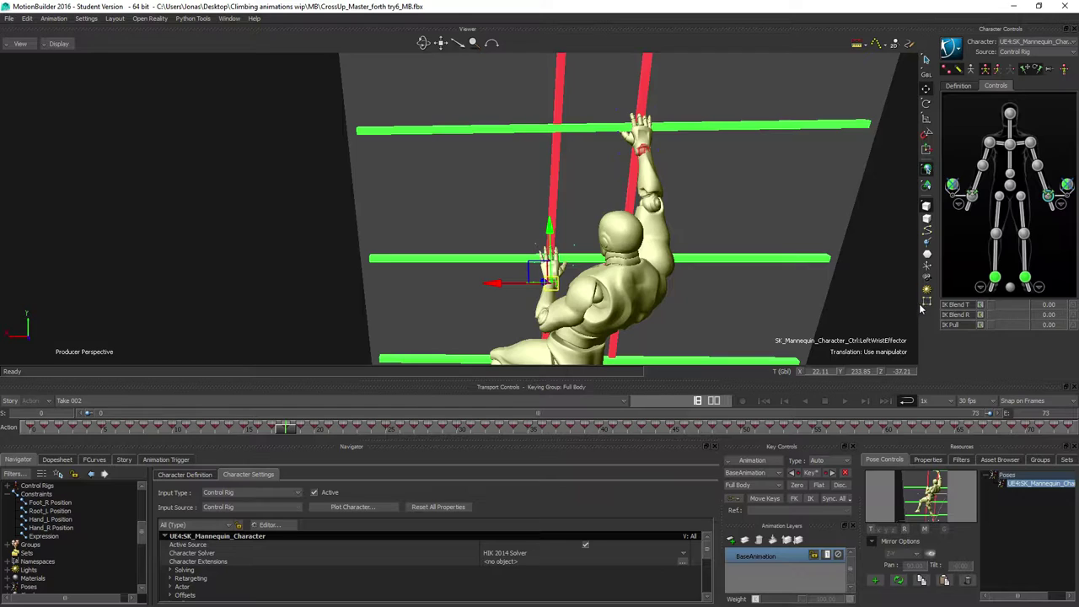
Step: Set IK Blend T to 100 on the left and right foot effectors and to 0 on both ankle effectors
left_click(981, 288)
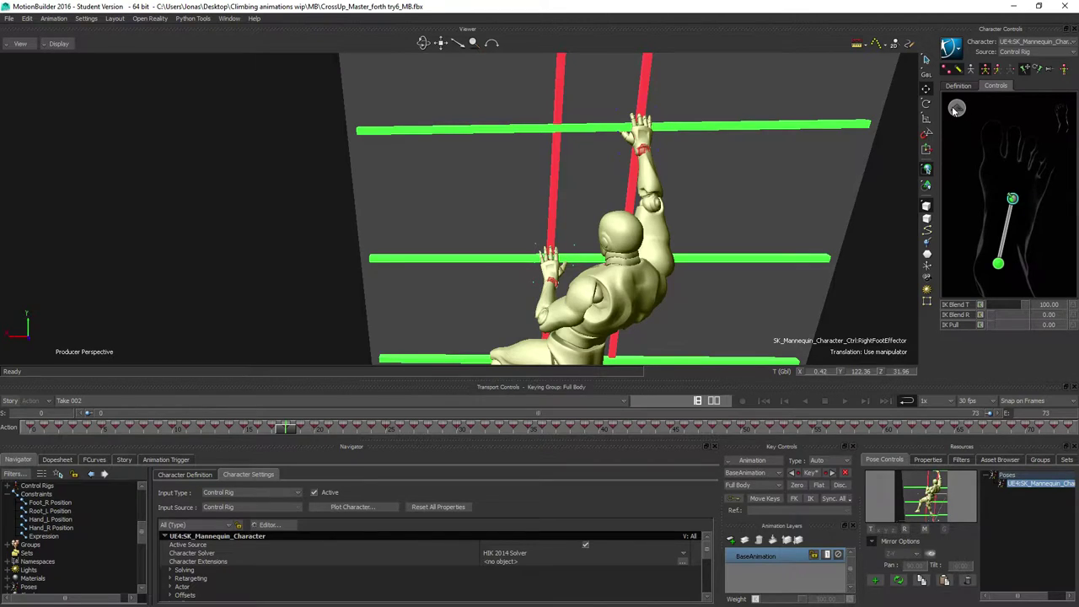
left_click(1064, 122)
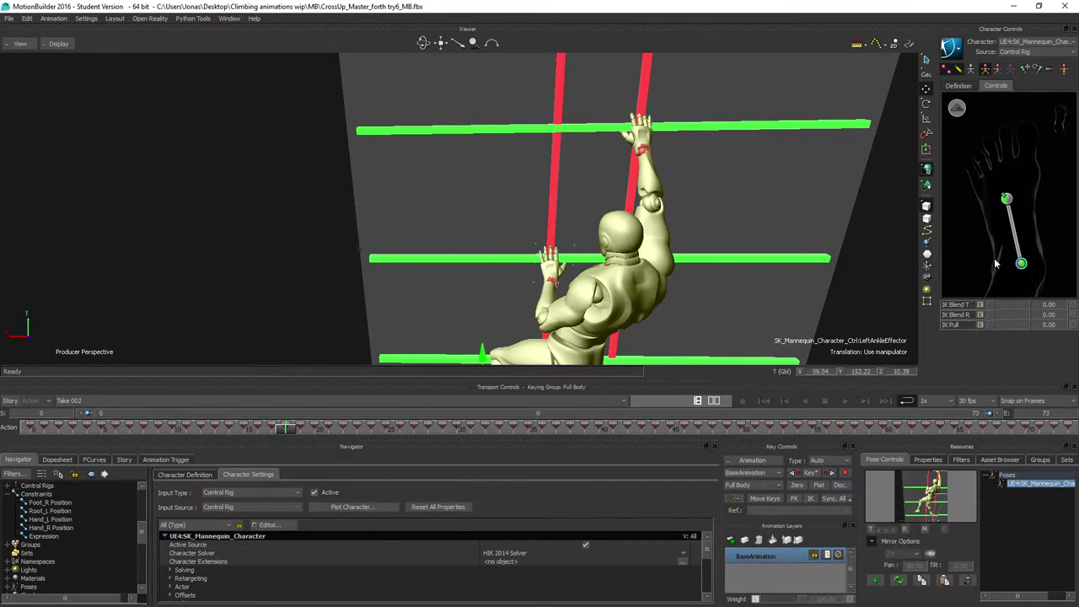
left_click(1062, 125)
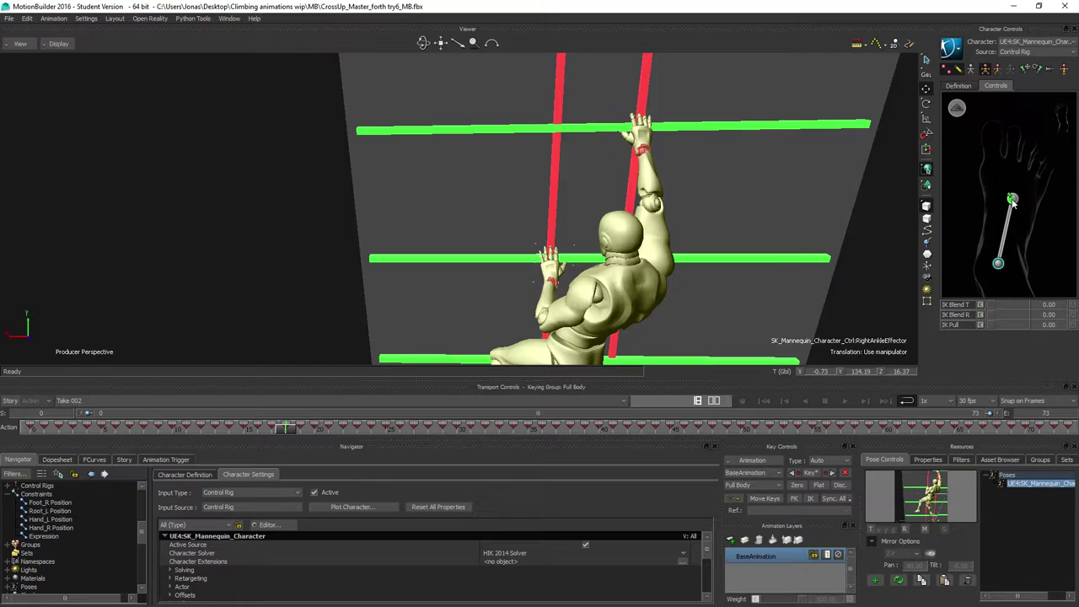
left_click(958, 111)
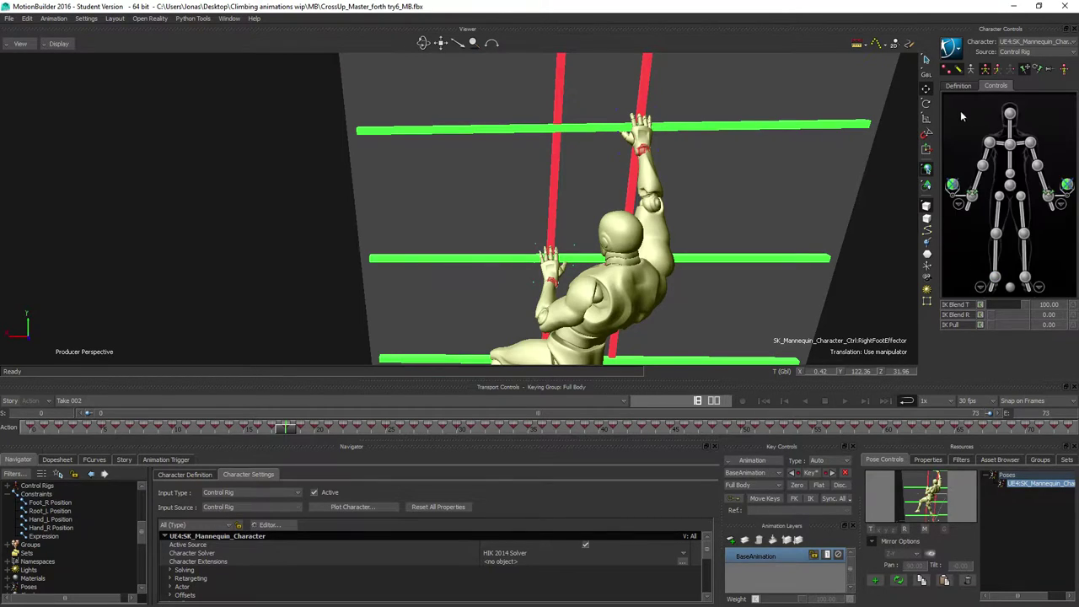
Step: Delete all translation keys after frame 0 on the right wrist pivot and play the take to check the hand
left_click(953, 185)
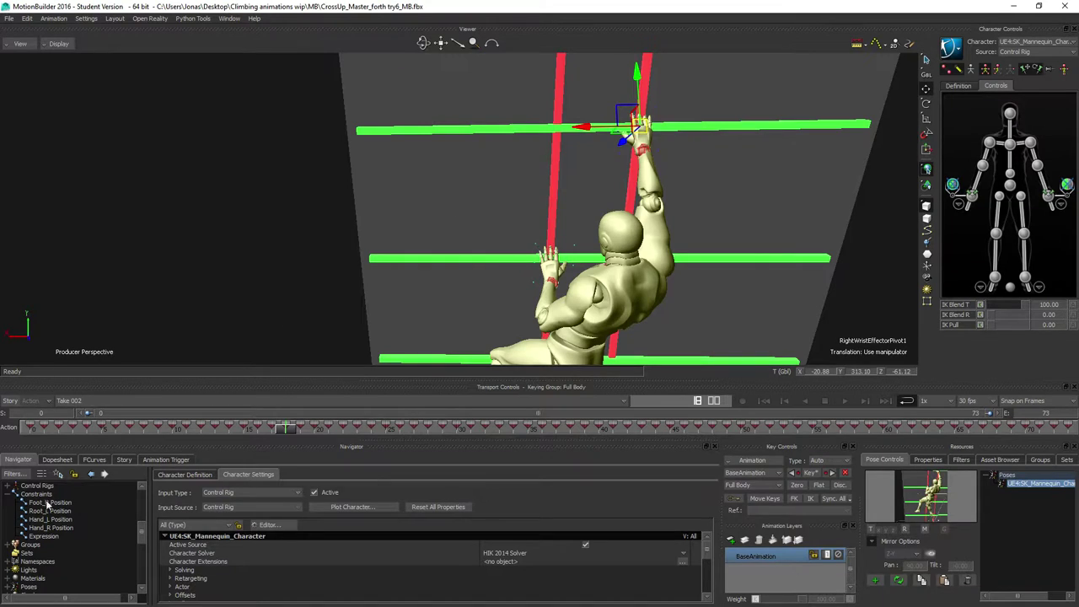
left_click(94, 459)
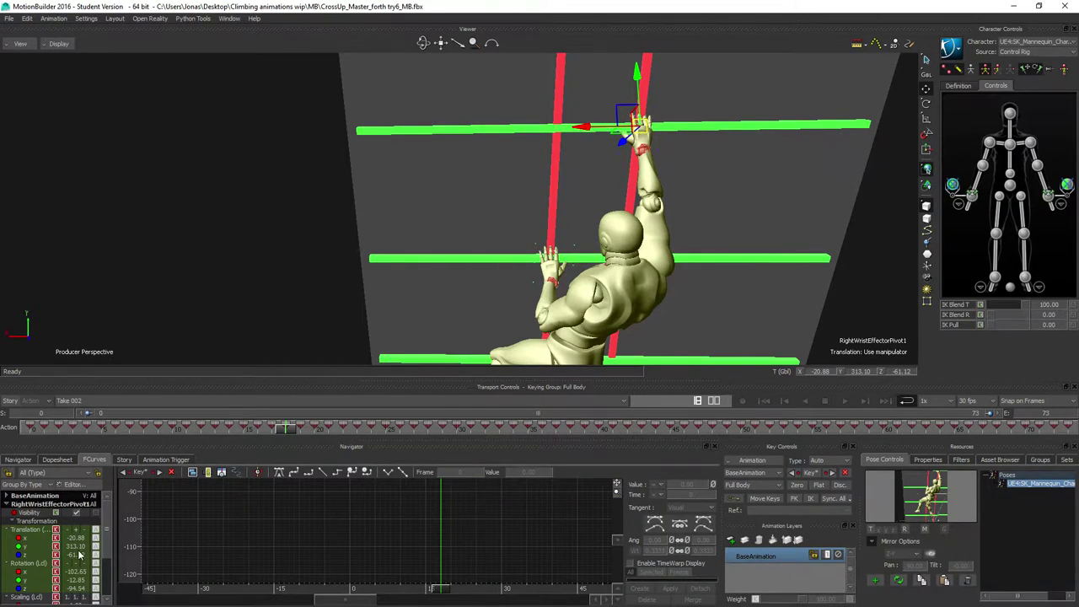
left_click(28, 530)
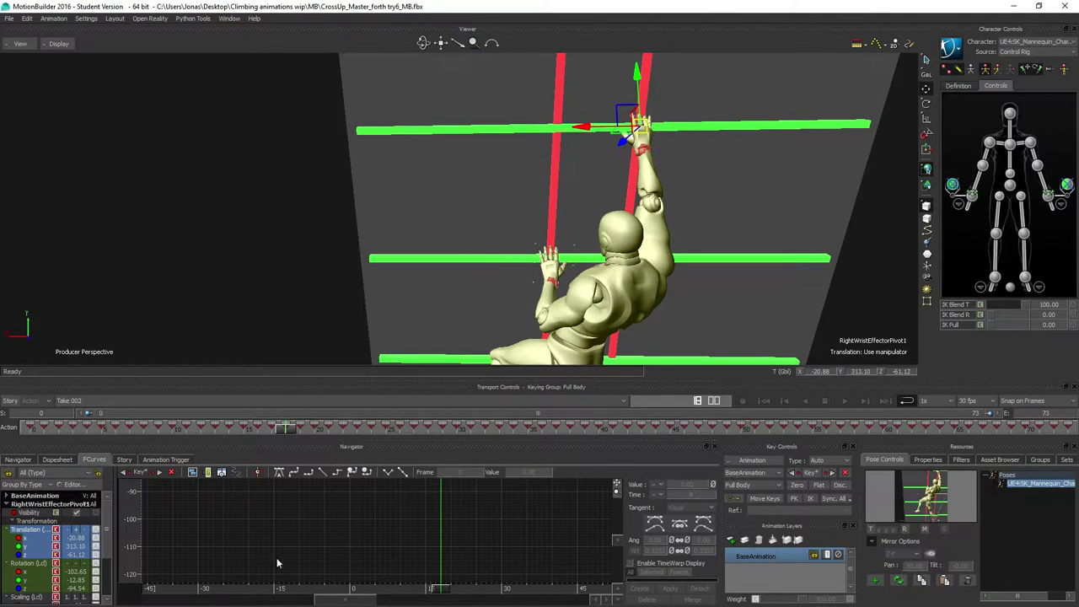
key("a")
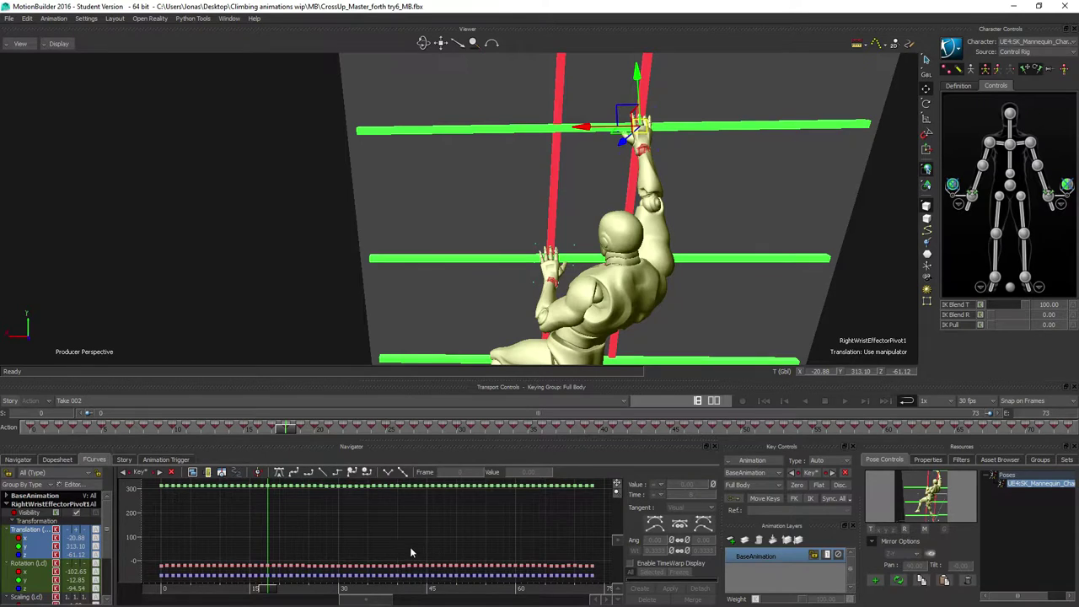
left_click_drag(410, 553, 386, 507, "ctrl")
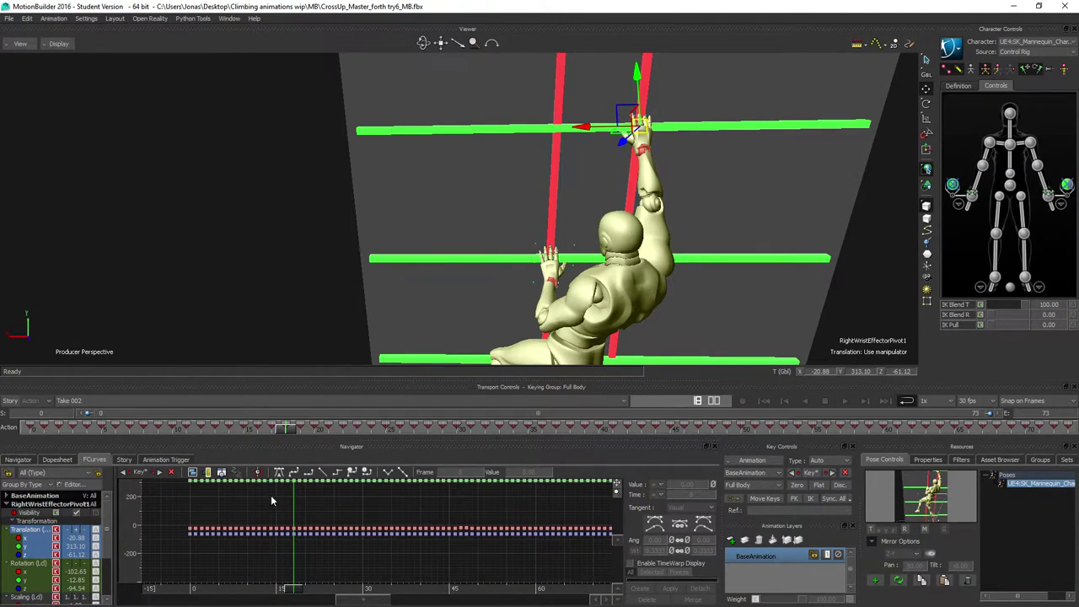
left_click_drag(272, 497, 258, 510, "shift")
left_click_drag(176, 483, 605, 563)
key("Delete")
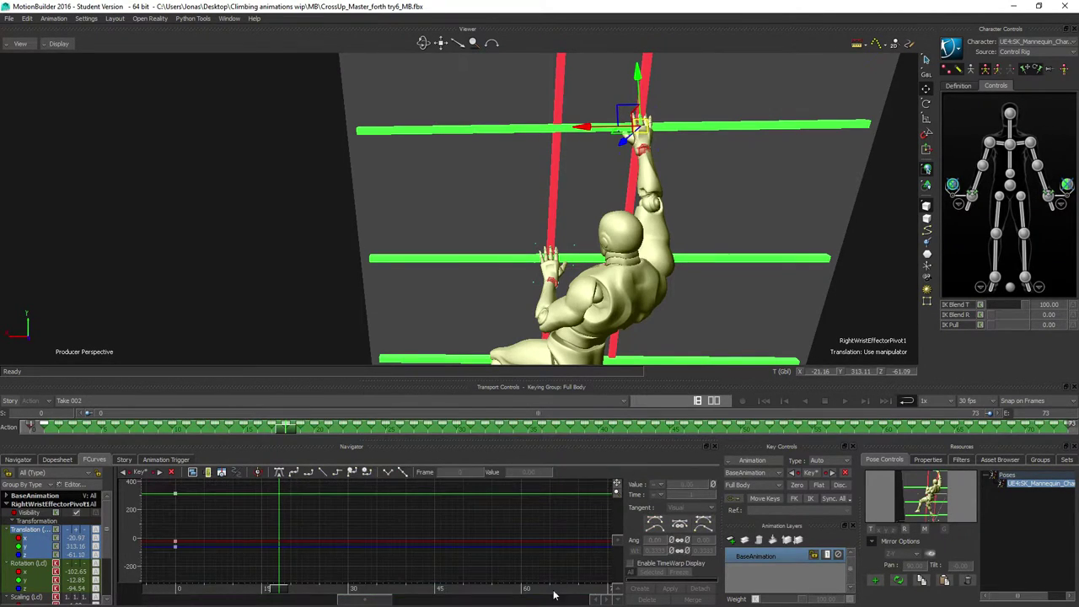
left_click(847, 402)
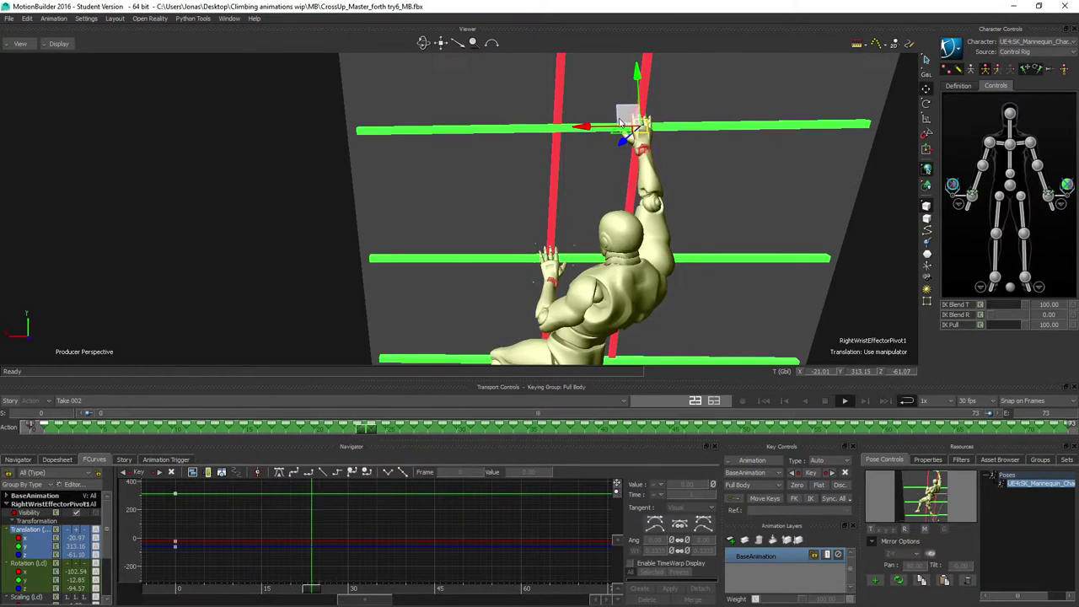
left_click_drag(628, 114, 600, 191, "shift")
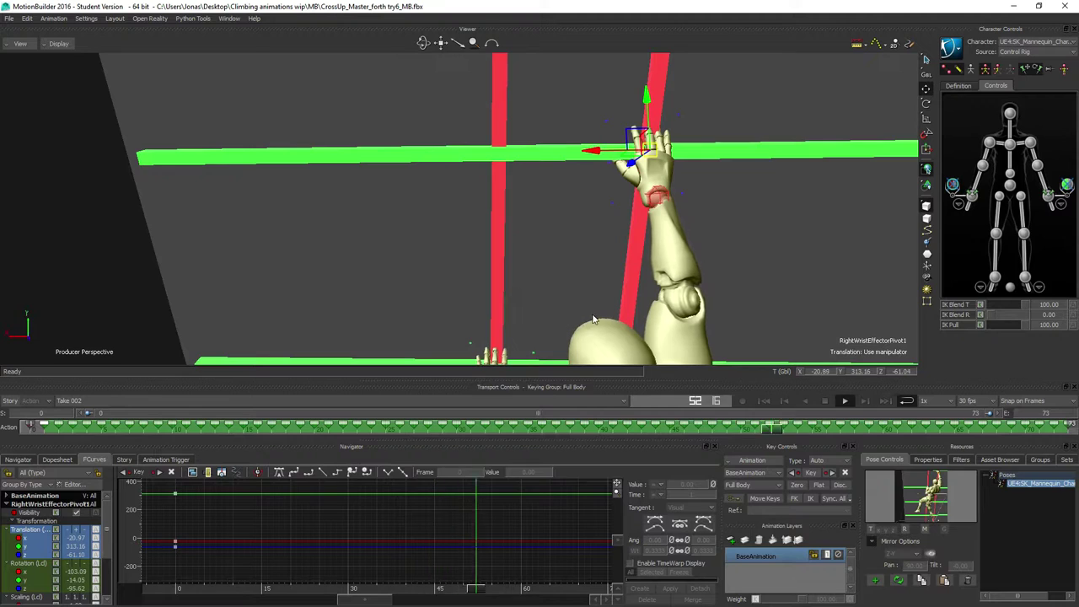
Step: Delete all translation keys after frame 0 on the left wrist pivot and play the take
left_click(1066, 186)
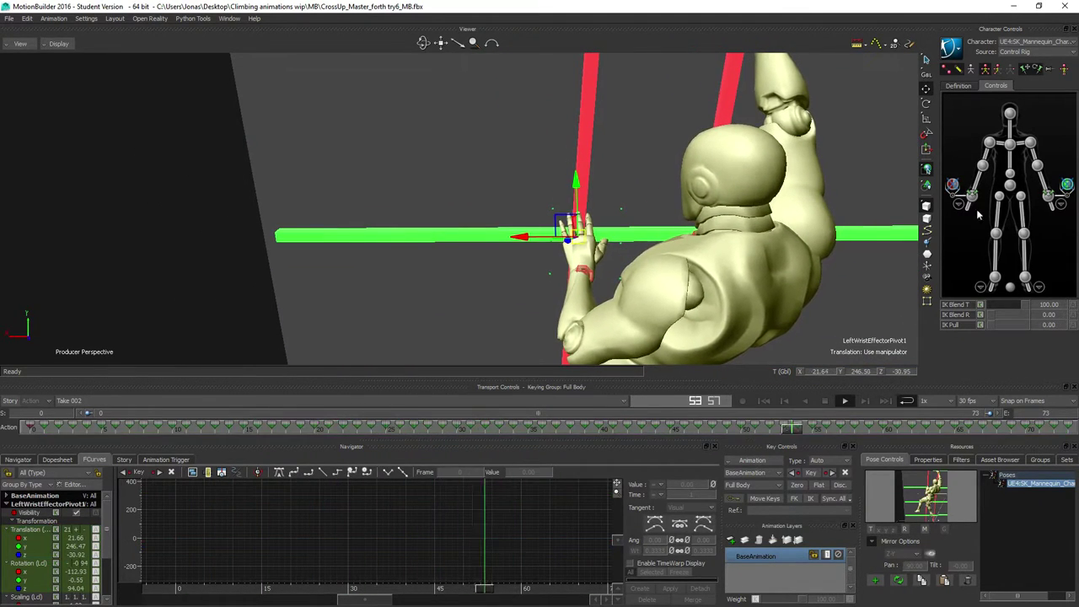
left_click(24, 532)
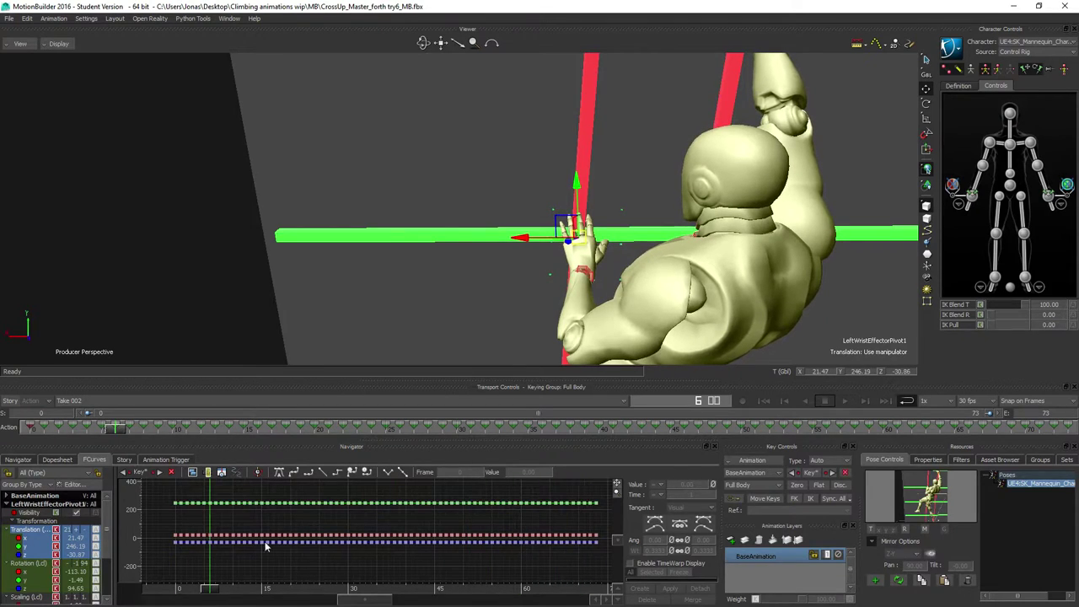
left_click_drag(179, 501, 602, 563)
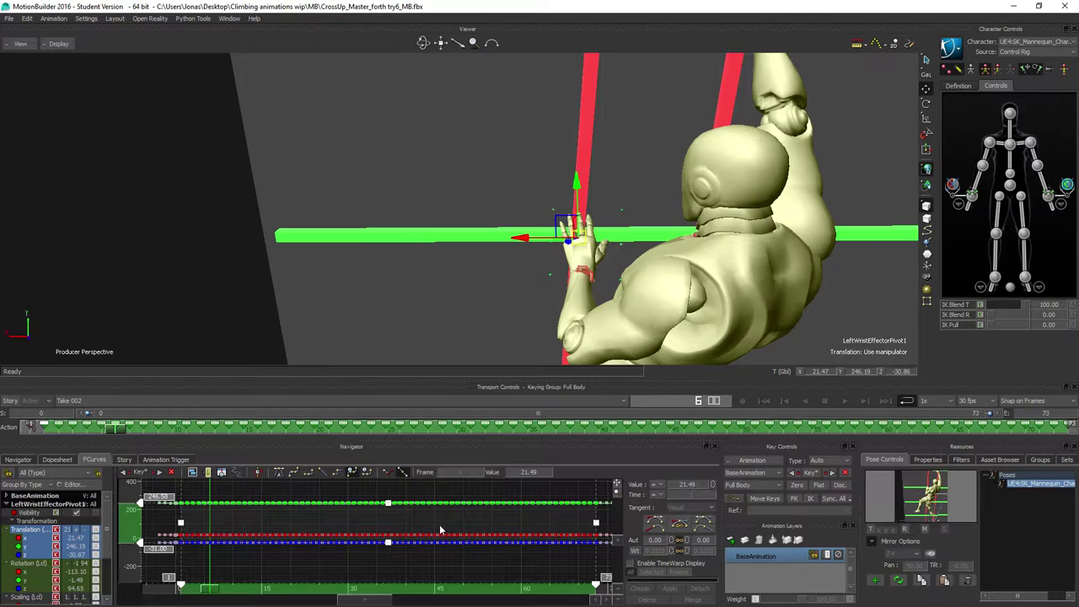
left_click(398, 501)
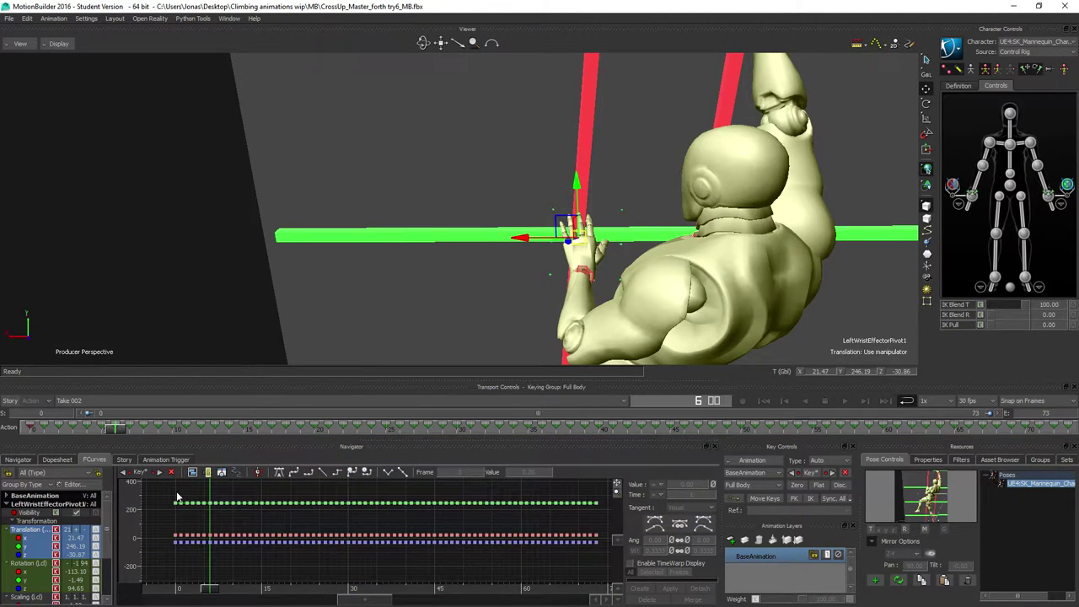
left_click_drag(467, 537, 599, 555)
key("Delete")
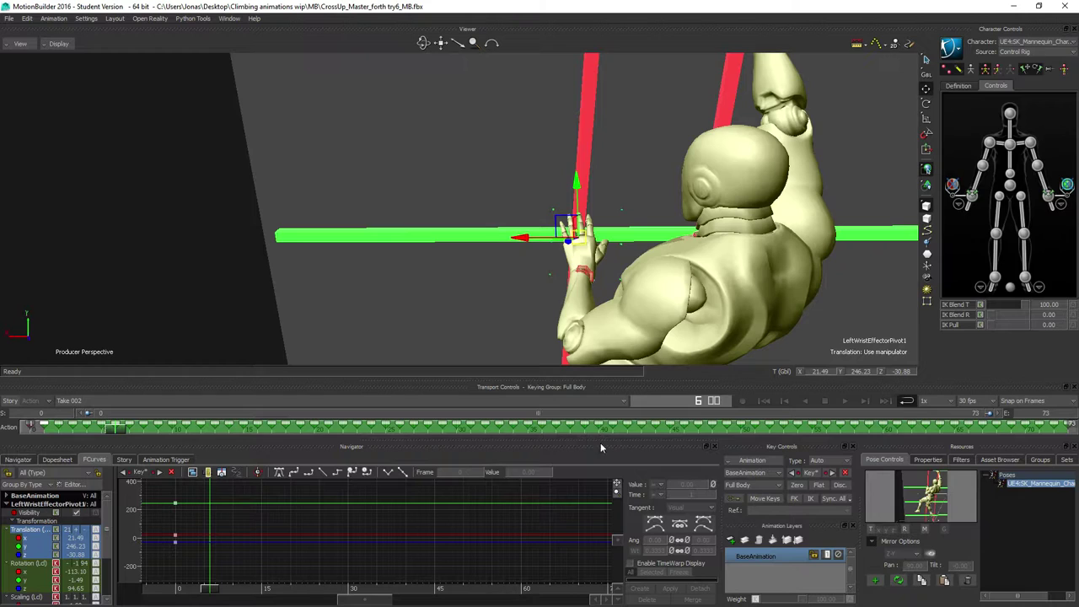
left_click(844, 402)
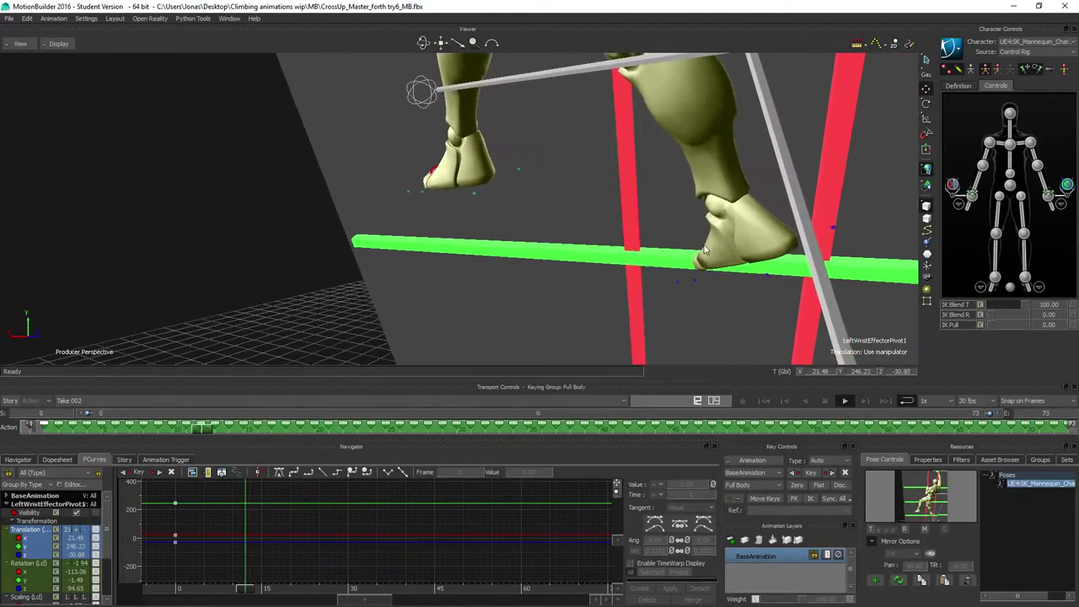
Step: Delete all translation keys after frame 0 on the right foot effector and play the take to check the whole body
left_click(1041, 287)
left_click(1005, 199)
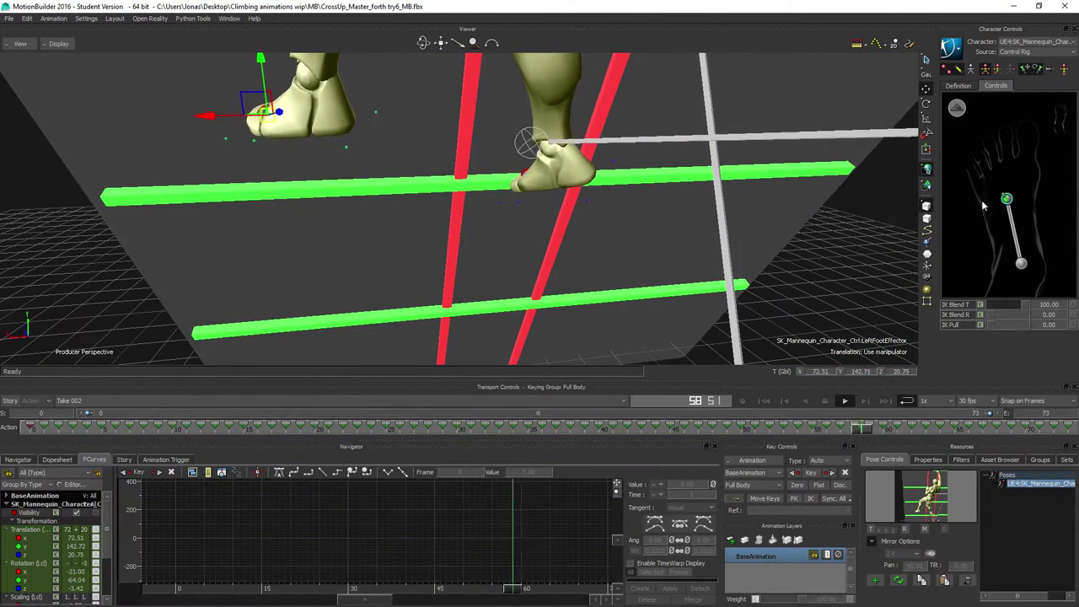
left_click(1061, 123)
left_click(1013, 198)
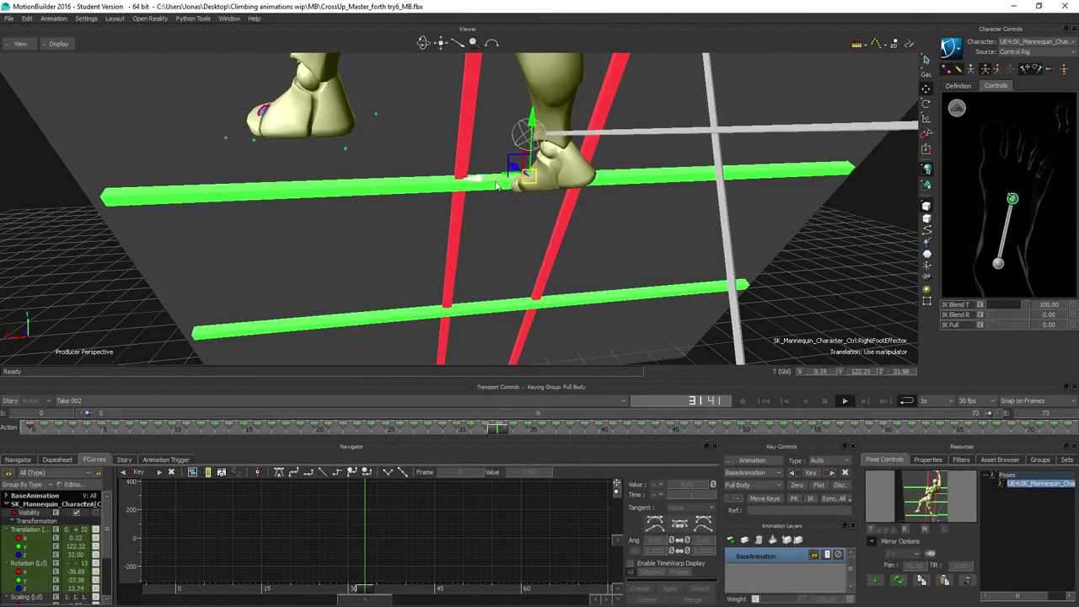
left_click(28, 531)
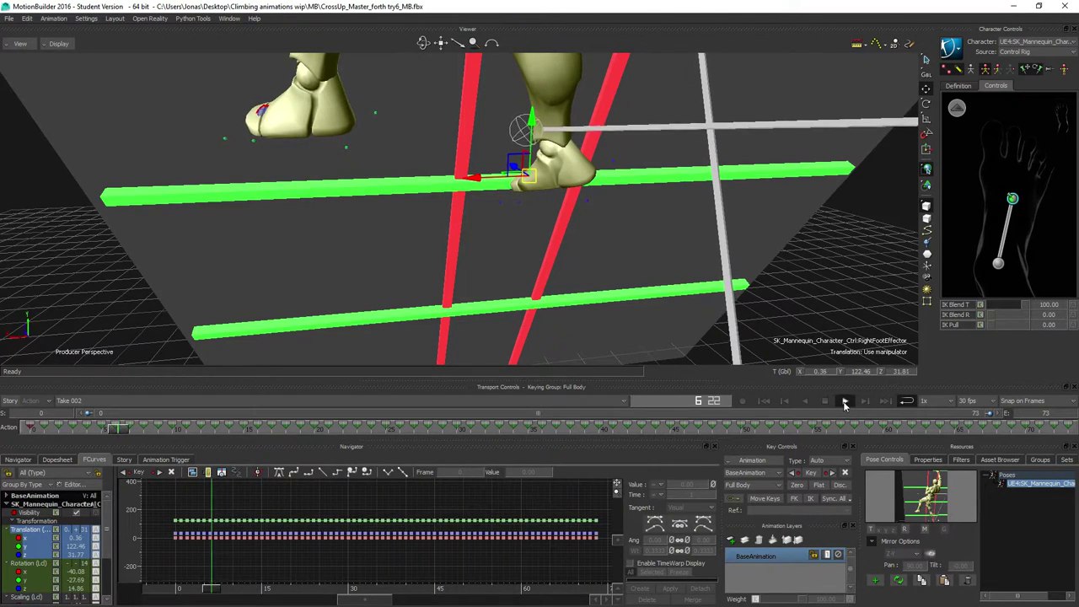
left_click(824, 401)
left_click_drag(179, 514, 460, 566)
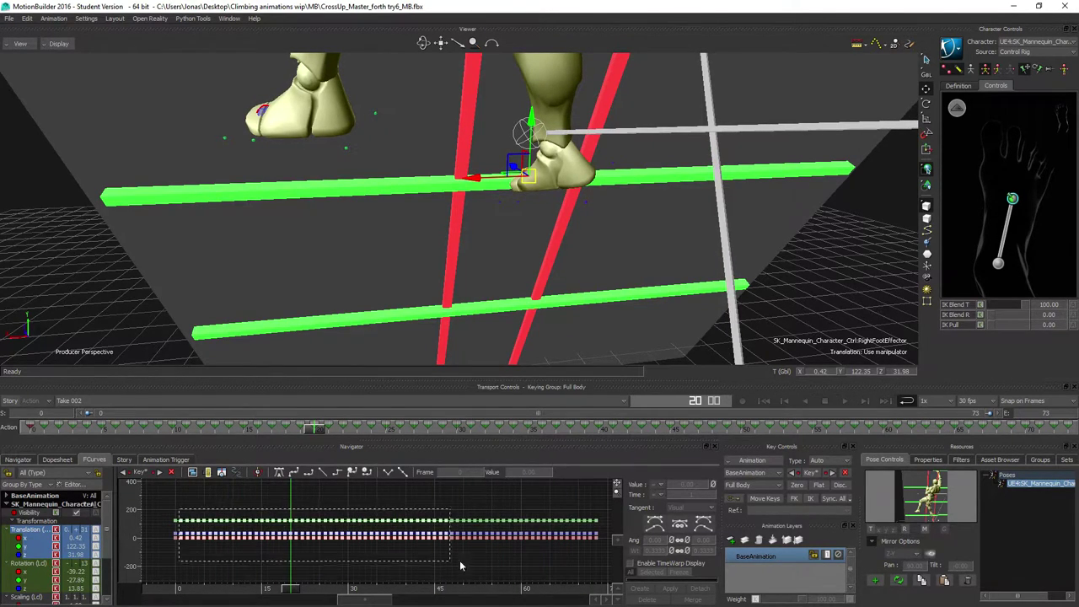
left_click_drag(622, 554, 612, 549)
key("Delete")
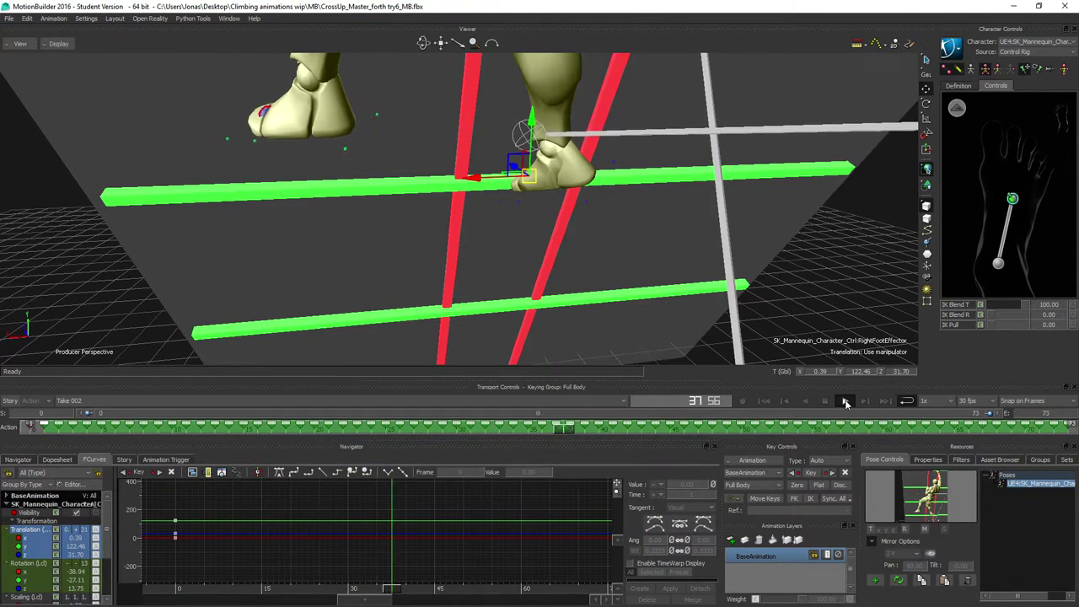
left_click_drag(446, 218, 582, 198, "ctrl+shift")
left_click_drag(401, 187, 527, 127, "shift")
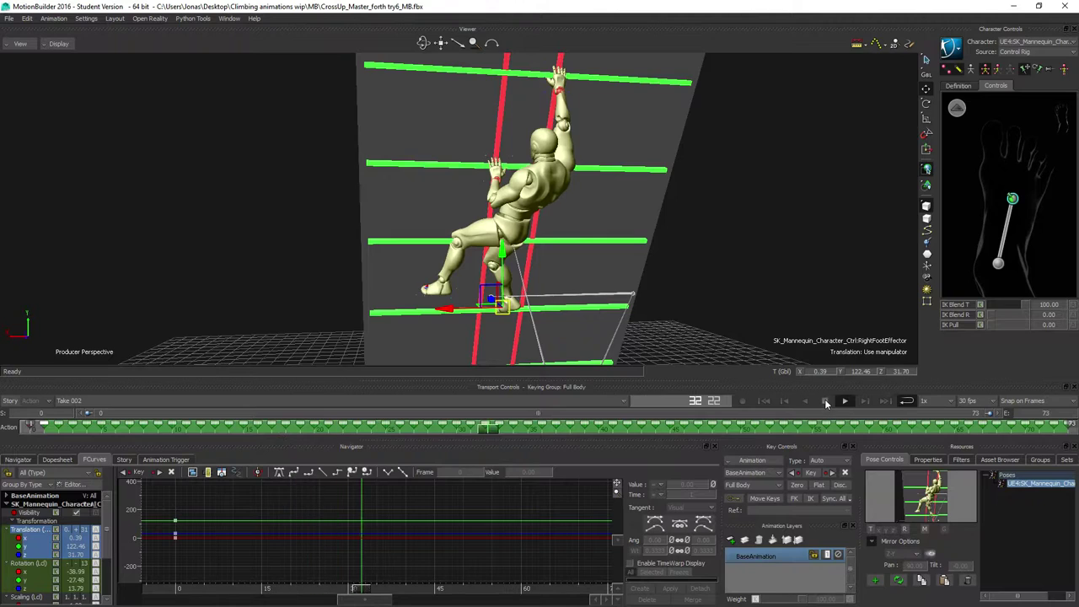
left_click(826, 402)
Step: Plot all properties of Take 002 on frame at 30 FPS with the Unroll rotation filter
left_click(759, 462)
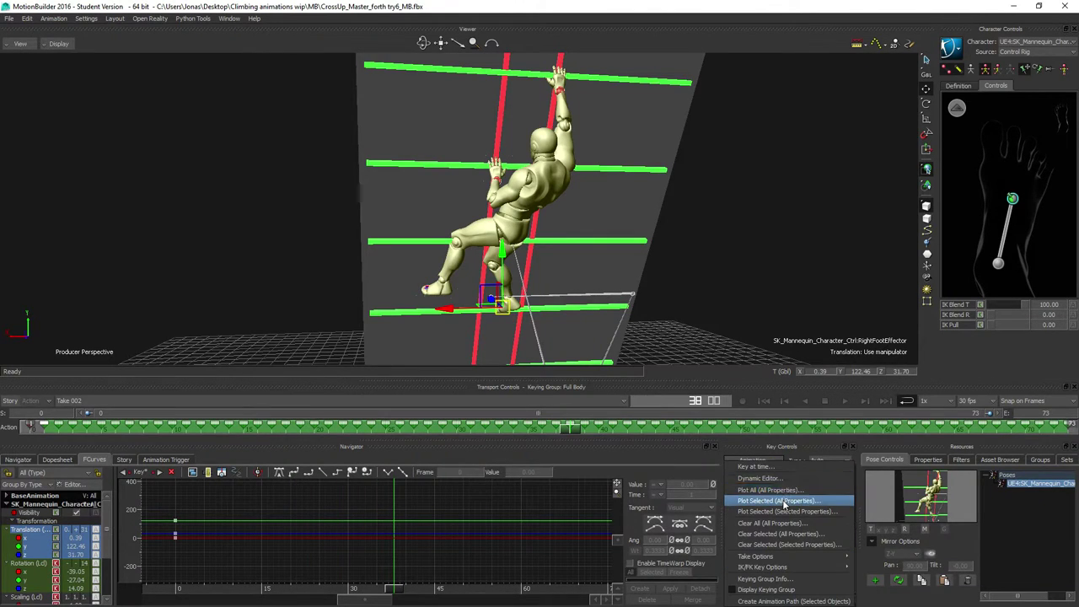
left_click(775, 491)
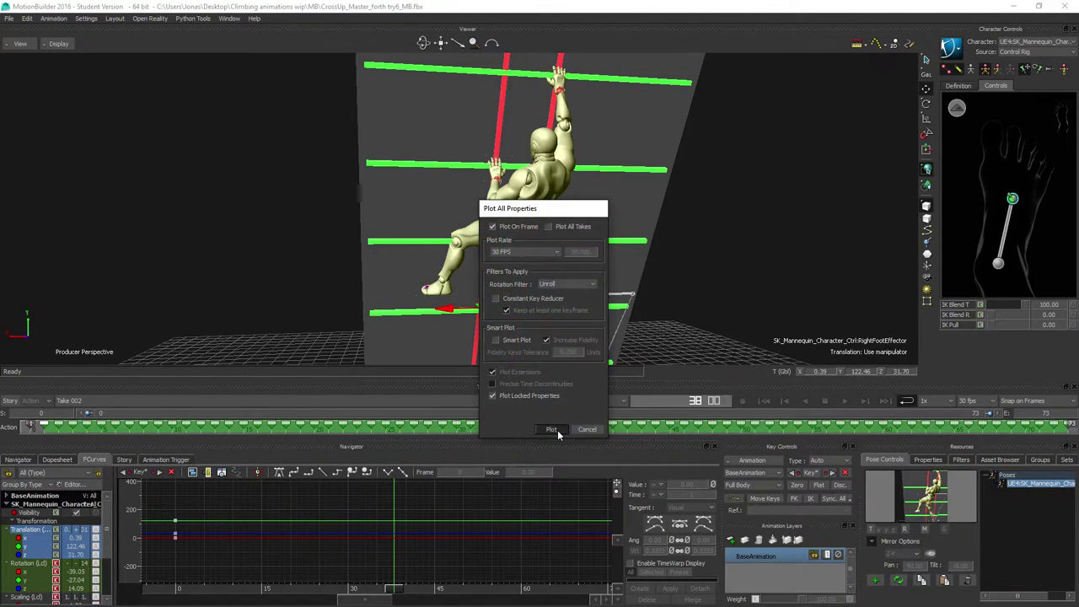
left_click(551, 429)
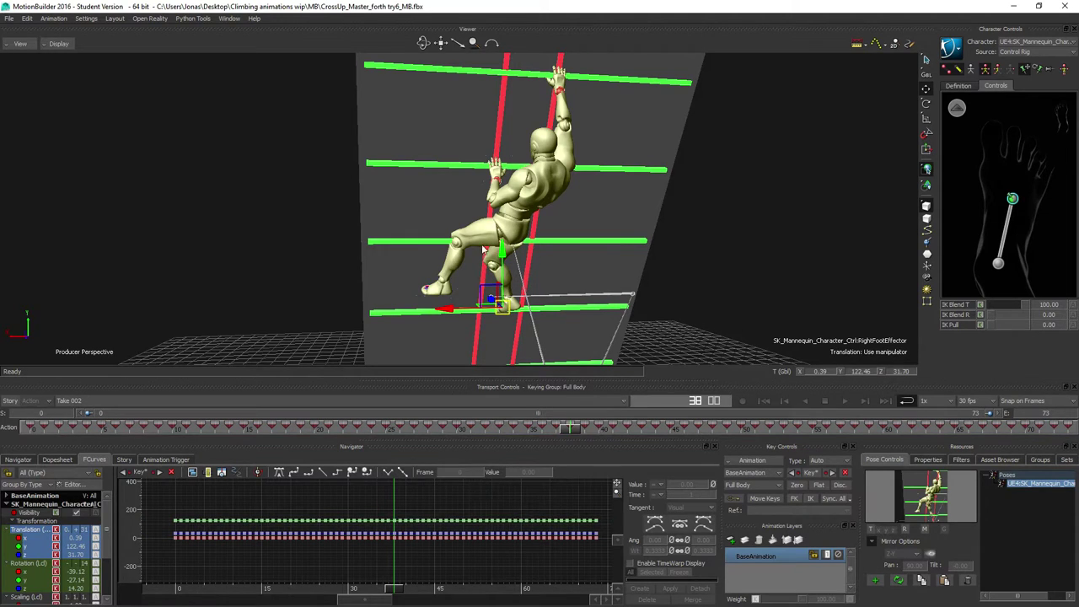
Step: Add a new animation layer above BaseAnimation and set the left wrist pivot's IK Pull to 100
left_click_drag(528, 249, 571, 237, "ctrl+shift")
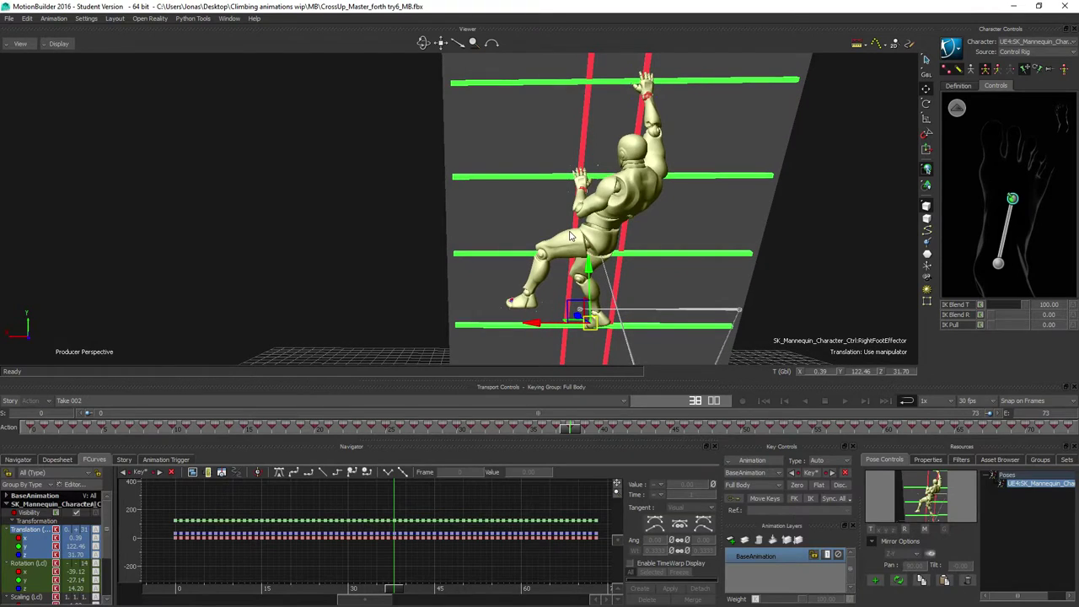
left_click(731, 541)
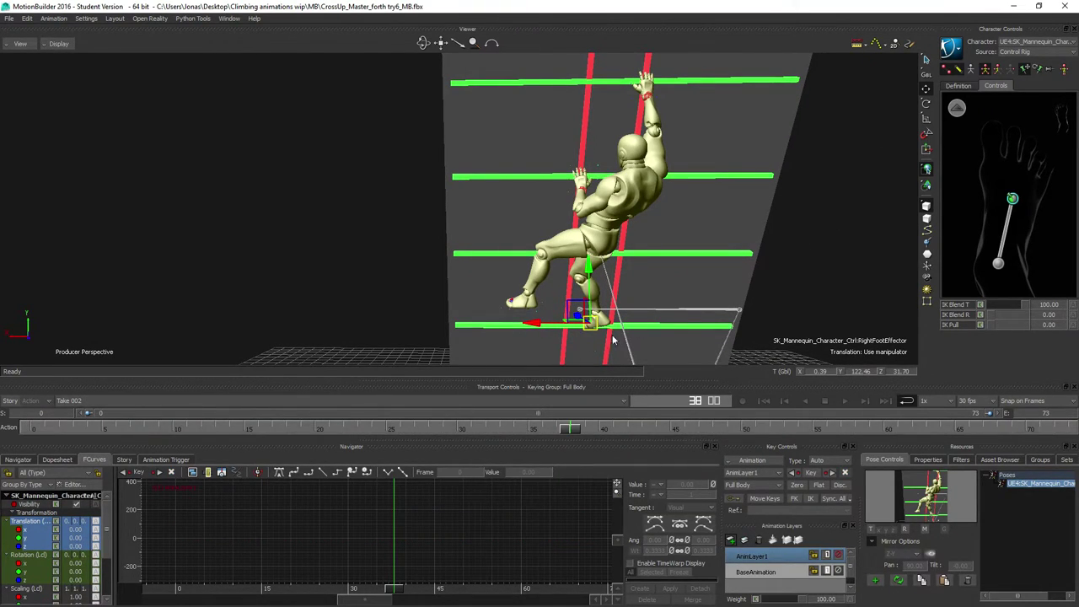
left_click(958, 109)
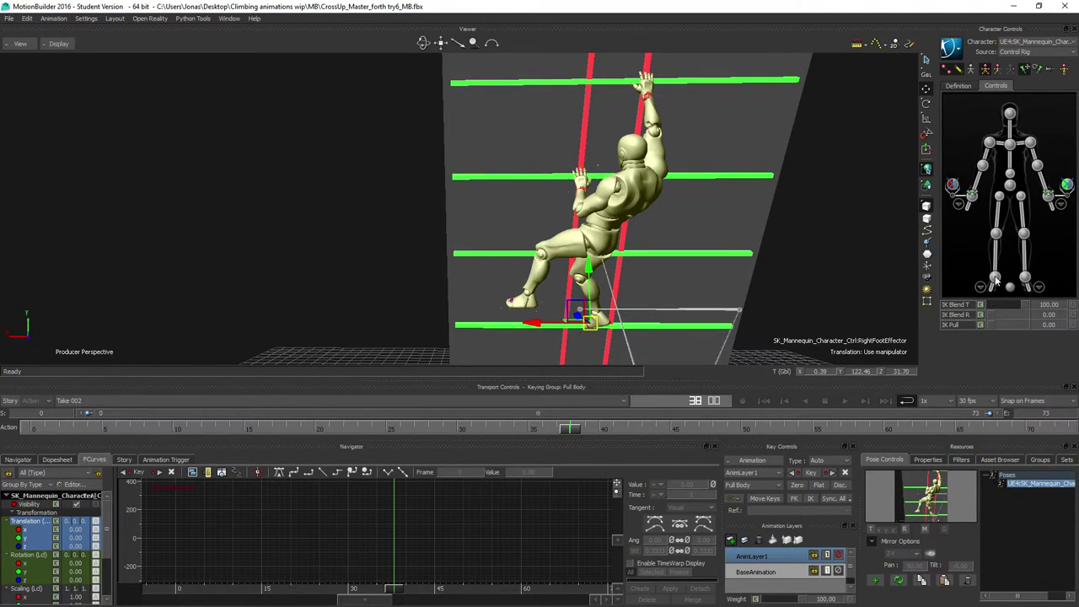
left_click(980, 287)
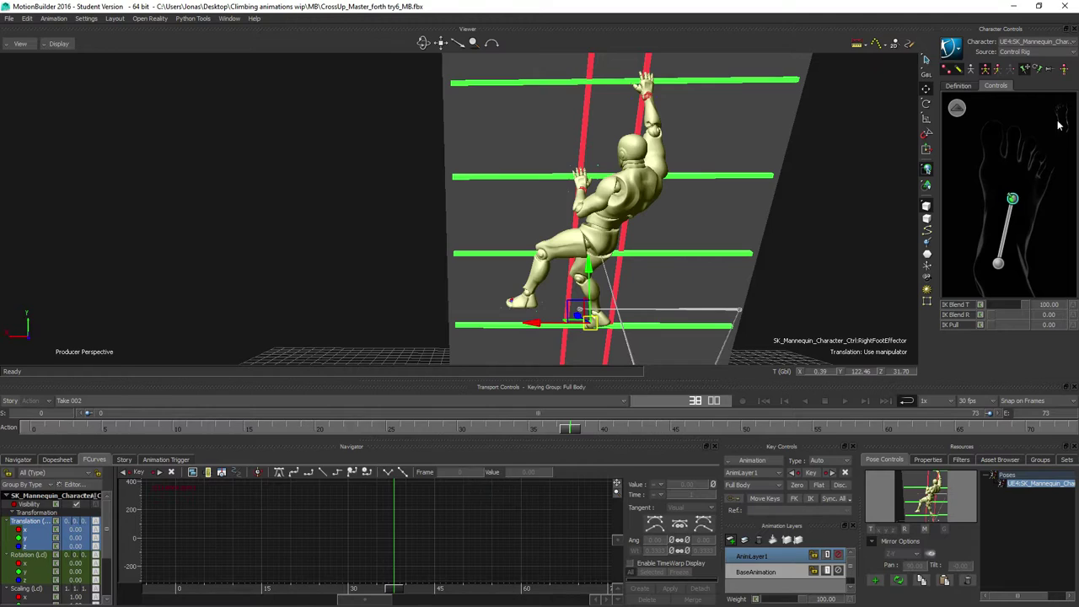
left_click(957, 108)
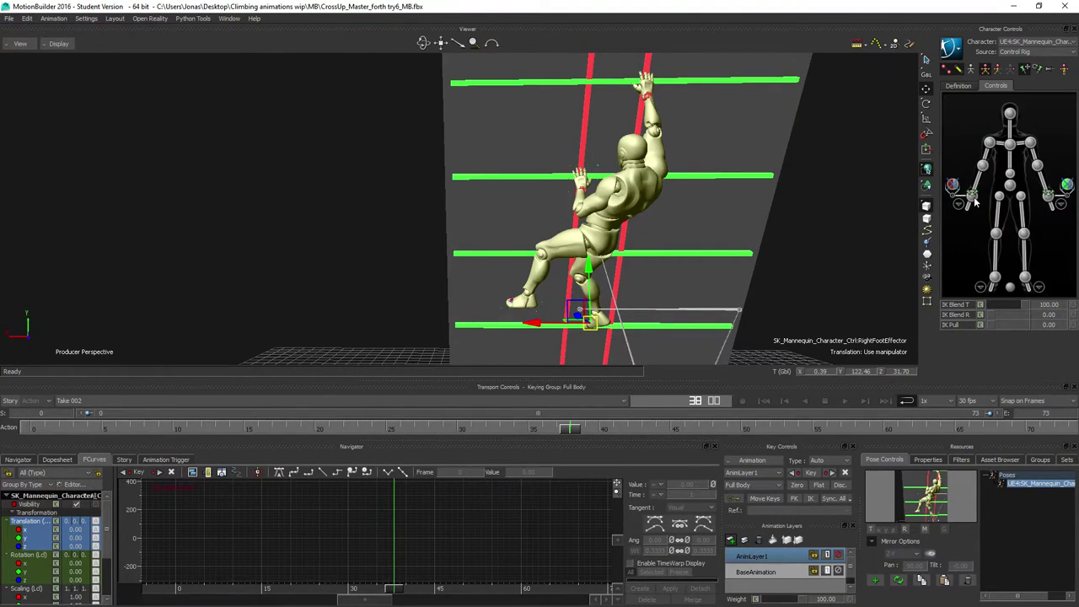
left_click(1058, 204)
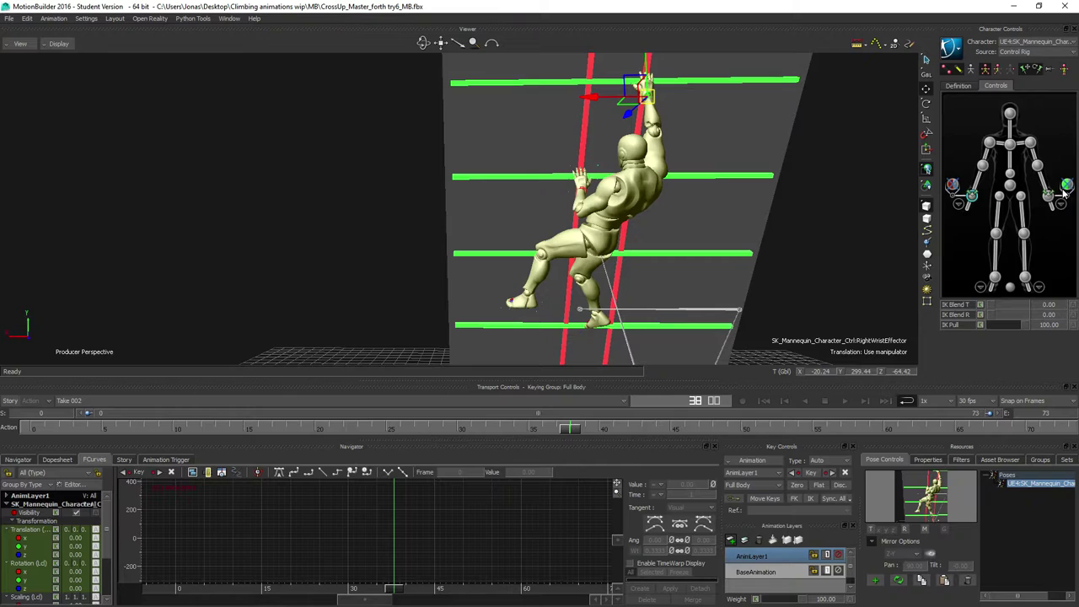
left_click(1068, 187)
left_click_drag(993, 325, 1074, 327)
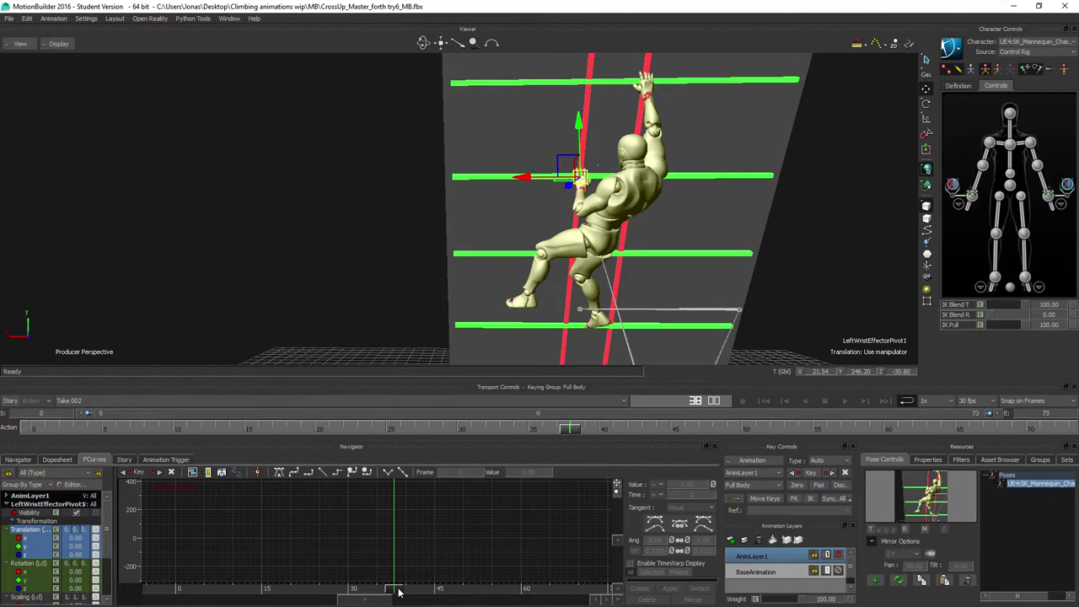
Step: Key the full body on AnimLayer1 at frame 0 and at end frame 73
left_click_drag(400, 591, 426, 516)
mouse_move(457, 428)
left_mouse_down()
mouse_move(33, 443)
mouse_move(1069, 430)
mouse_move(184, 479)
mouse_move(34, 468)
mouse_move(434, 464)
mouse_move(161, 470)
mouse_move(274, 477)
mouse_move(173, 493)
mouse_move(327, 496)
left_mouse_up()
key("k")
key("k")
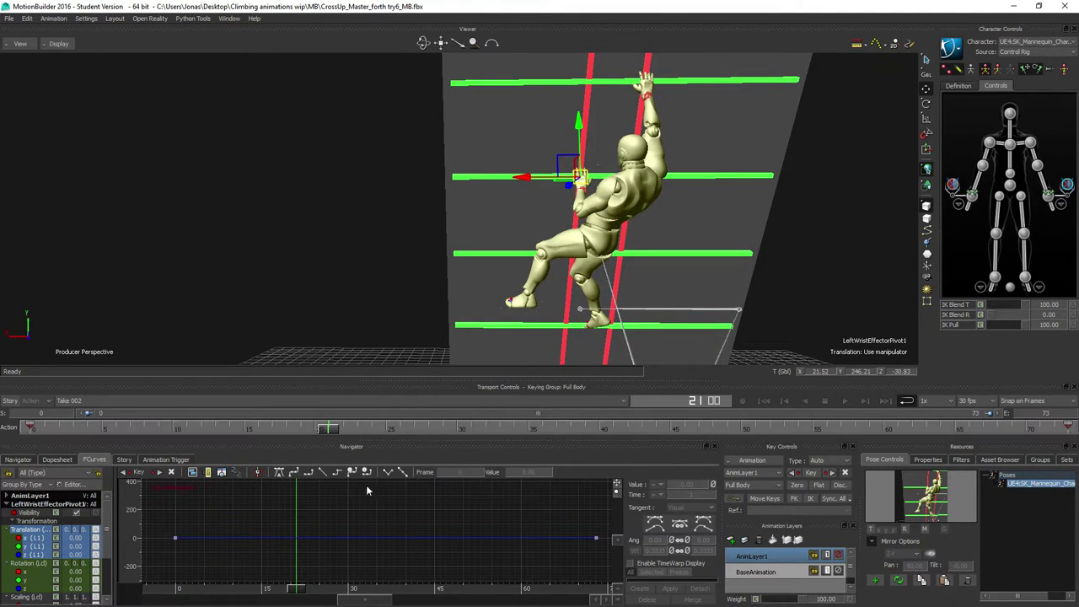
Step: At frame 21, set the hips effector's IK Blend T to 100, offset the hips about 0.6 in Y and -1.7 in Z, and key it
left_click(1011, 185)
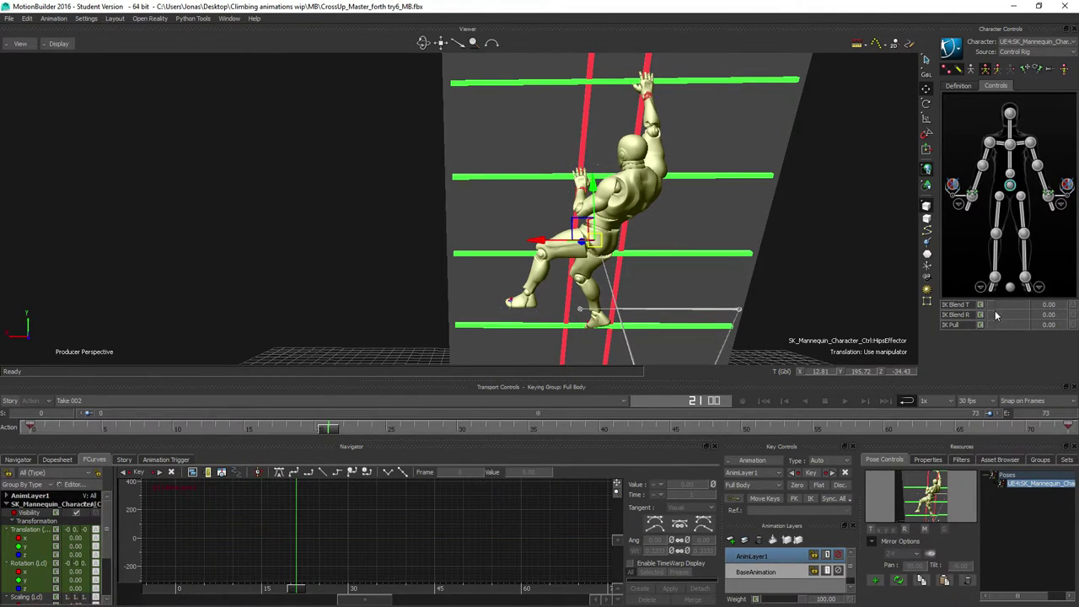
left_click_drag(991, 306, 1061, 306)
left_click_drag(622, 241, 560, 213, "ctrl+shift")
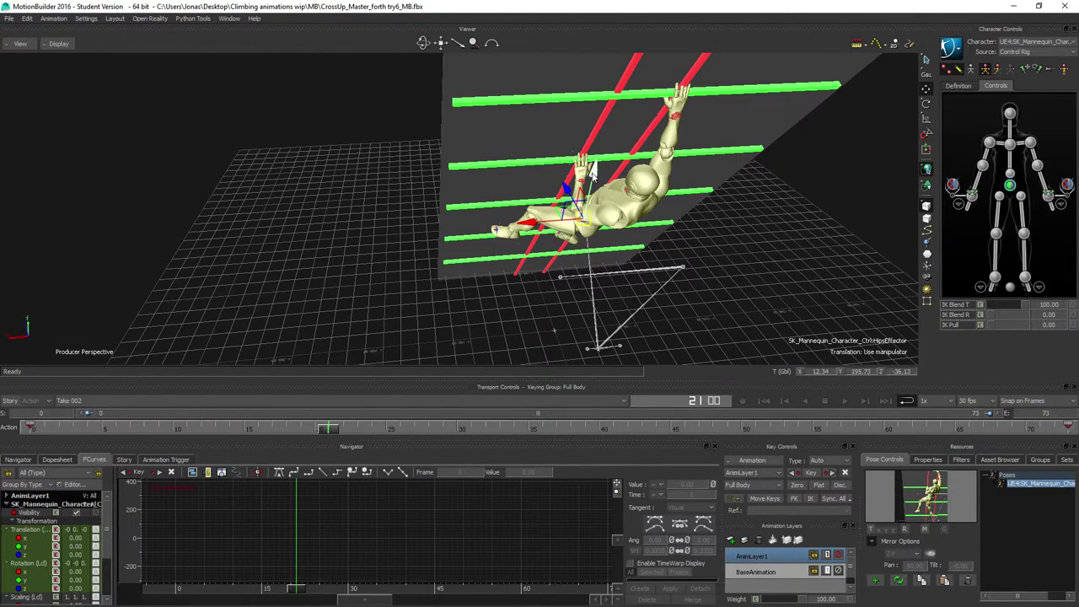
left_click_drag(593, 171, 594, 171)
key("k")
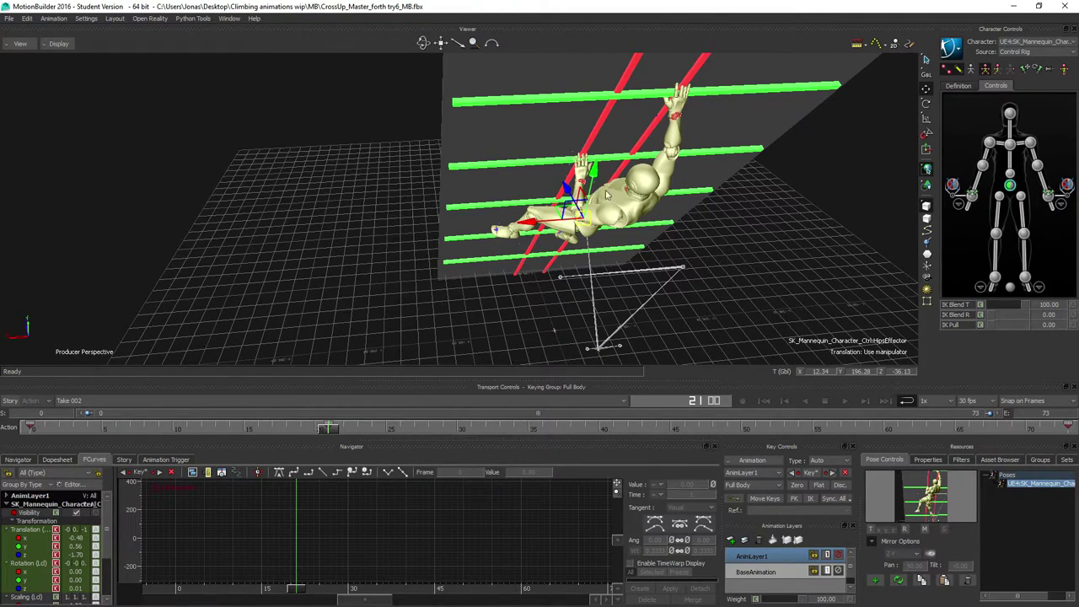
Step: Play Take 002 and inspect the adjusted hip motion from several angles
left_click(845, 402)
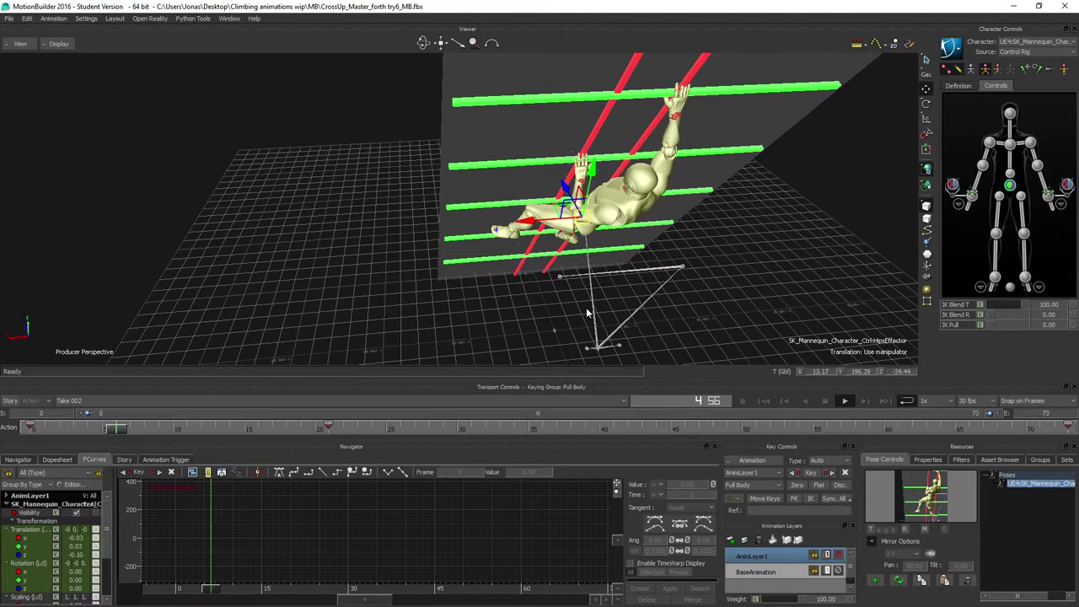
left_click_drag(586, 313, 556, 247, "ctrl+shift")
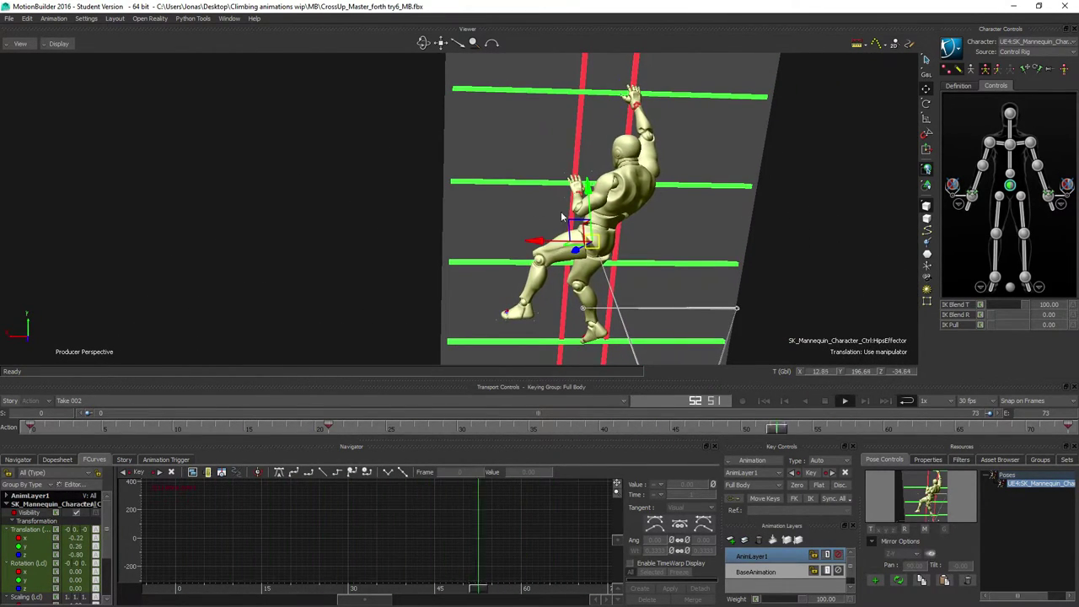
left_click_drag(549, 286, 463, 306, "ctrl")
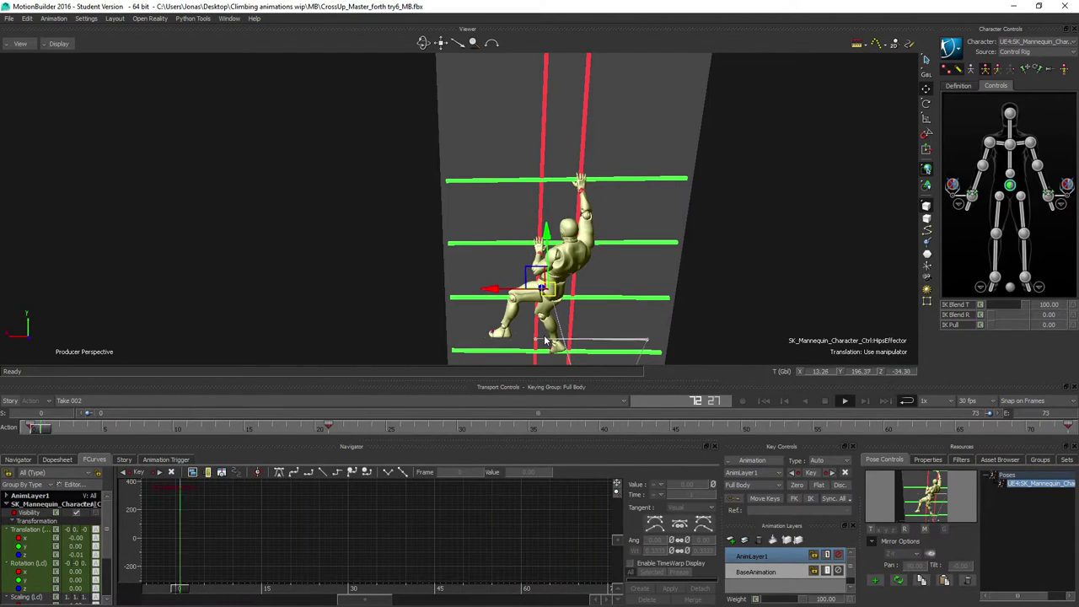
left_click(825, 400)
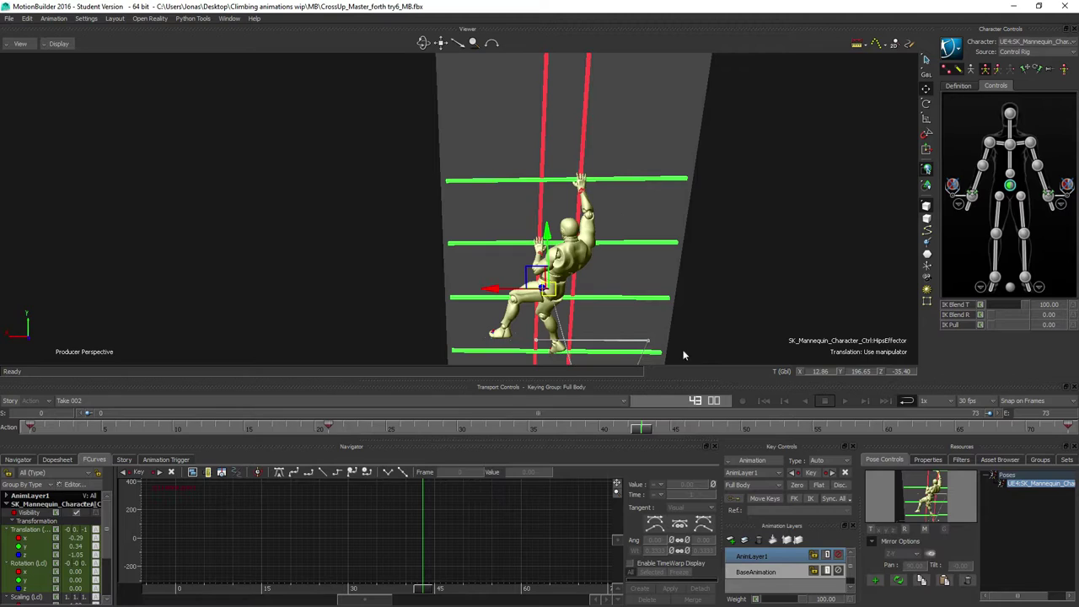
Step: Merge AnimLayer1 and BaseAnimation for all properties in the scene, deleting the merged layers, and play the result
left_click(777, 560)
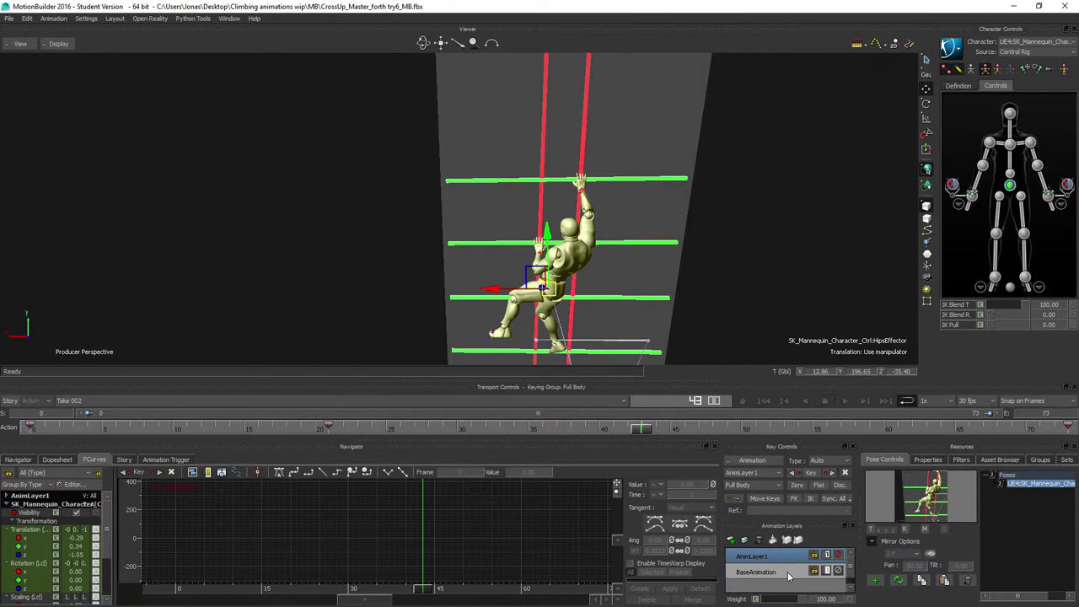
left_click(774, 542)
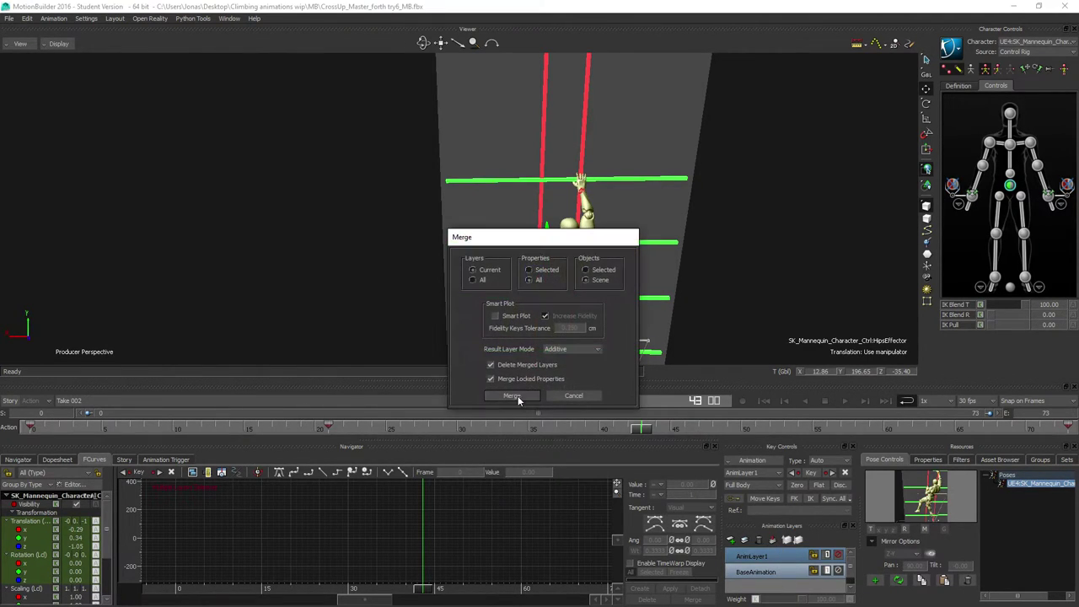
left_click(517, 397)
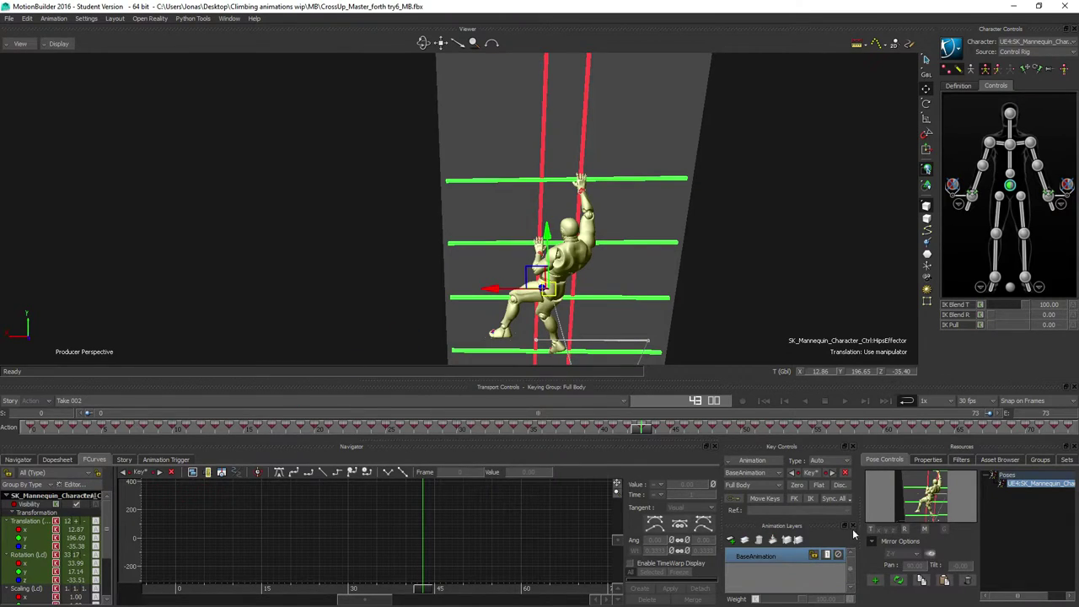
left_click(843, 400)
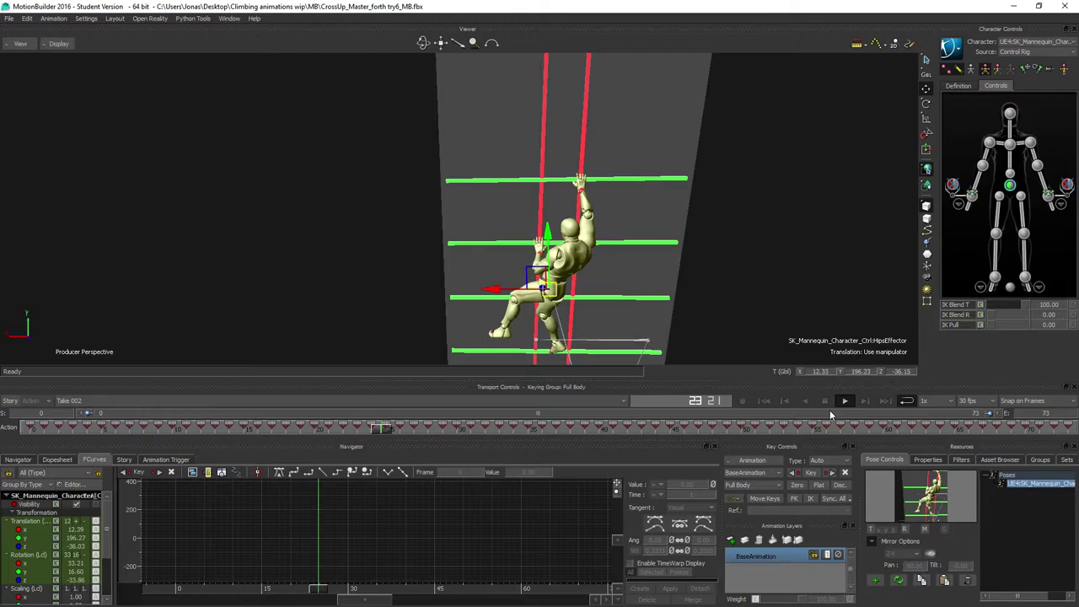
left_click(825, 401)
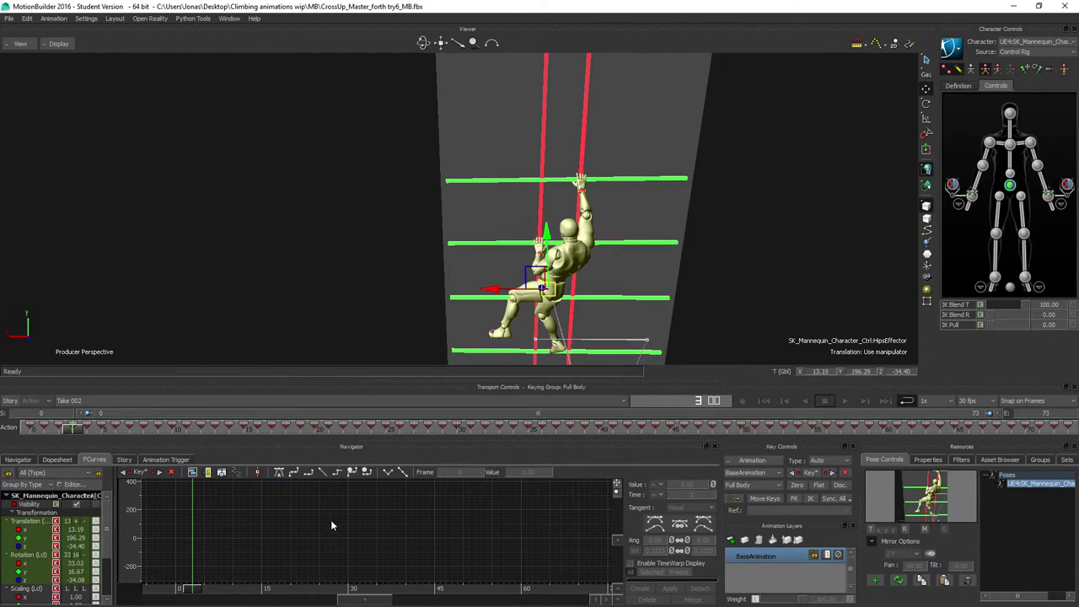
Step: Activate the Expression constraint and play the take to check how the root follows the character
left_click(14, 461)
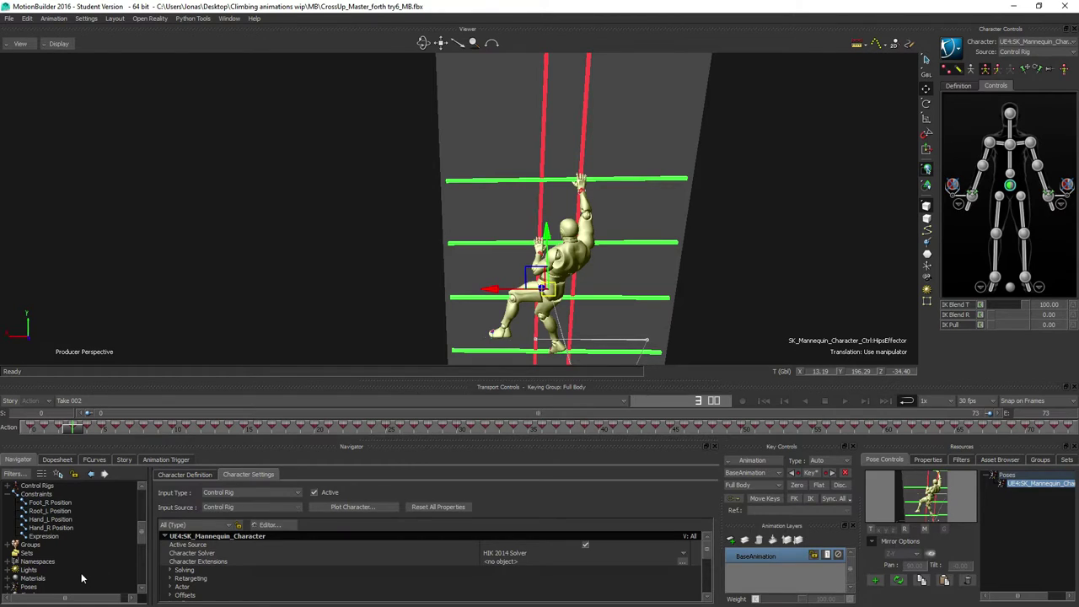
scroll(56, 544, "down", 3)
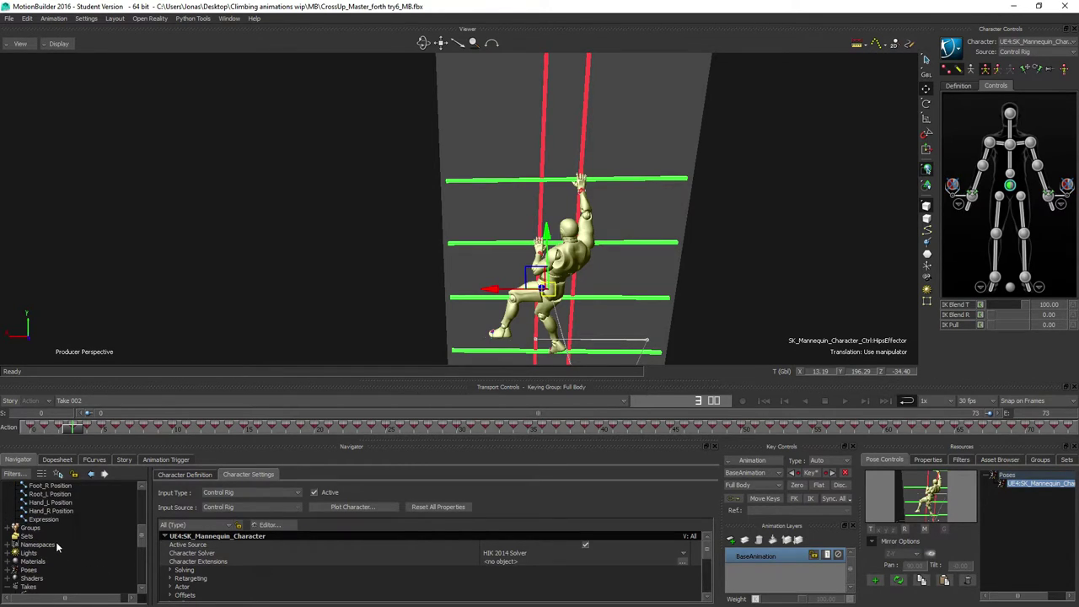
scroll(56, 544, "up", 2)
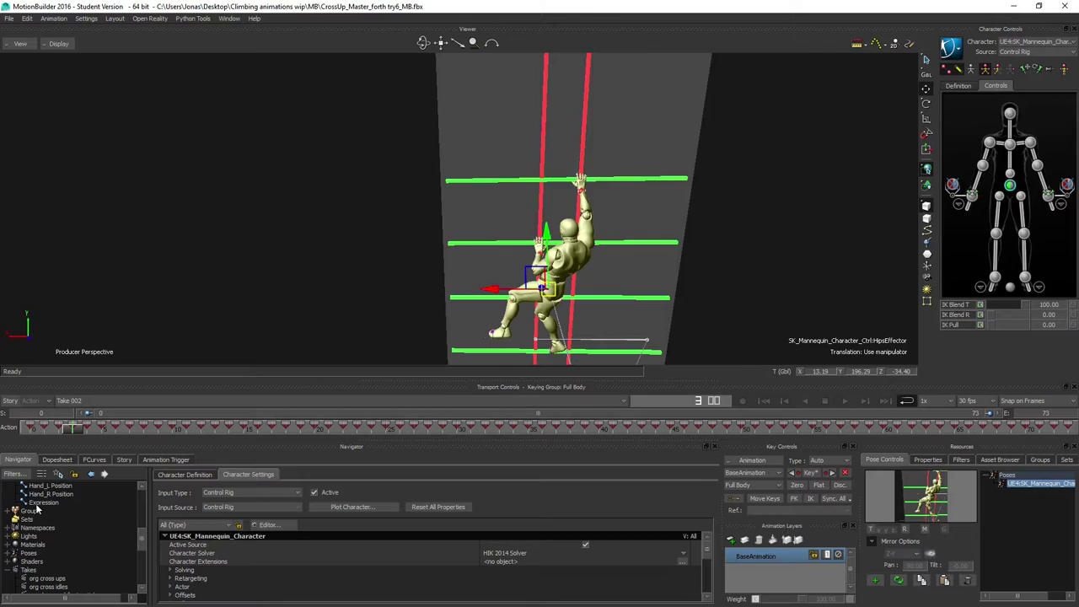
left_click(40, 504)
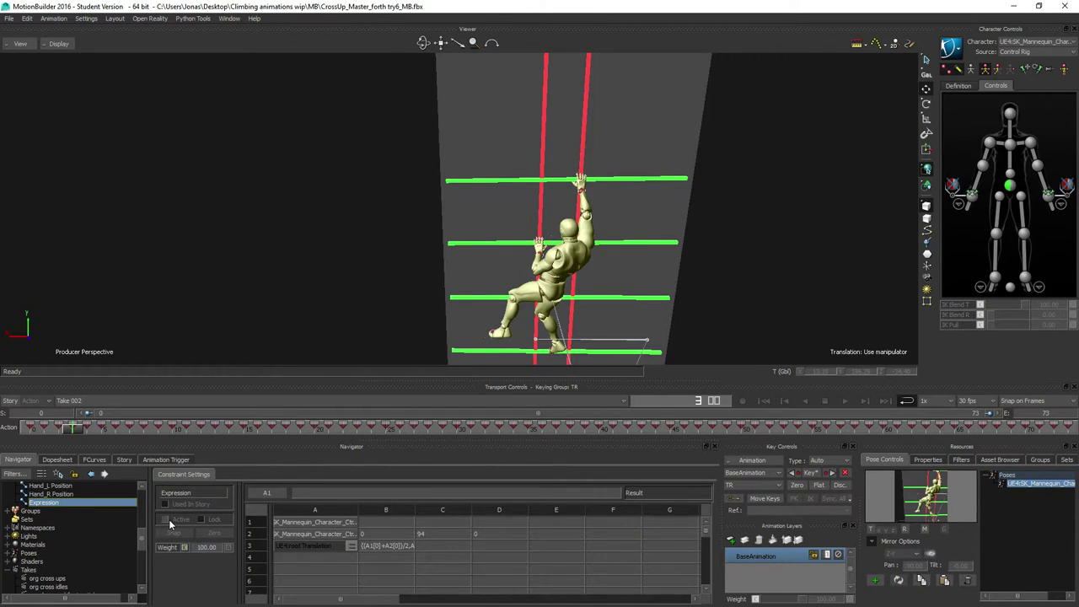
left_click(166, 519)
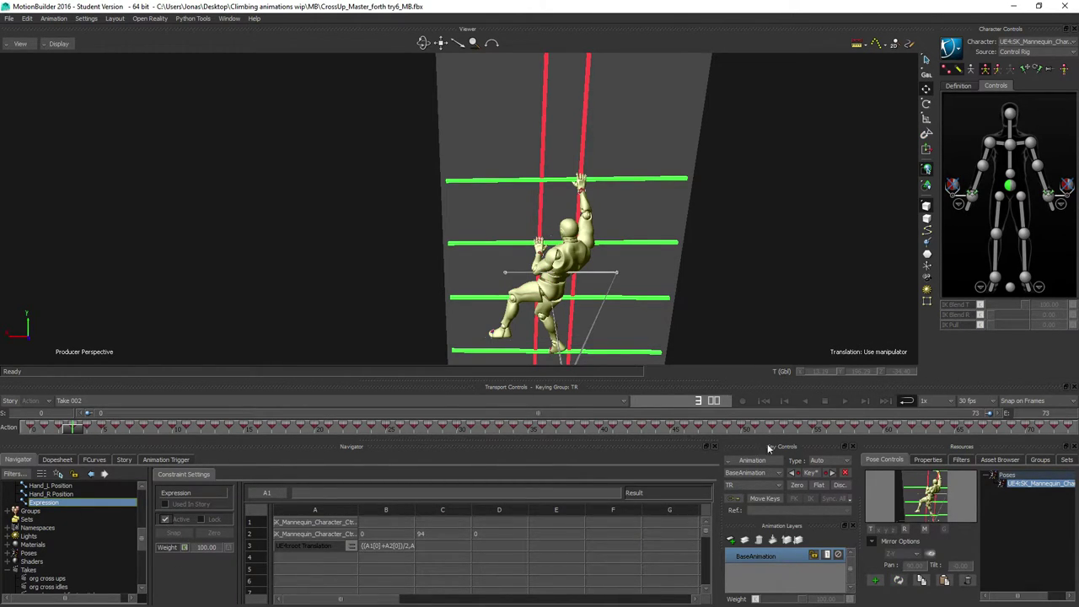
left_click(846, 402)
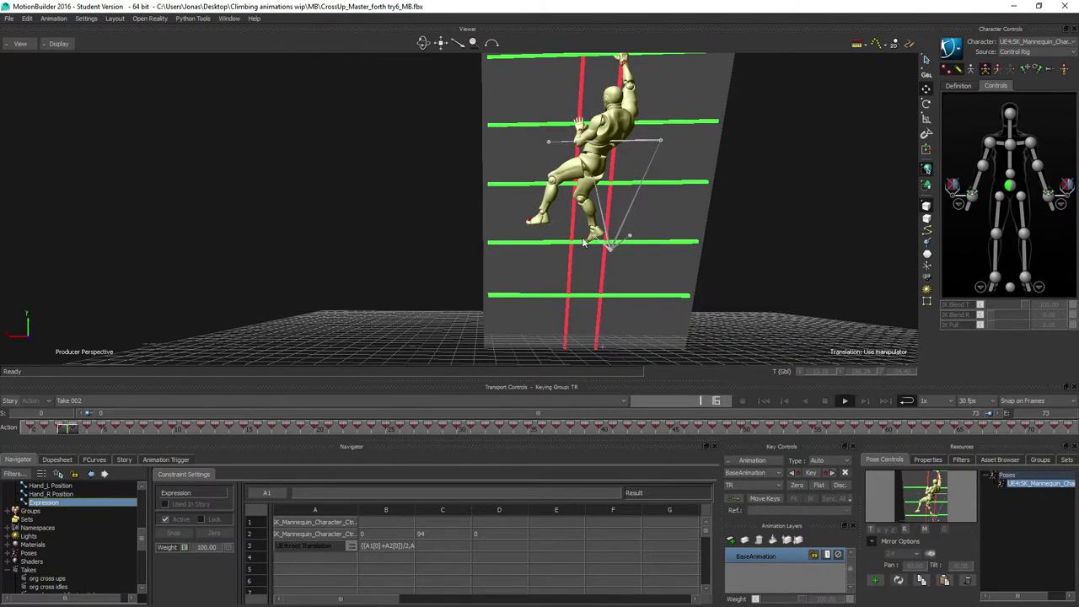
left_click_drag(592, 257, 583, 311, "ctrl+shift")
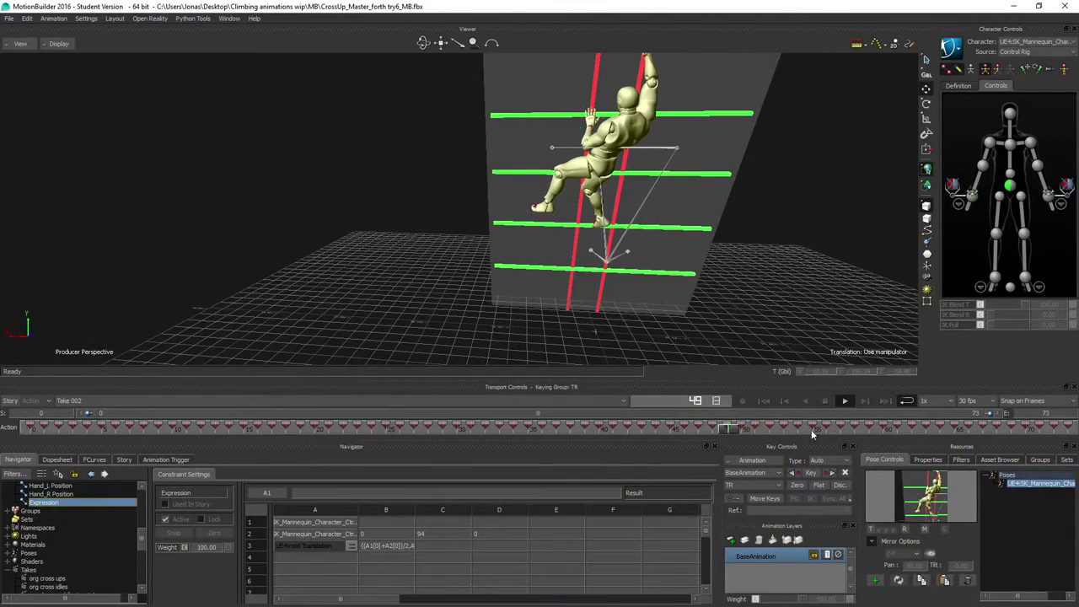
left_click(825, 401)
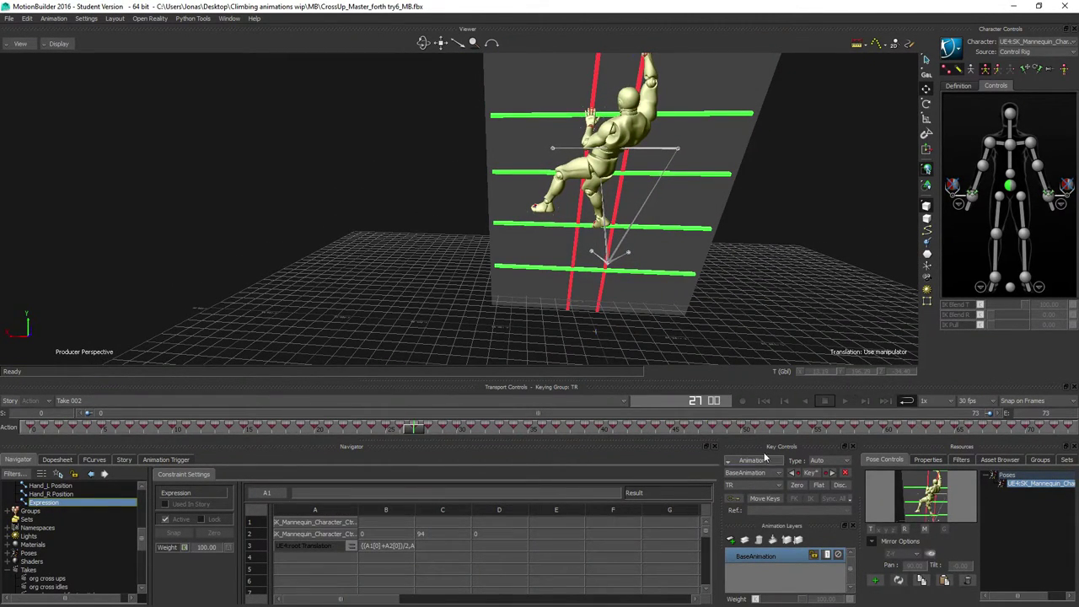
Step: Plot all properties on frame at 30 FPS with the Unroll filter while the Expression constraint is active
left_click(761, 458)
left_click(771, 492)
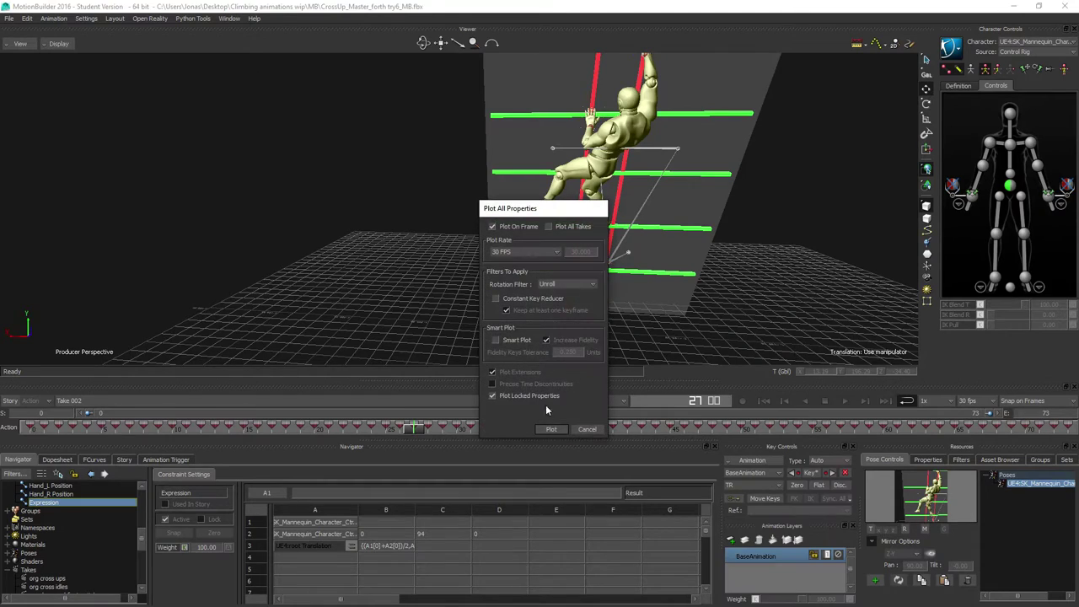
left_click(554, 430)
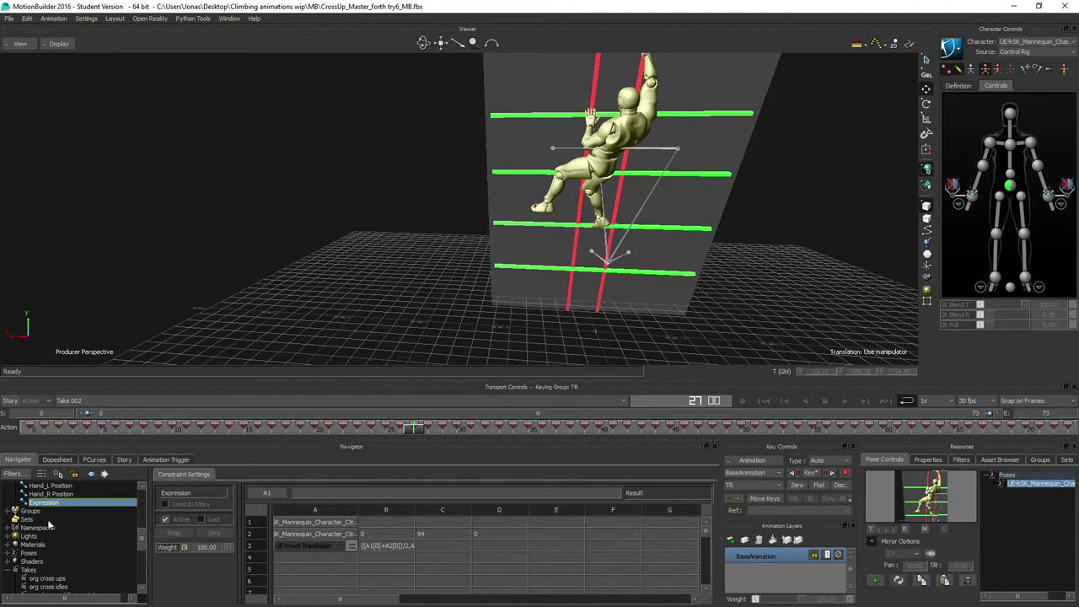
Step: Bake the UE4:SK_Mannequin_Character animation from the Control Rig to the skeleton
scroll(49, 527, "up", 3)
scroll(38, 523, "up", 2)
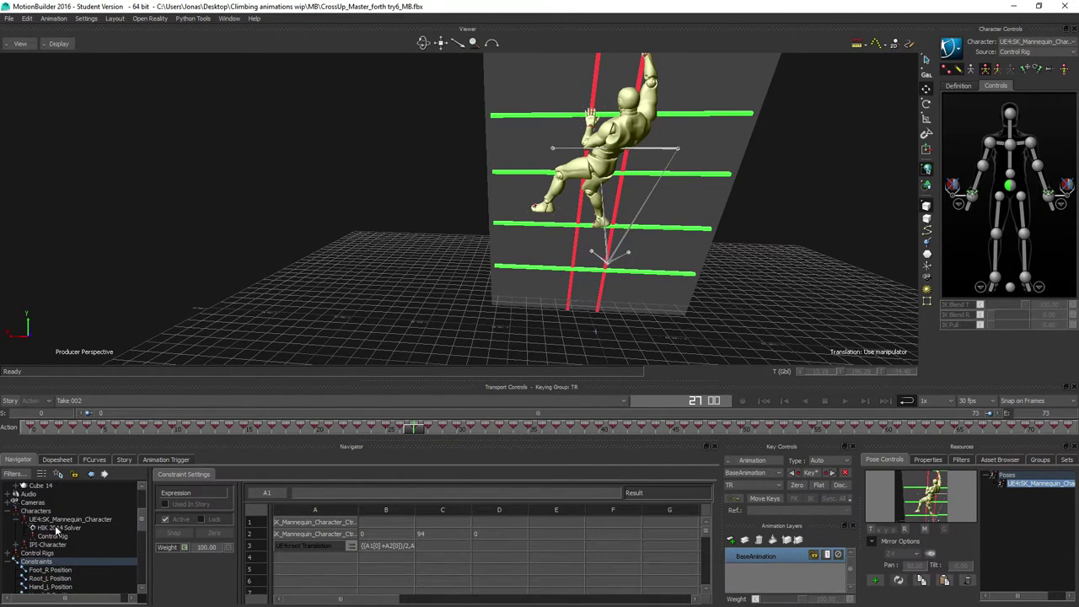
left_click(59, 520)
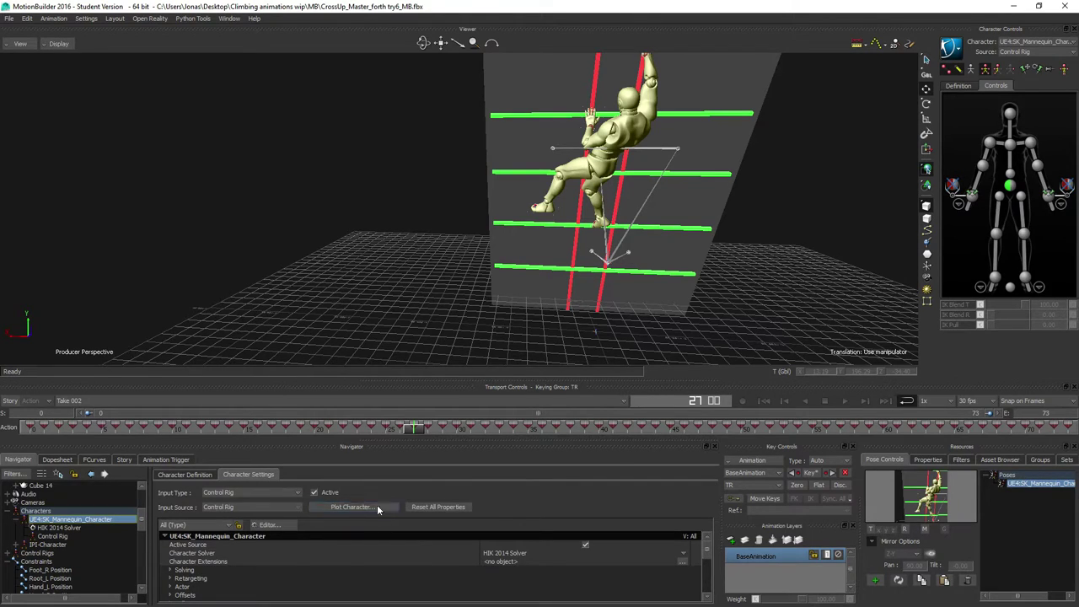
left_click(353, 508)
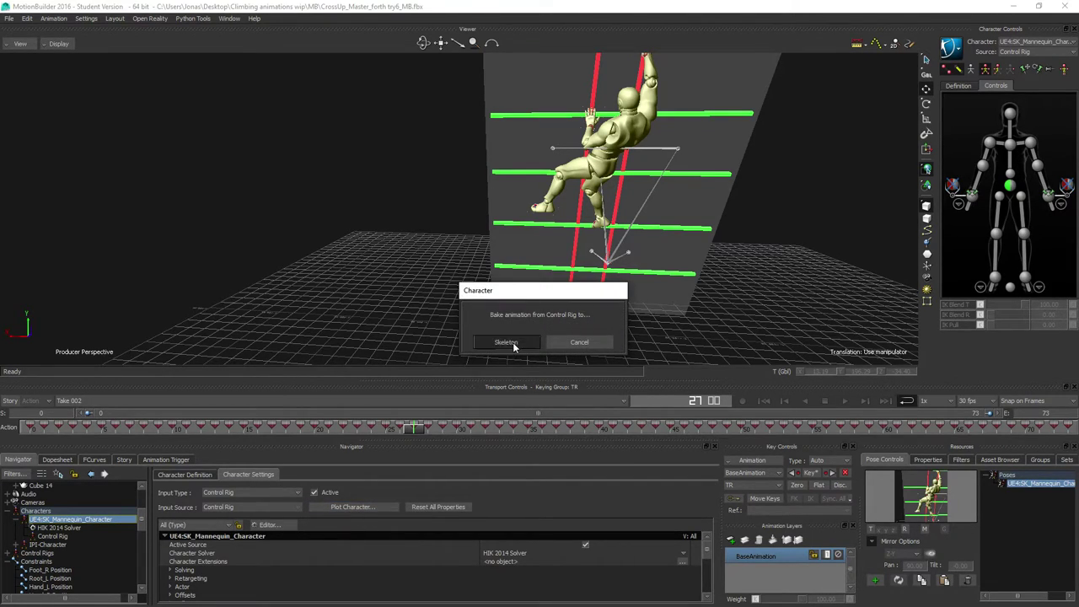
left_click(509, 342)
left_click(551, 438)
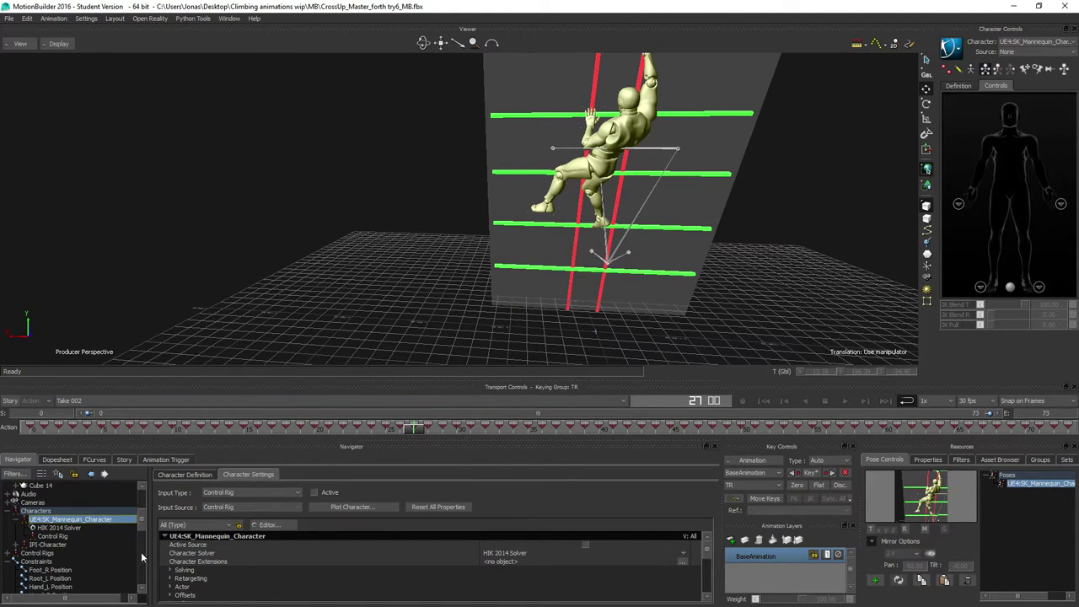
Step: Rename the Take 002 take as "Final CrossR idle"
left_click_drag(144, 519, 140, 579)
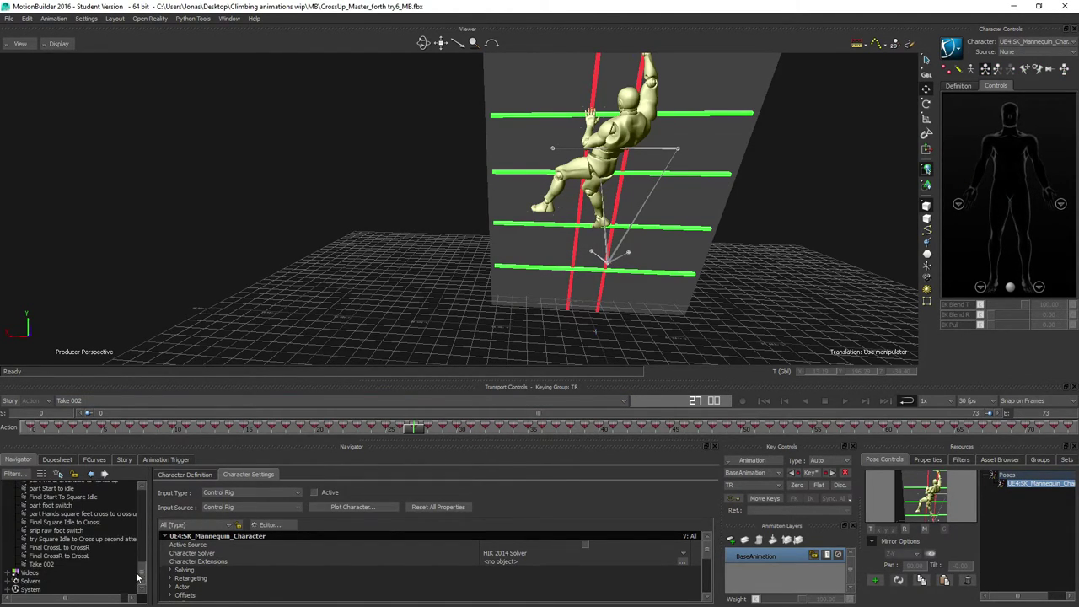
double_click(40, 565)
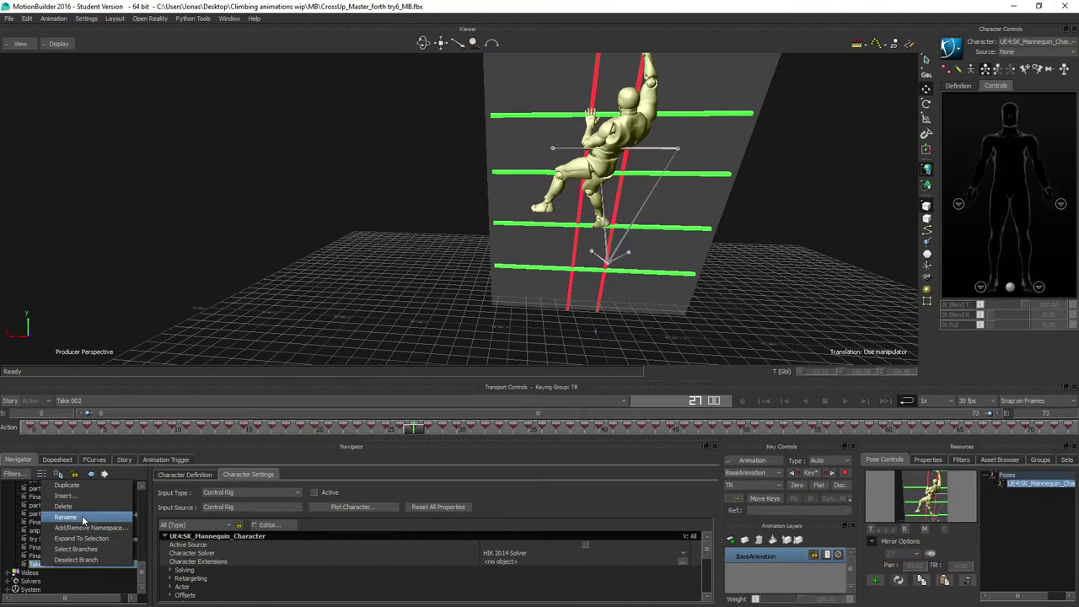
type("Final")
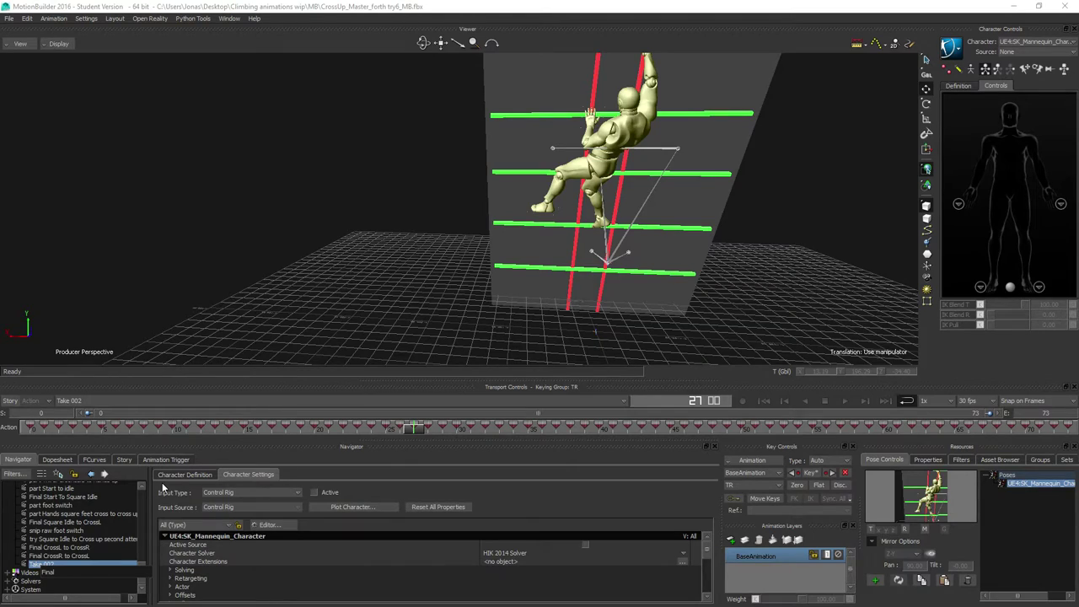
type(" CrossR idle")
key("Return")
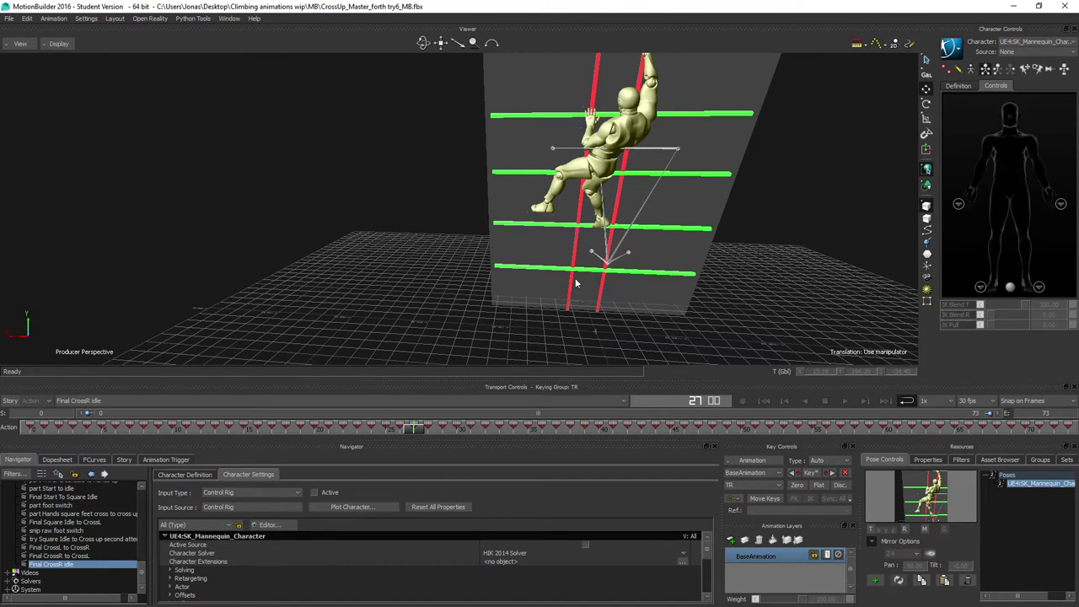
left_click_drag(478, 274, 504, 275, "ctrl+shift")
left_click_drag(537, 183, 509, 199, "shift")
middle_click_drag(509, 198, 513, 240)
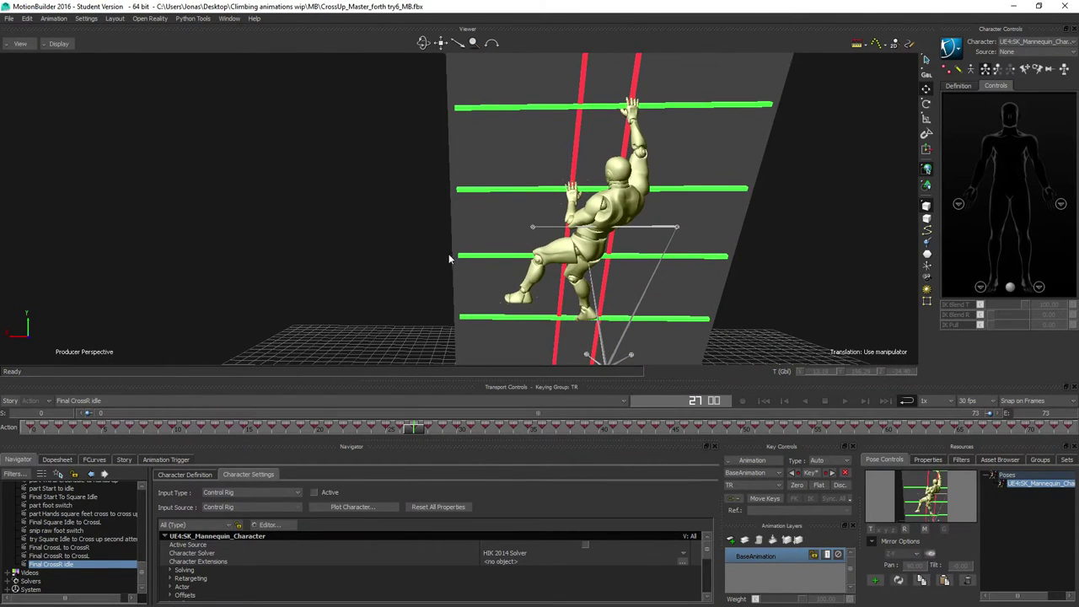
middle_click_drag(449, 259, 416, 255)
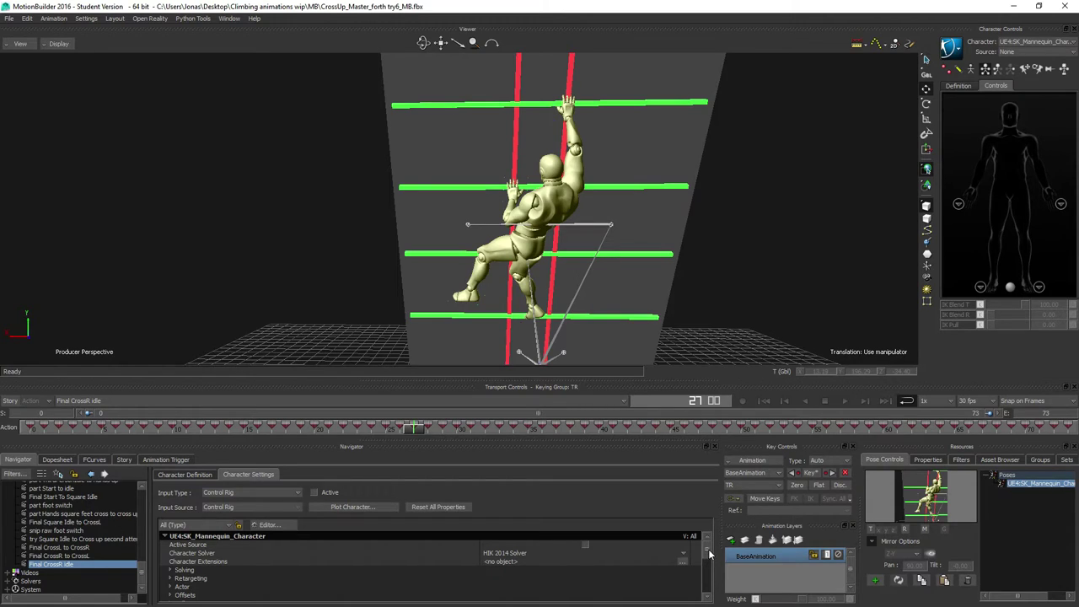
scroll(371, 563, "down", 3)
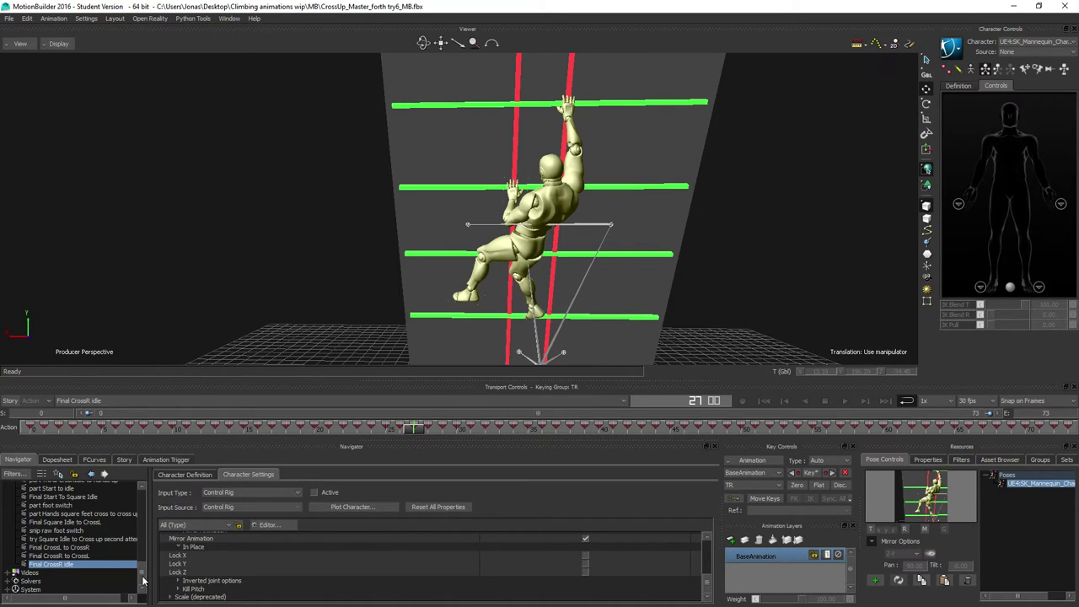
Step: Switch to the "org side crosses" take and play it briefly
left_click_drag(143, 580, 138, 550)
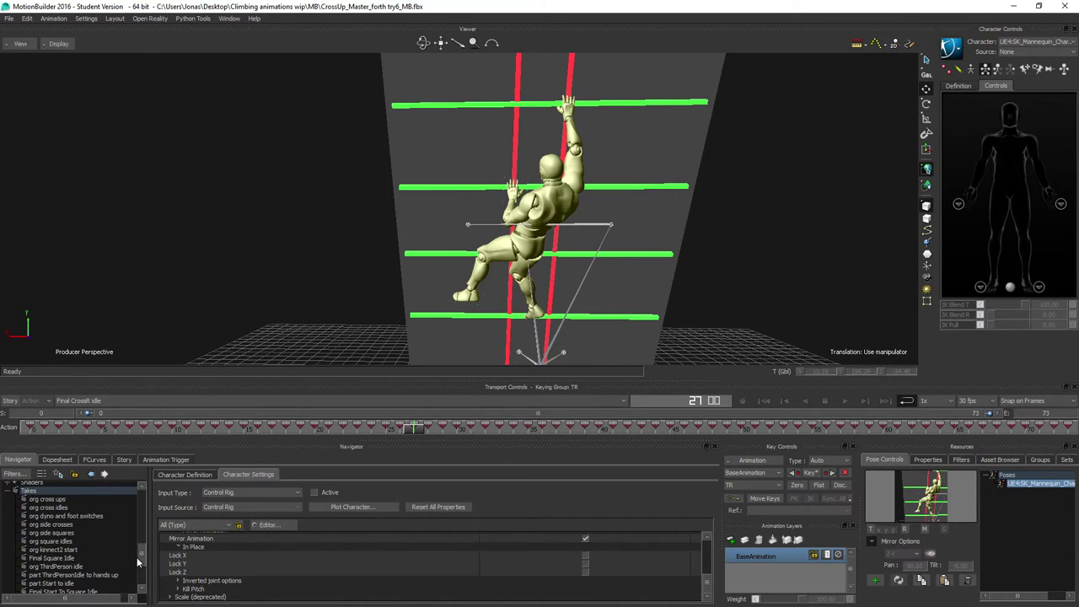
left_click(52, 524)
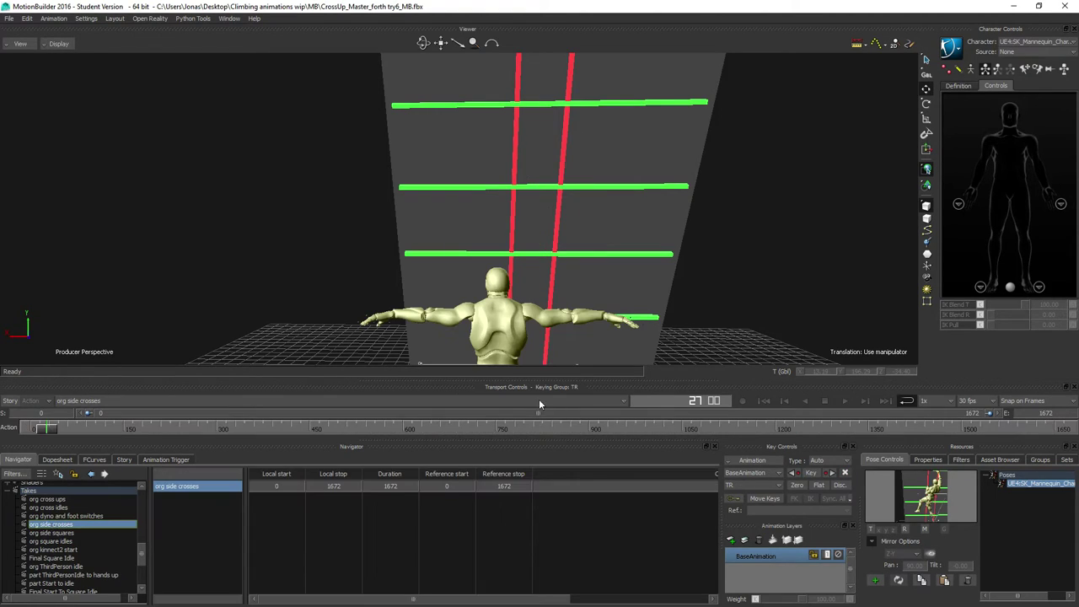
left_click(845, 401)
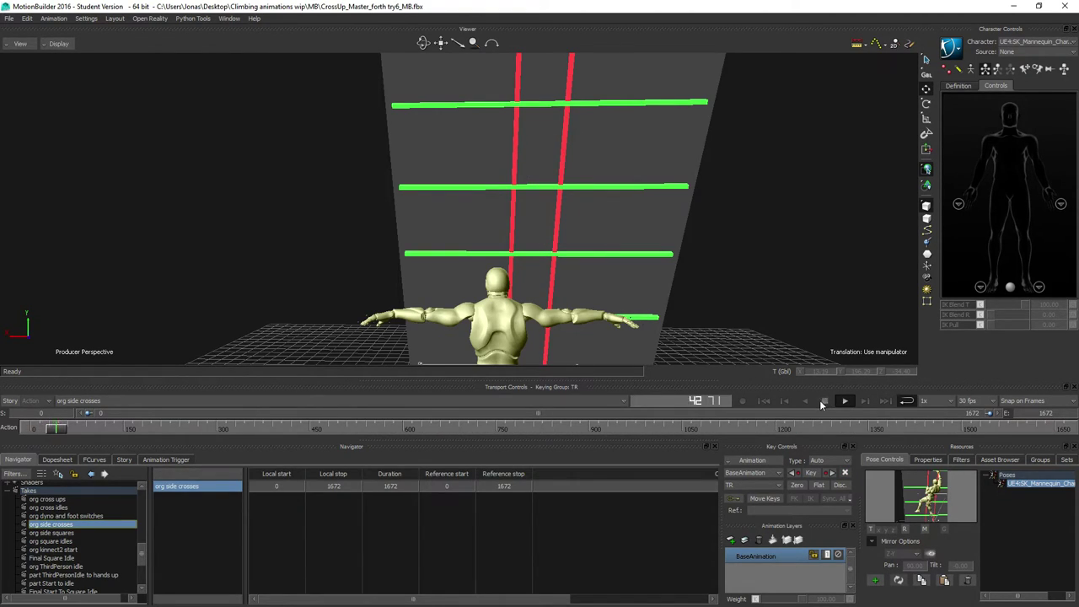
left_click(826, 400)
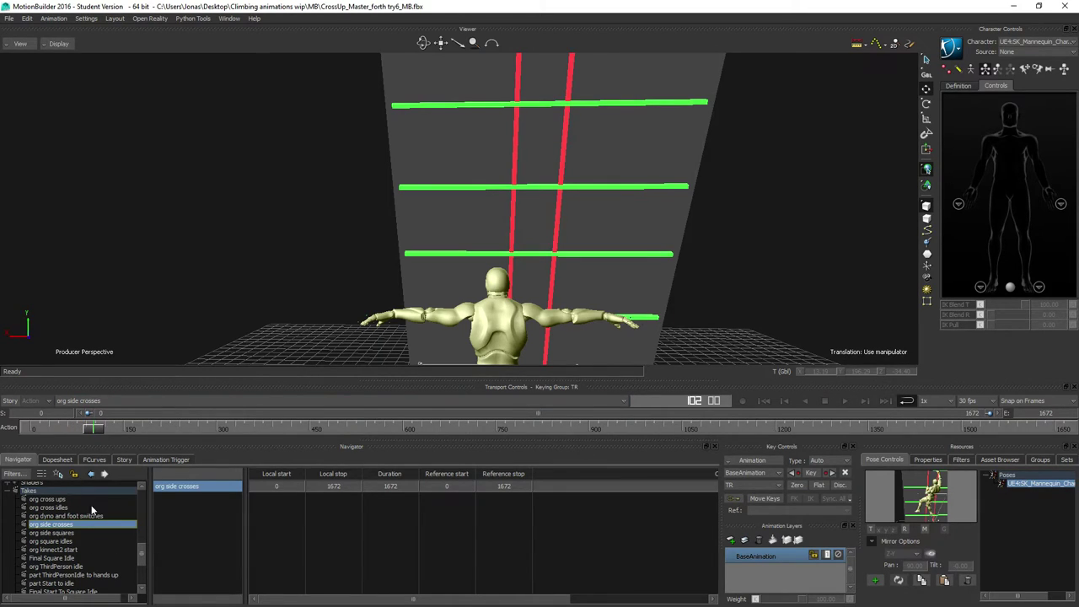
Step: Set the UE4:SK_Mannequin_Character input type to Character with IPI-Character as the source, and activate it
scroll(38, 525, "up", 5)
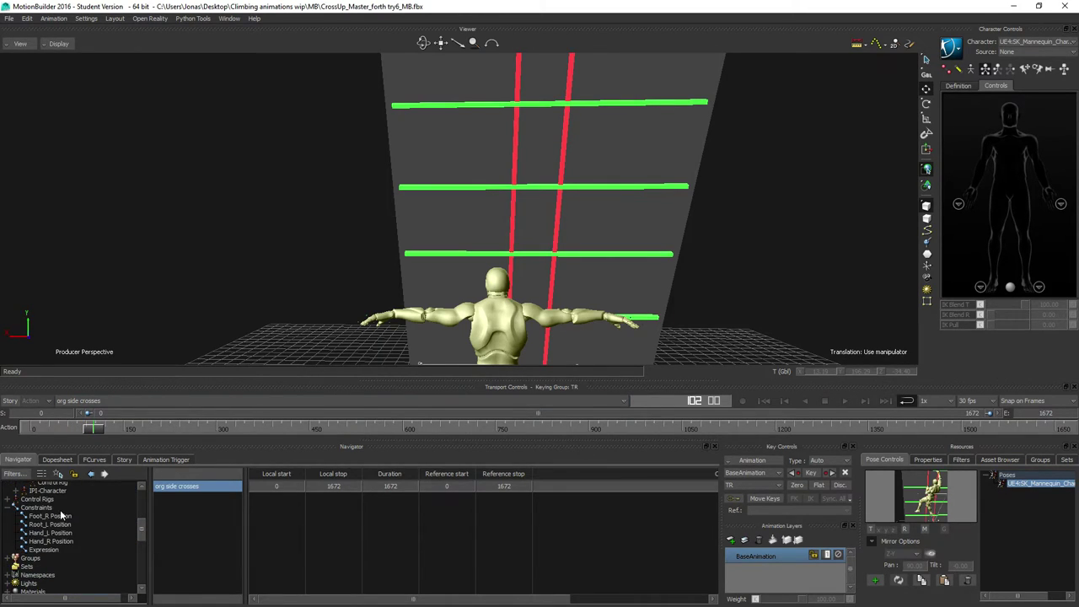
scroll(61, 514, "up", 2)
left_click(54, 525)
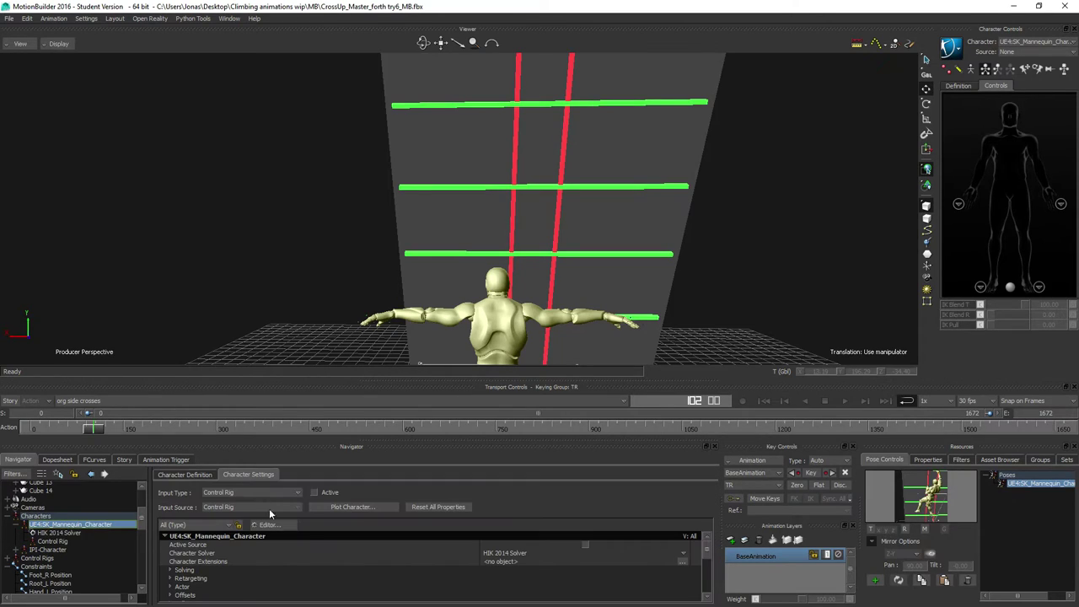
left_click(232, 492)
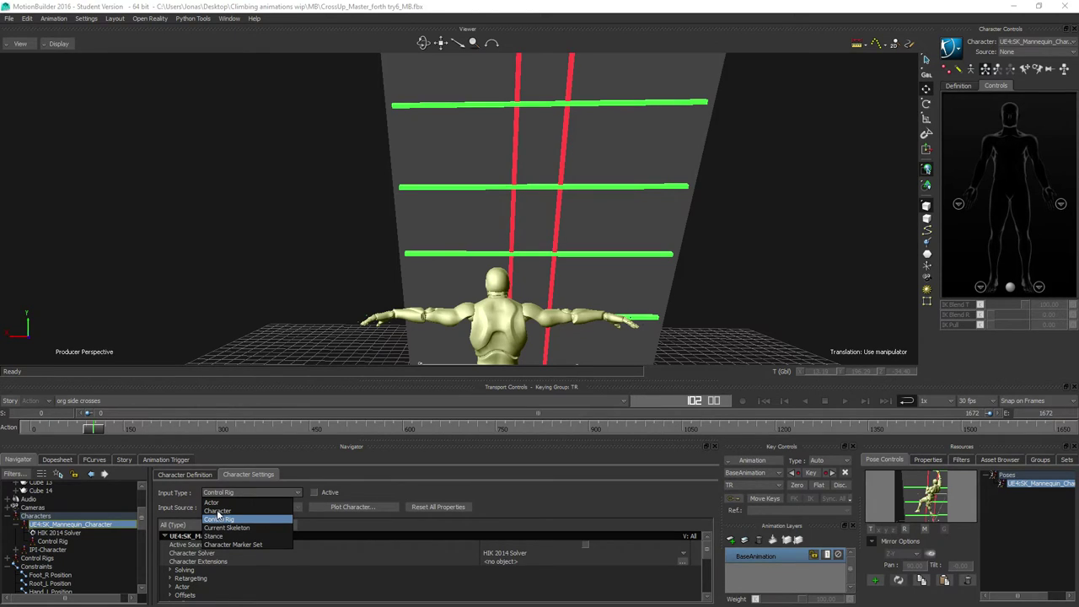
left_click(218, 511)
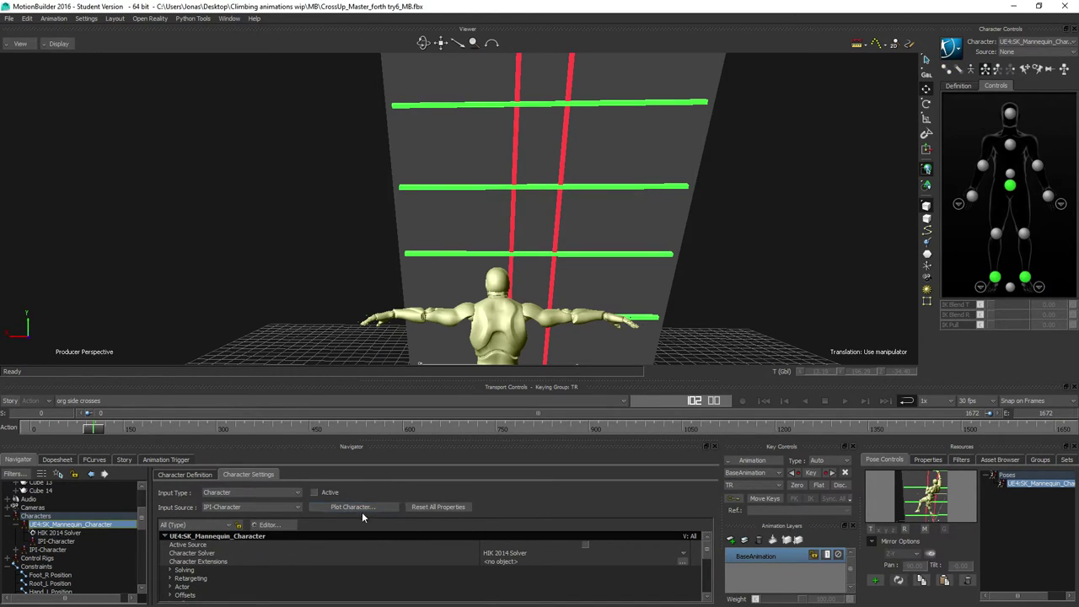
left_click(314, 493)
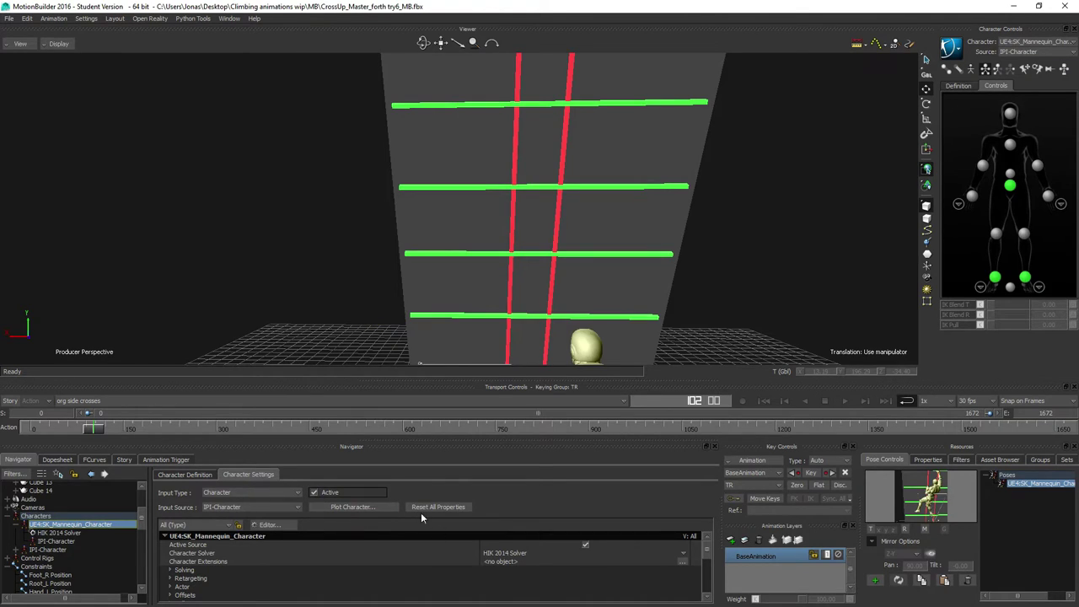
Step: Bake the IPI-Character animation onto the mannequin's Control Rig and play the take to check the motion
left_click(353, 507)
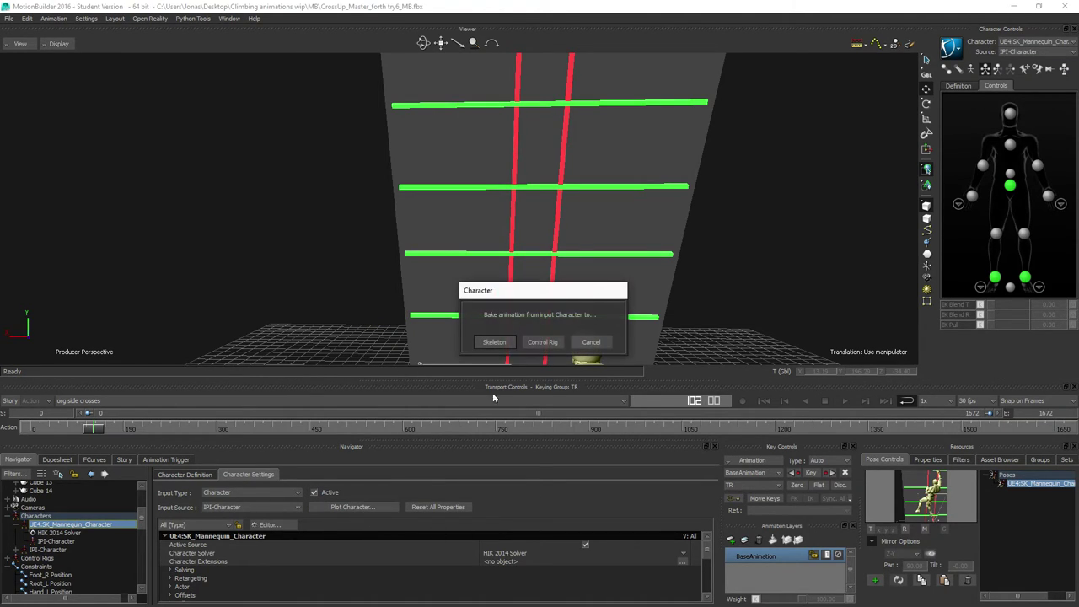
left_click(544, 342)
left_click(546, 430)
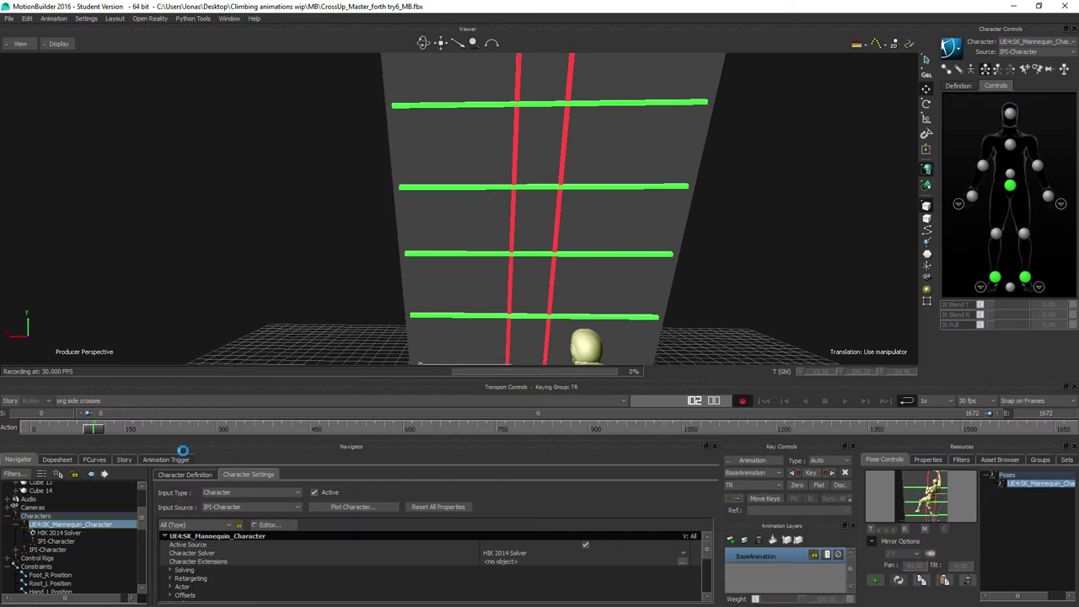
left_click(845, 401)
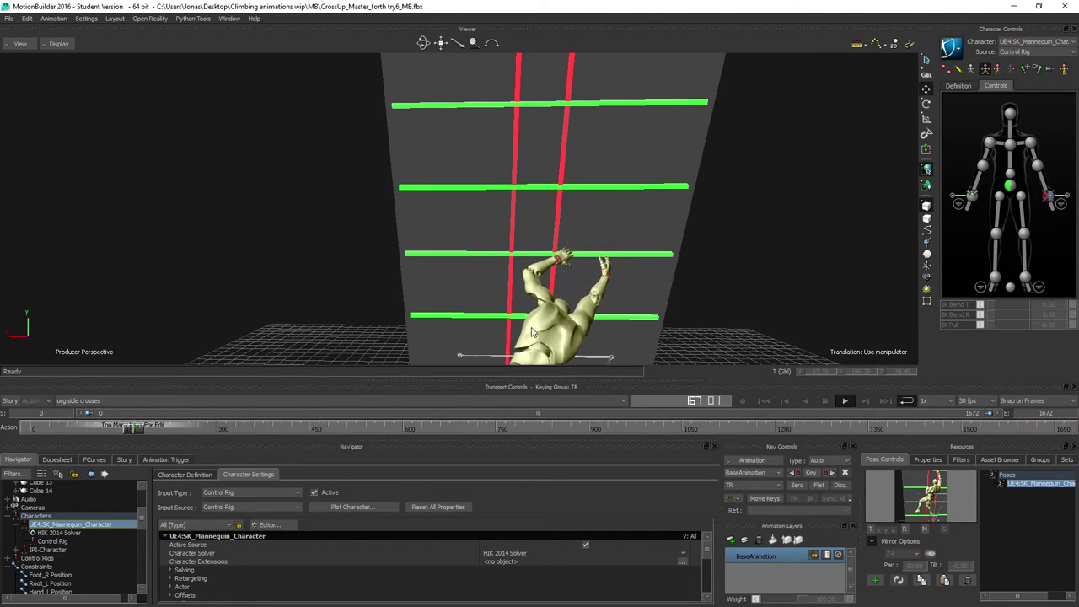
left_click_drag(568, 327, 546, 282, "shift")
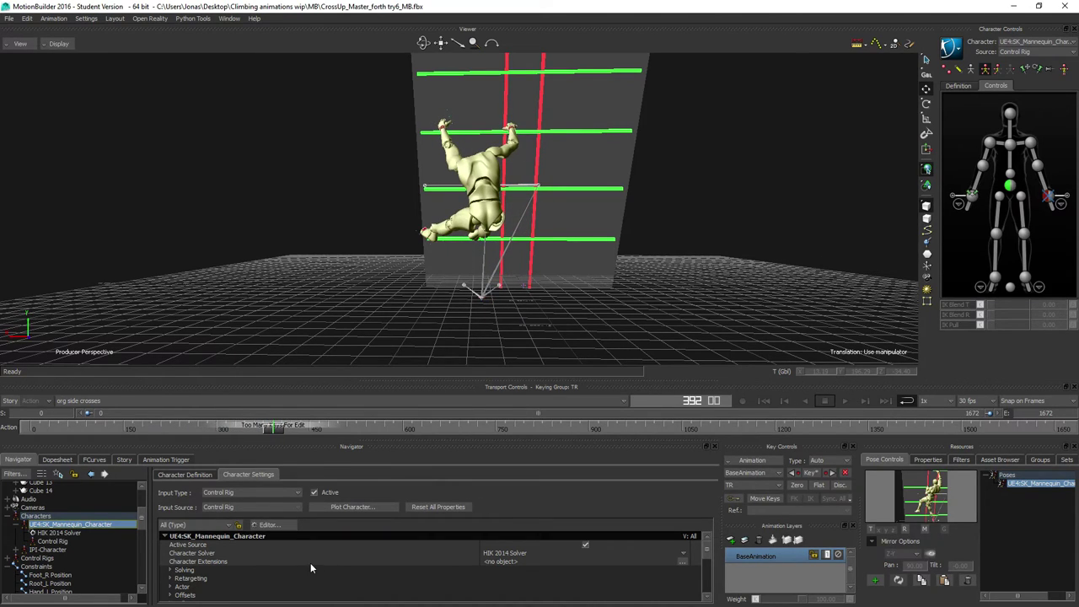
Step: Inspect the foot, root and hand position constraints for their constrained objects and sources
scroll(44, 559, "down", 2)
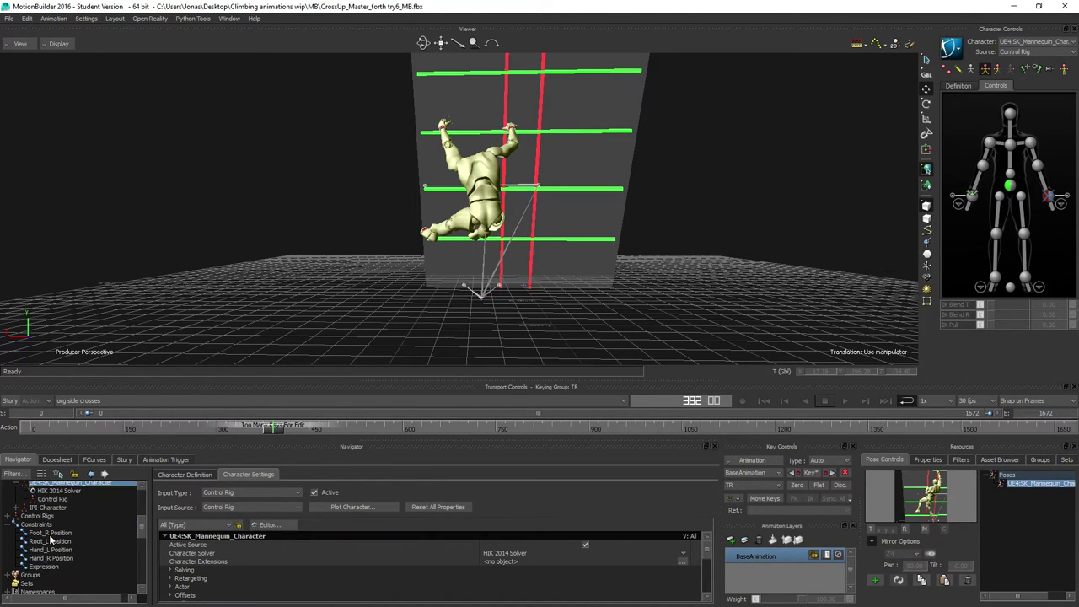
left_click(49, 533)
left_click(51, 541)
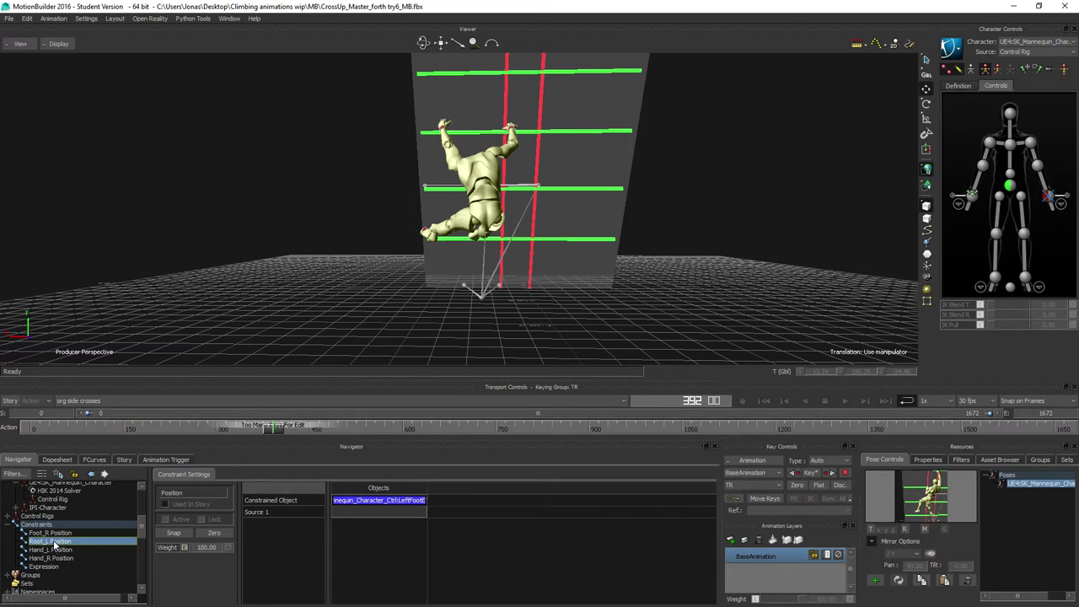
left_click(52, 550)
left_click(53, 559)
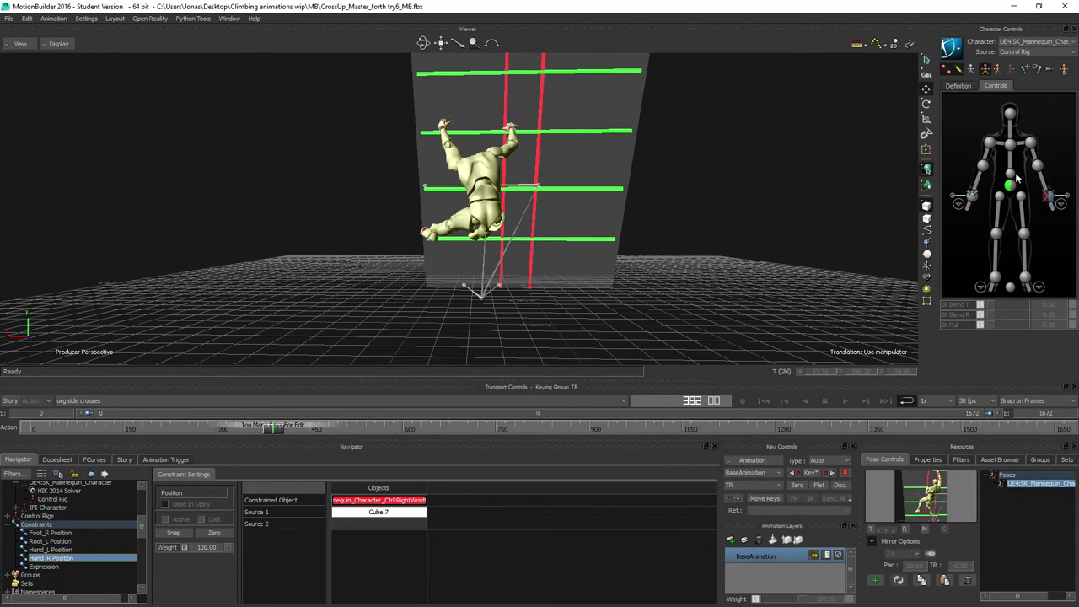
Step: Set IK Blend T to 0 for the right and left wrist effector pivots and play the take
left_click(954, 187)
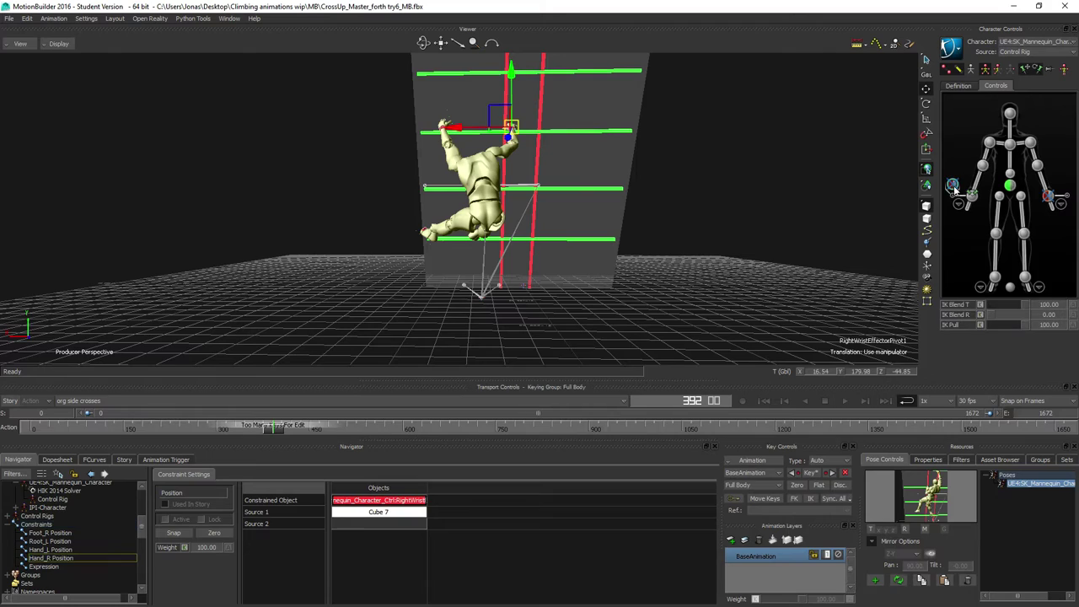
left_click_drag(1021, 306, 959, 304)
left_click(1050, 199)
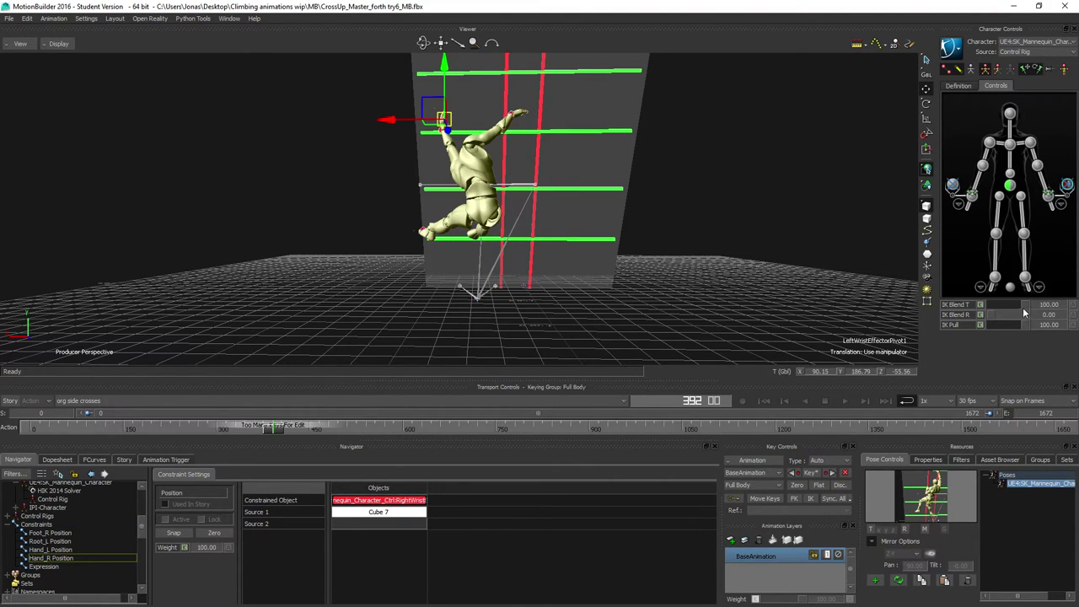
left_click_drag(1028, 305, 919, 312)
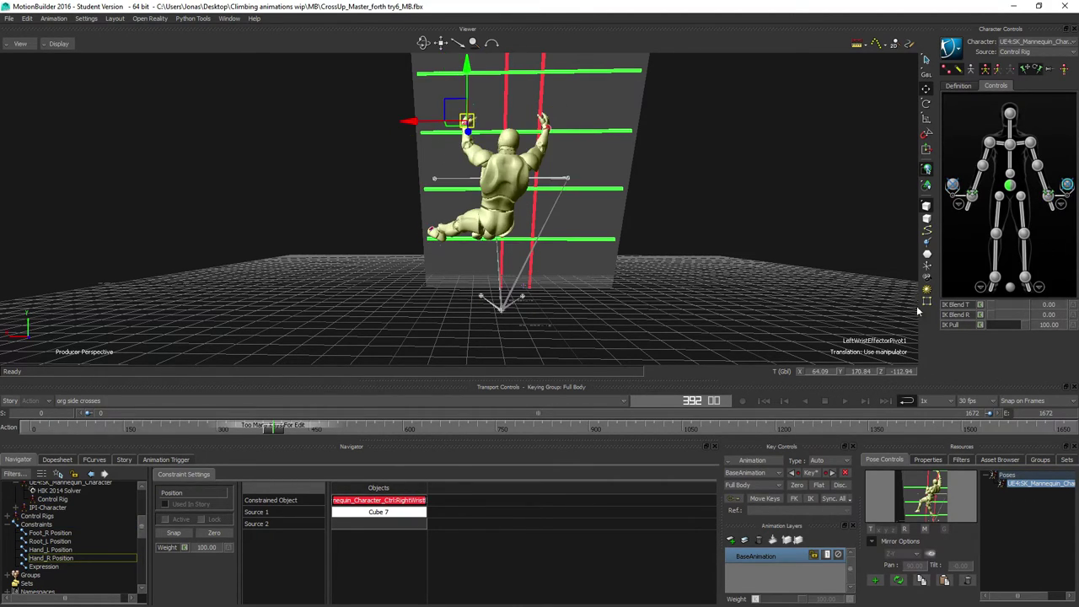
left_click(953, 185)
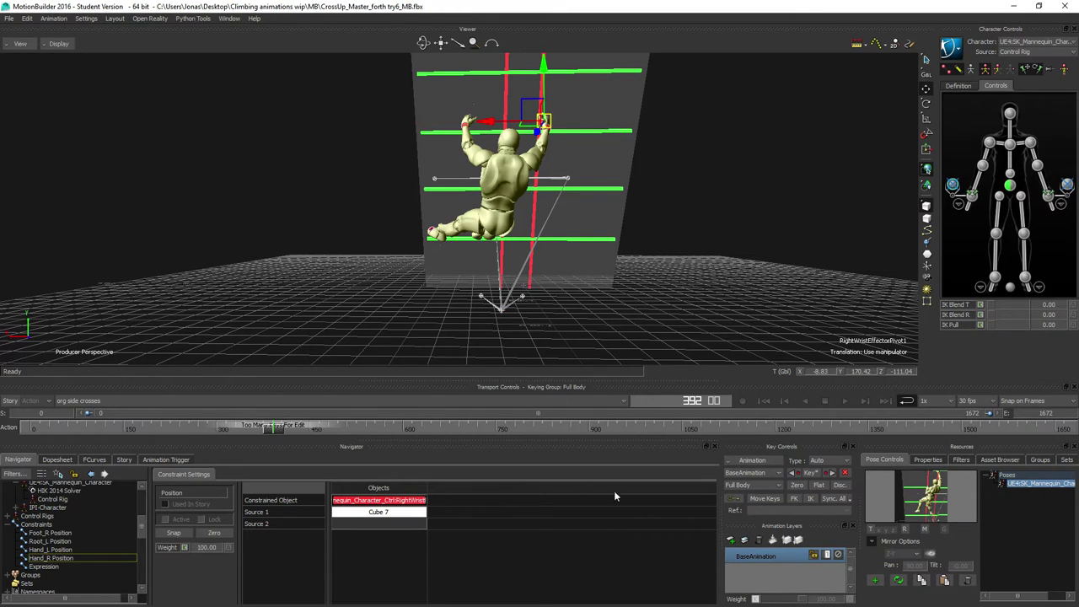
left_click(844, 401)
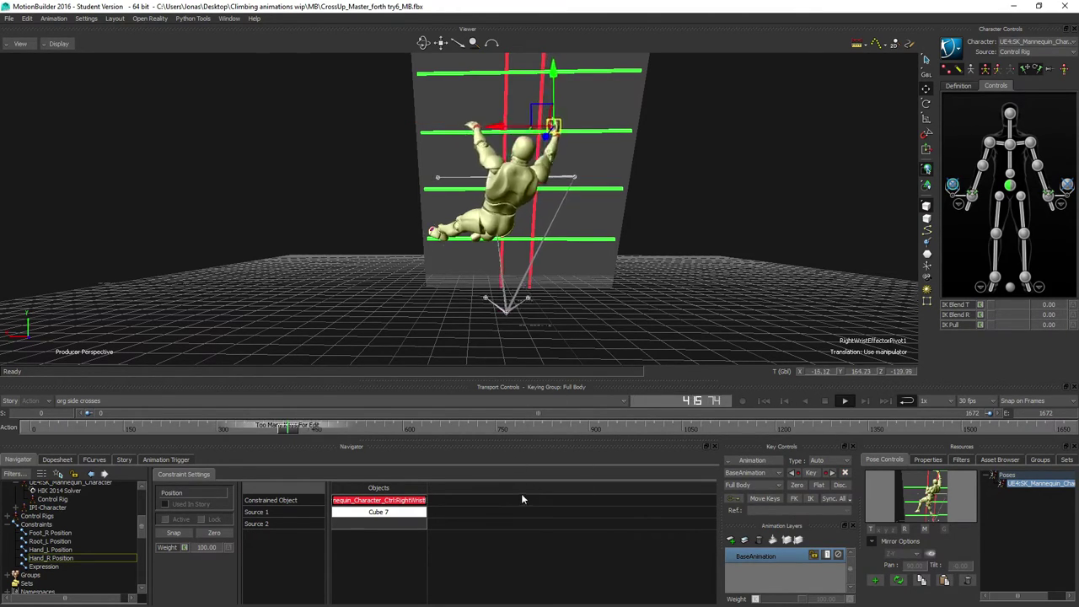
left_click(824, 400)
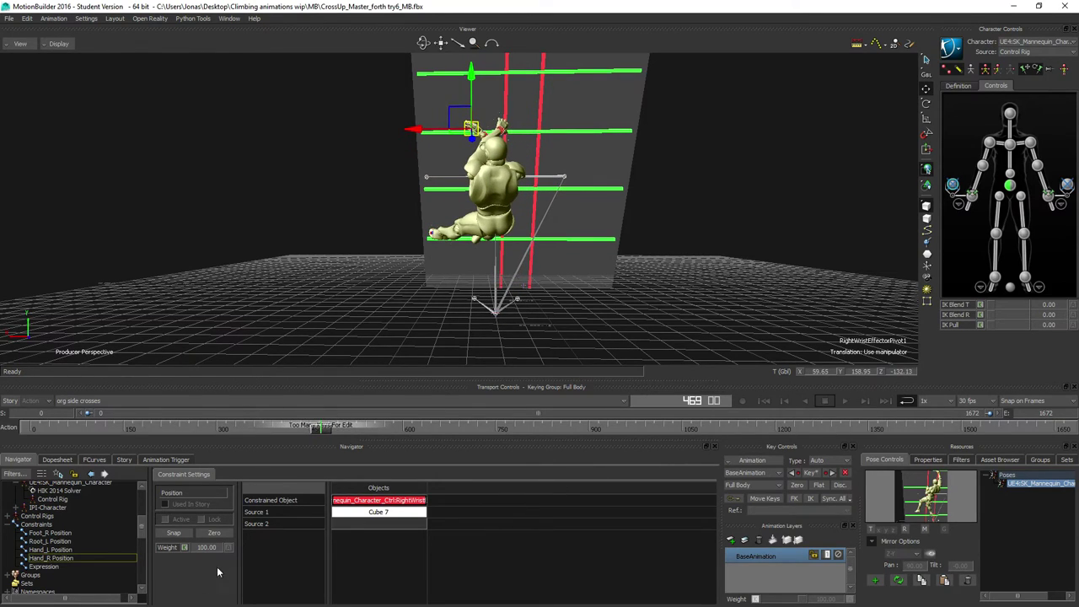
Step: Deactivate the mannequin's Control Rig input and change its input type back to Character with IPI-Character as the source
scroll(75, 523, "up", 2)
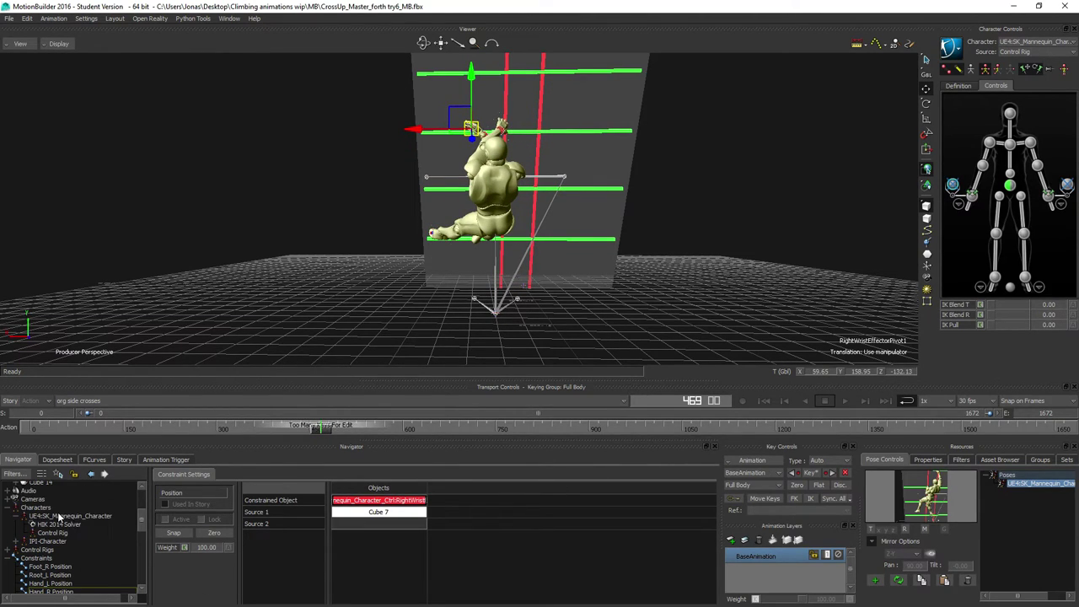
left_click(60, 516)
left_click(314, 493)
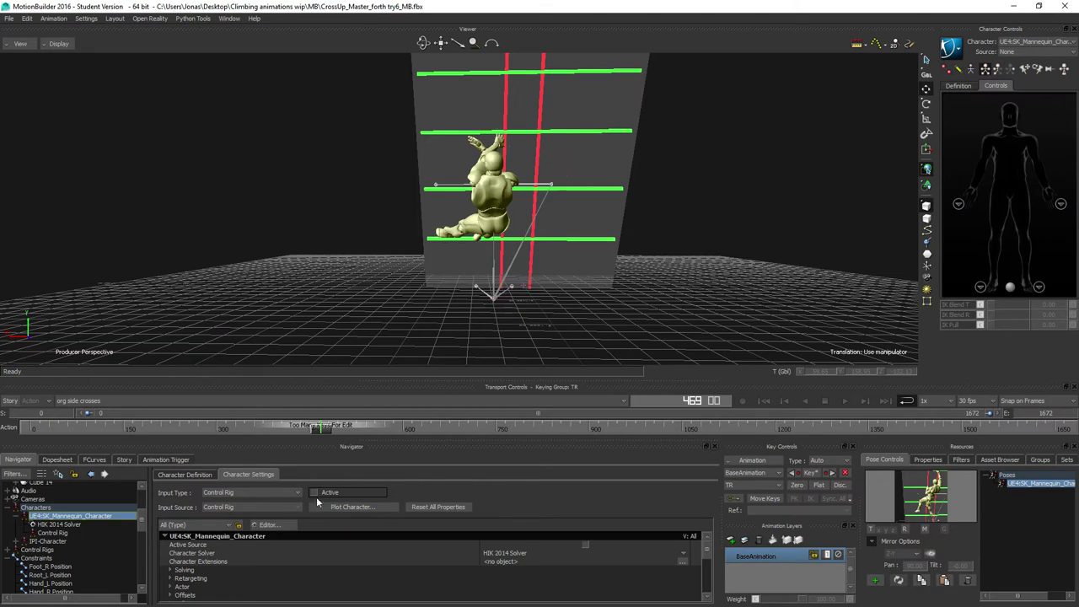
left_click(234, 493)
left_click(213, 515)
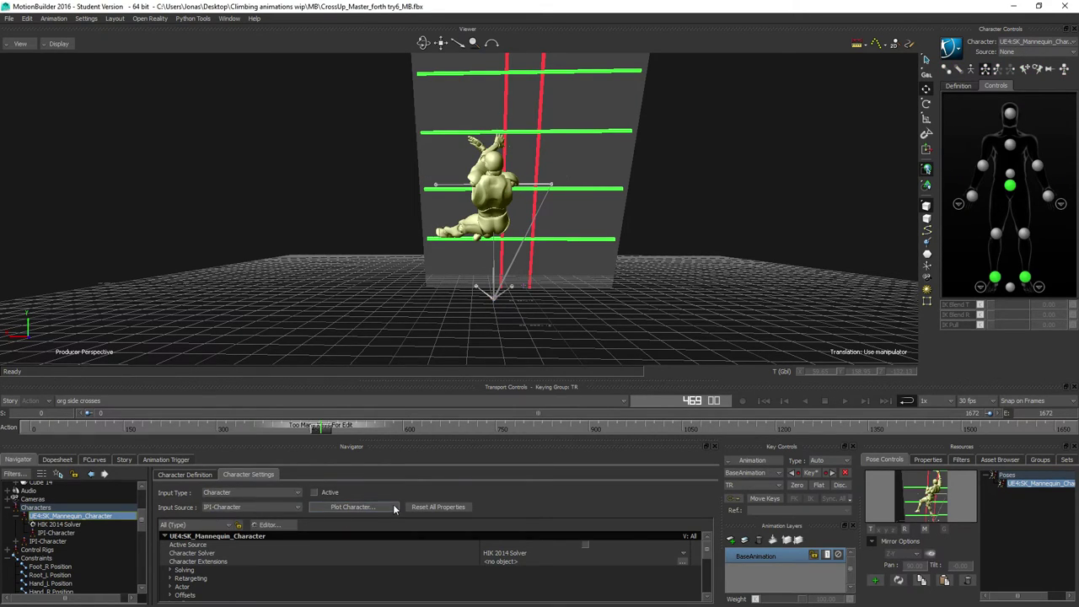
left_click(360, 509)
left_click(580, 342)
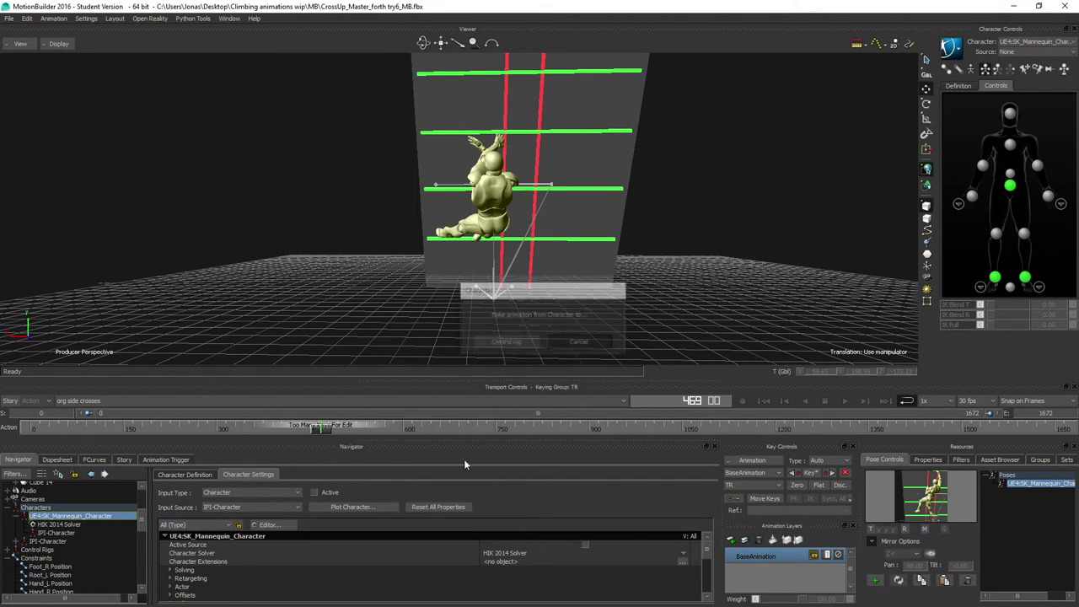
Step: Activate the IPI-Character input and bake it to the Control Rig on frame at 30 FPS with the Unroll filter
left_click(314, 492)
left_click(341, 507)
left_click(549, 342)
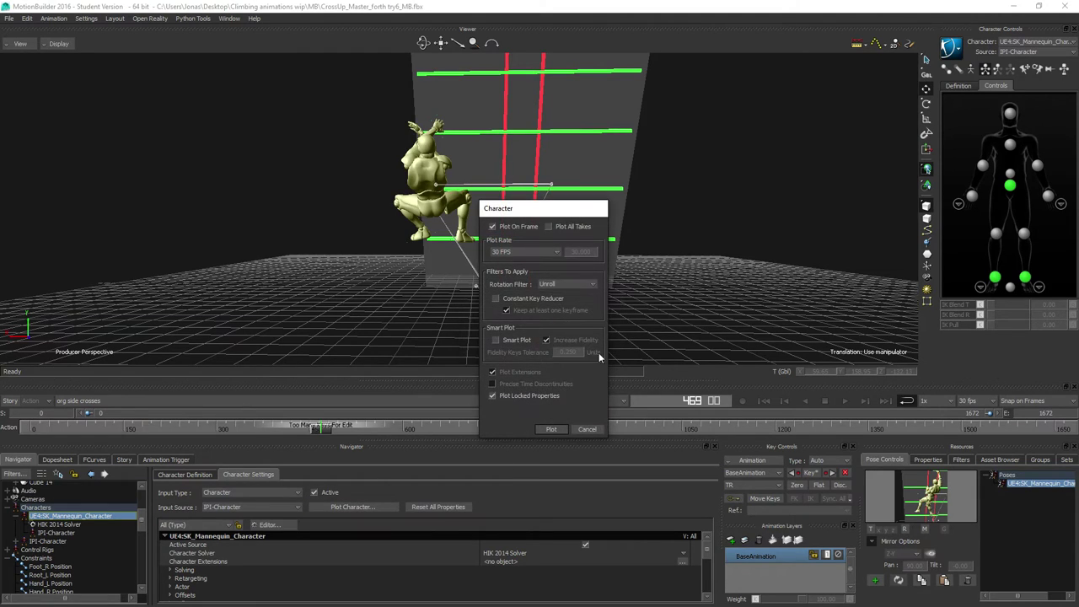
left_click(550, 431)
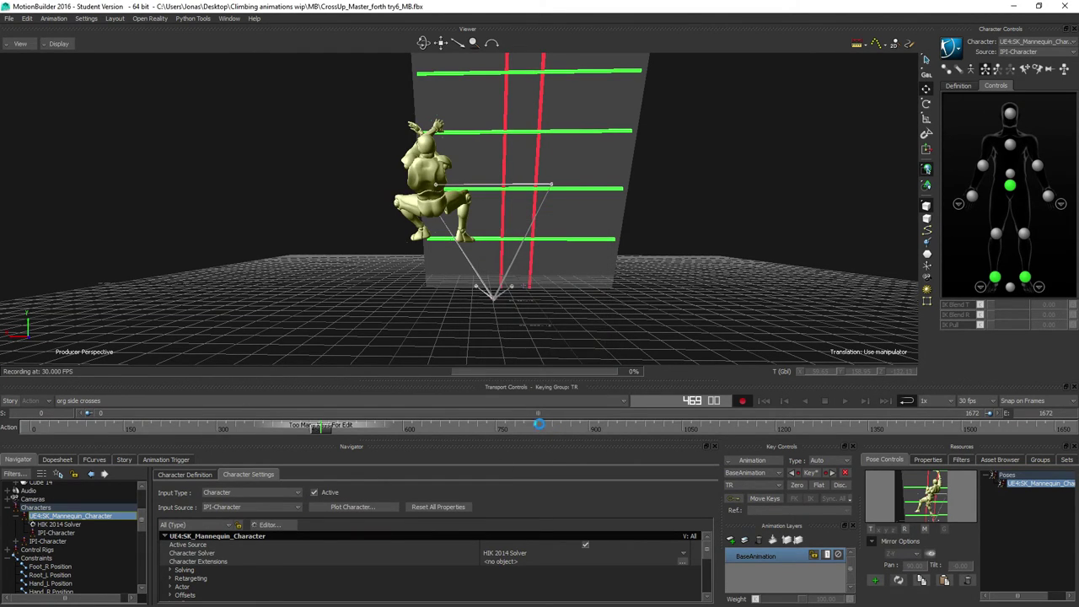
Step: Return to frame 0, release all pinning on the mannequin's Control Rig, and scrub the start of the take with the hips effector selected
left_click(28, 427)
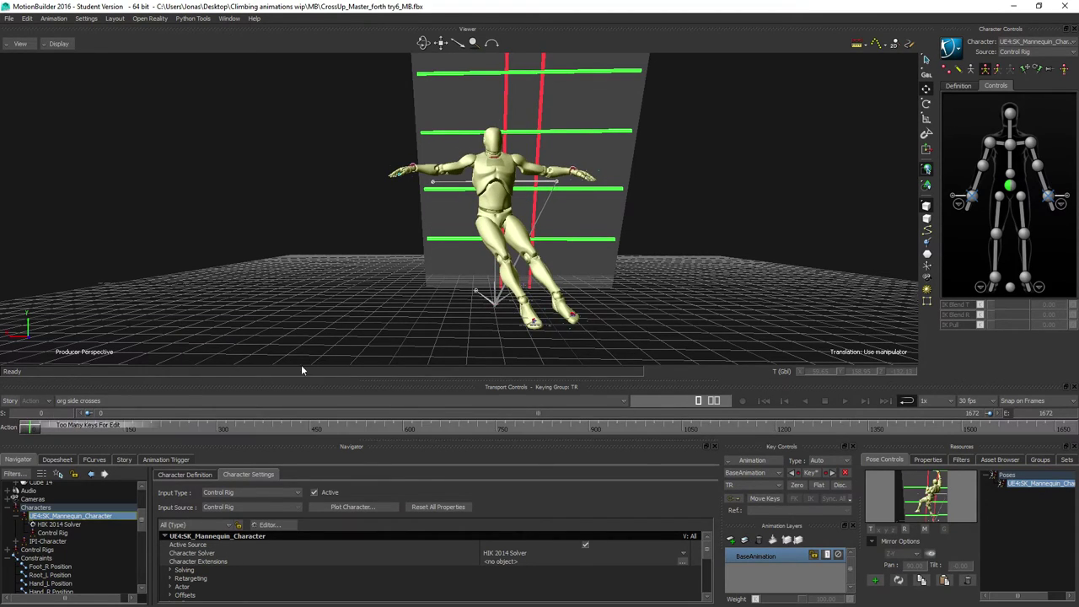
mouse_move(954, 194)
left_click(1049, 69)
mouse_move(36, 429)
left_mouse_down()
mouse_move(212, 426)
mouse_move(9, 419)
mouse_move(176, 414)
mouse_move(20, 423)
left_mouse_up()
left_click(1011, 187)
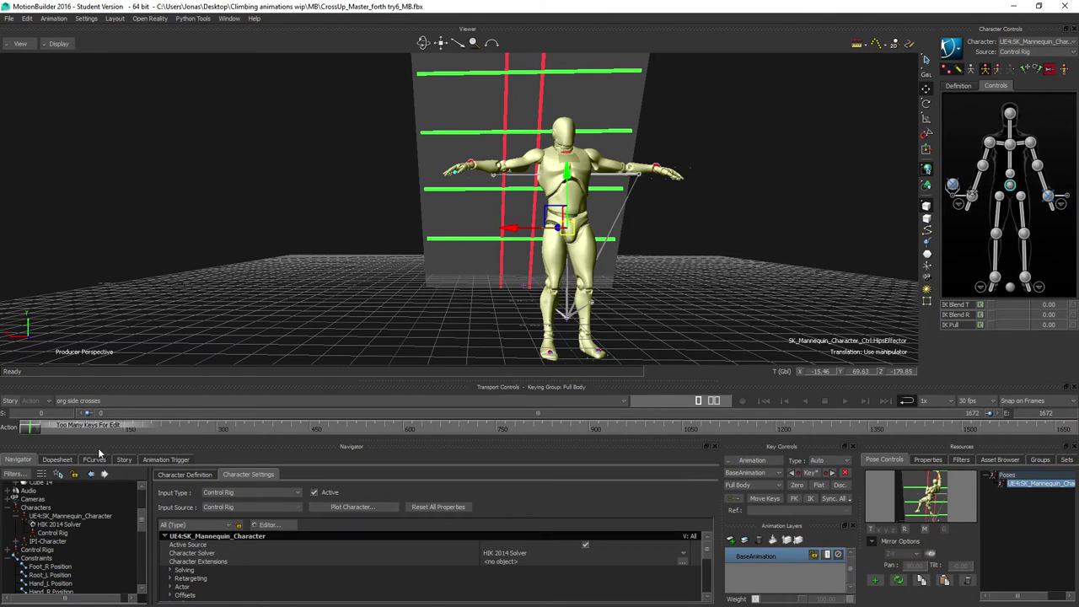
left_click(56, 437)
left_click_drag(57, 437, 102, 428)
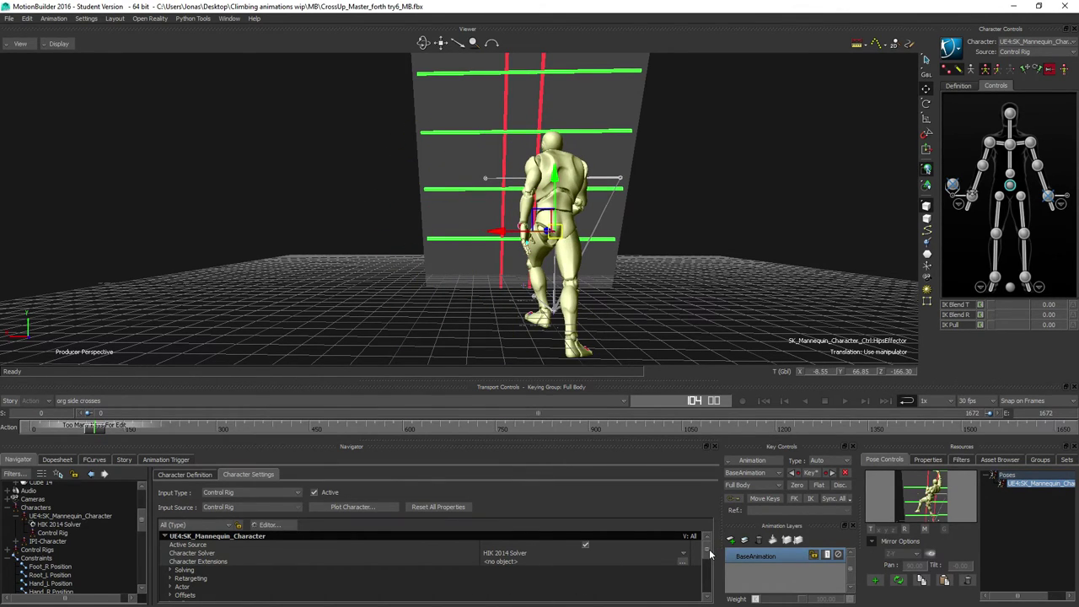
Step: Check the Mirror Animation modifier in the mannequin's character settings and play the side crosses take to examine the baked motion
mouse_move(707, 548)
left_mouse_down()
mouse_move(709, 571)
mouse_move(709, 528)
left_mouse_up()
left_click(224, 494)
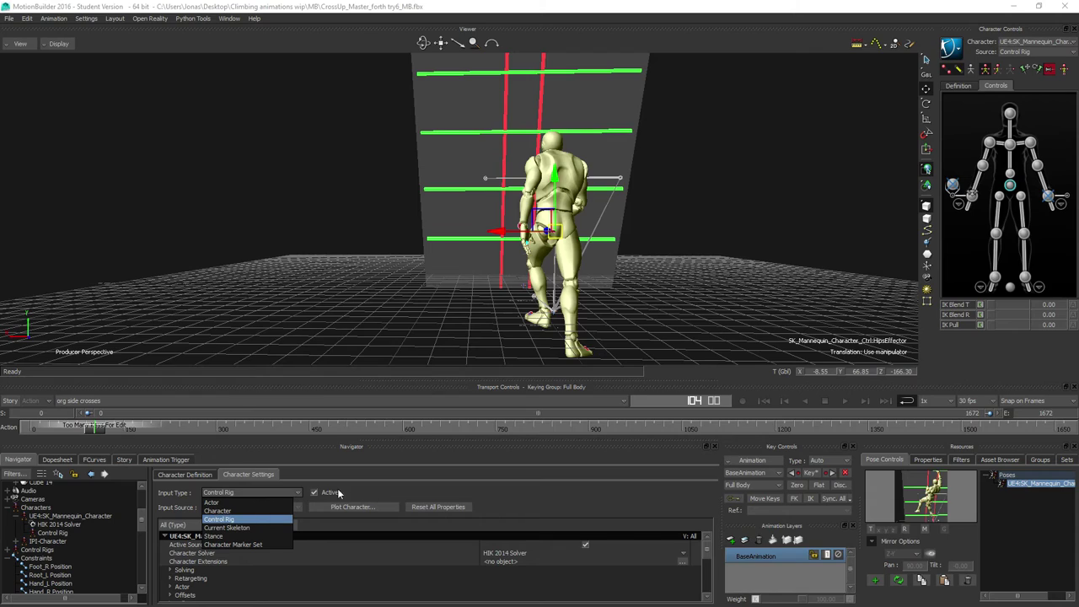
left_click(709, 550)
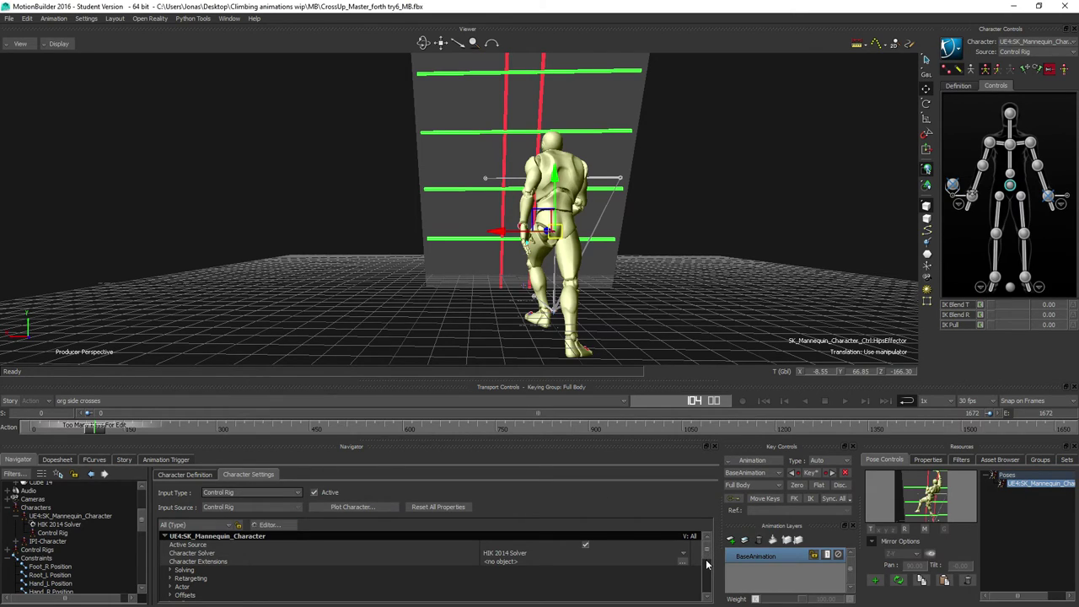
scroll(708, 552, "down", 5)
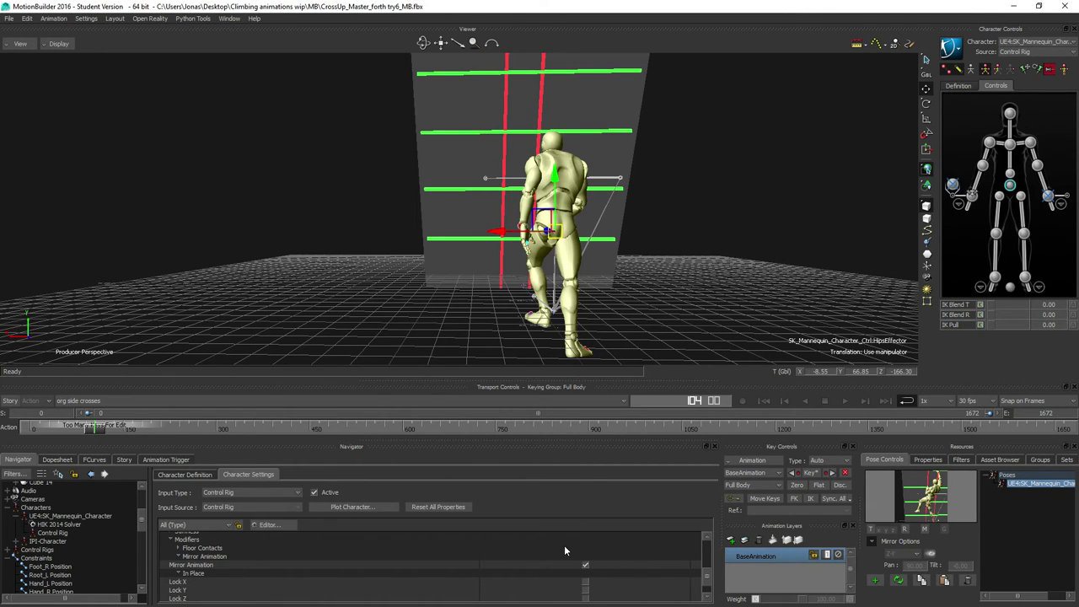
left_click(844, 400)
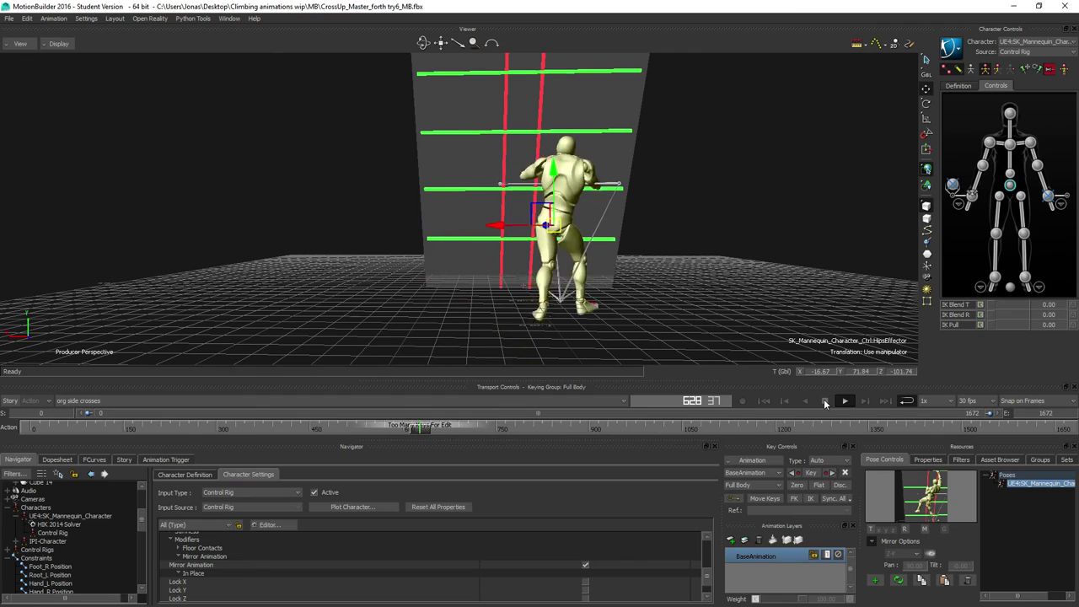
left_click(825, 401)
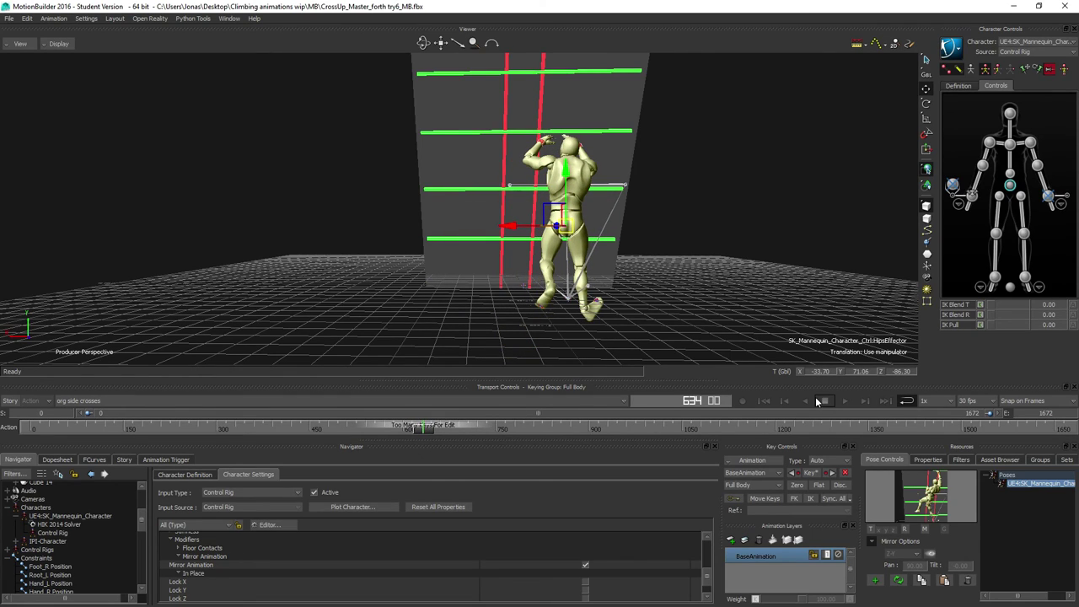